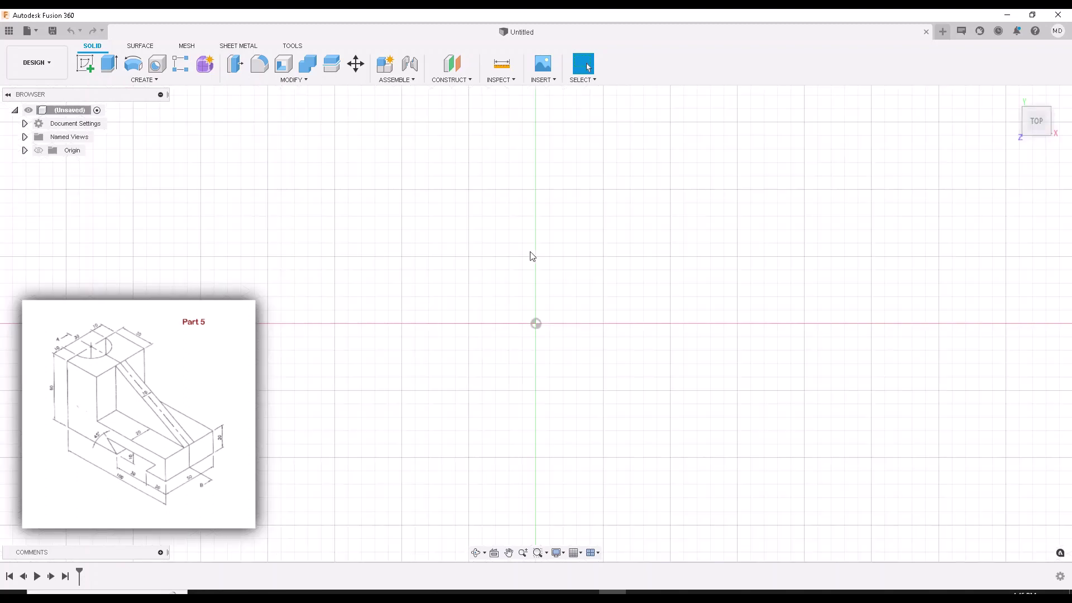
Step: Start a new sketch on the horizontal XY plane
{"action": "middle_click_drag", "start_coordinate": [529, 254], "coordinate": [503, 239]}
{"action": "middle_click_drag", "start_coordinate": [546, 184], "coordinate": [548, 203]}
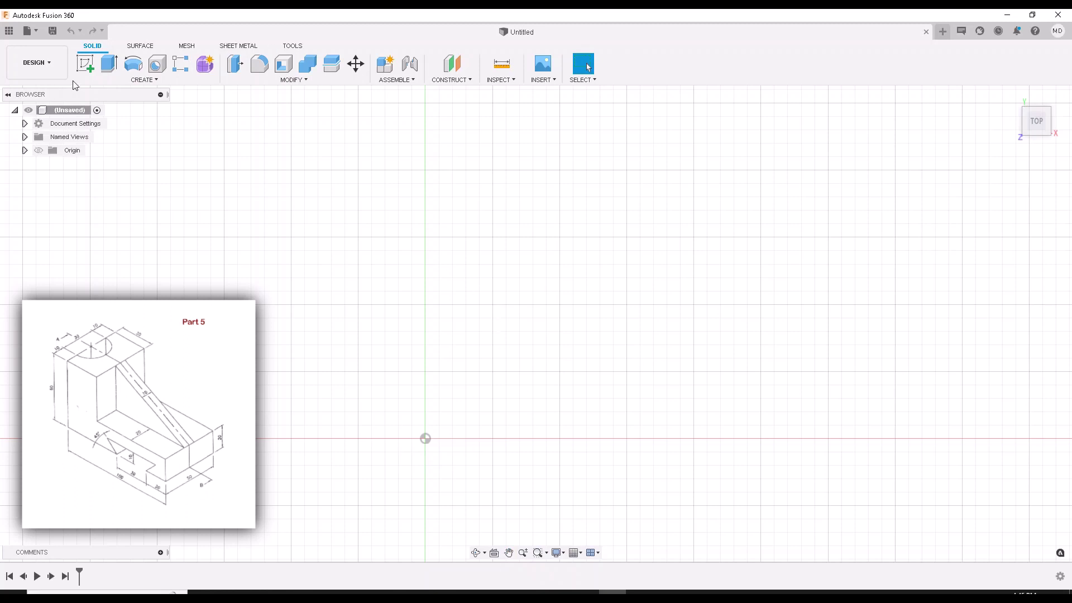
{"action": "left_click", "coordinate": [85, 63]}
{"action": "left_click", "coordinate": [459, 409]}
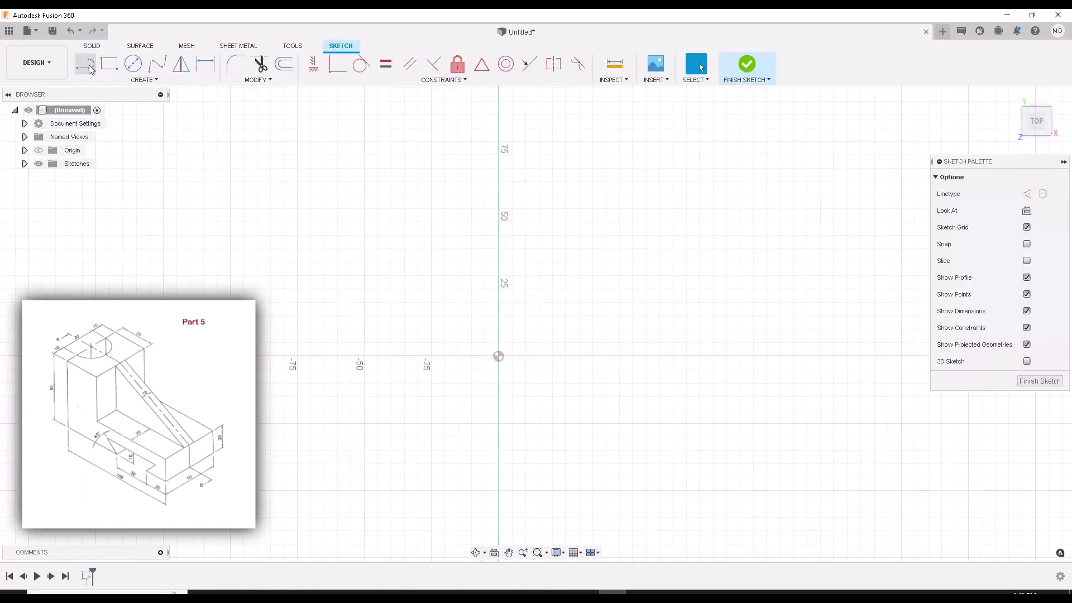
{"action": "left_click", "coordinate": [87, 65]}
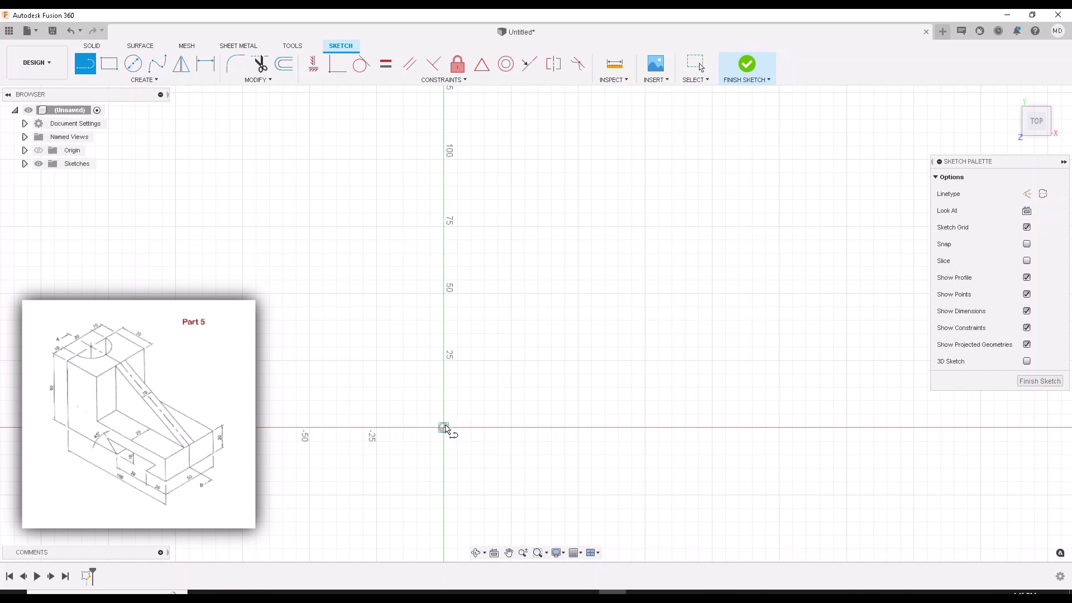
{"action": "left_click", "coordinate": [444, 428]}
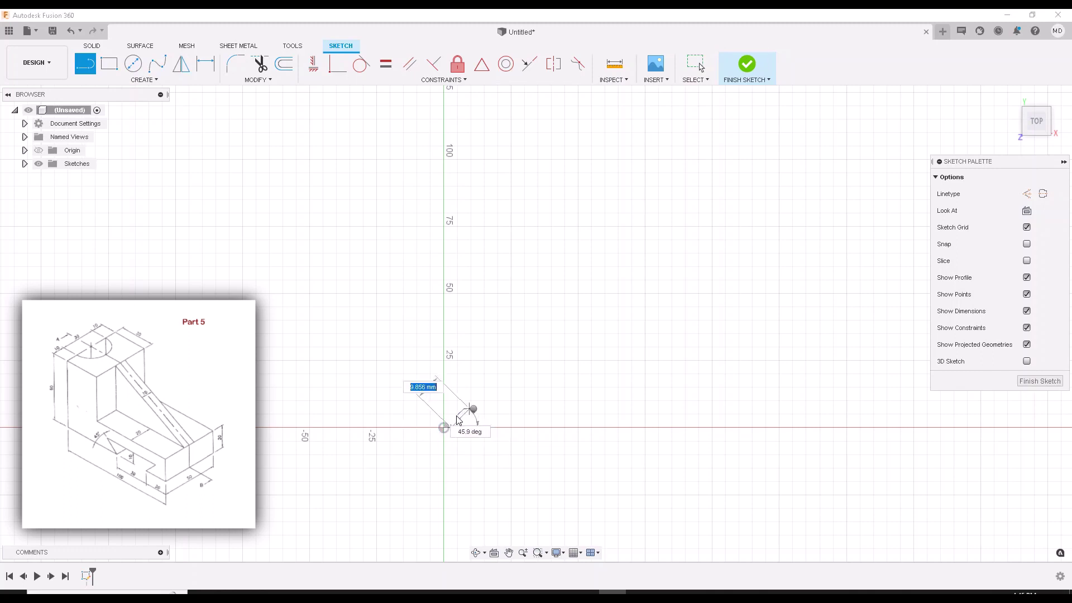
{"action": "right_click", "coordinate": [457, 419]}
{"action": "left_click", "coordinate": [438, 420]}
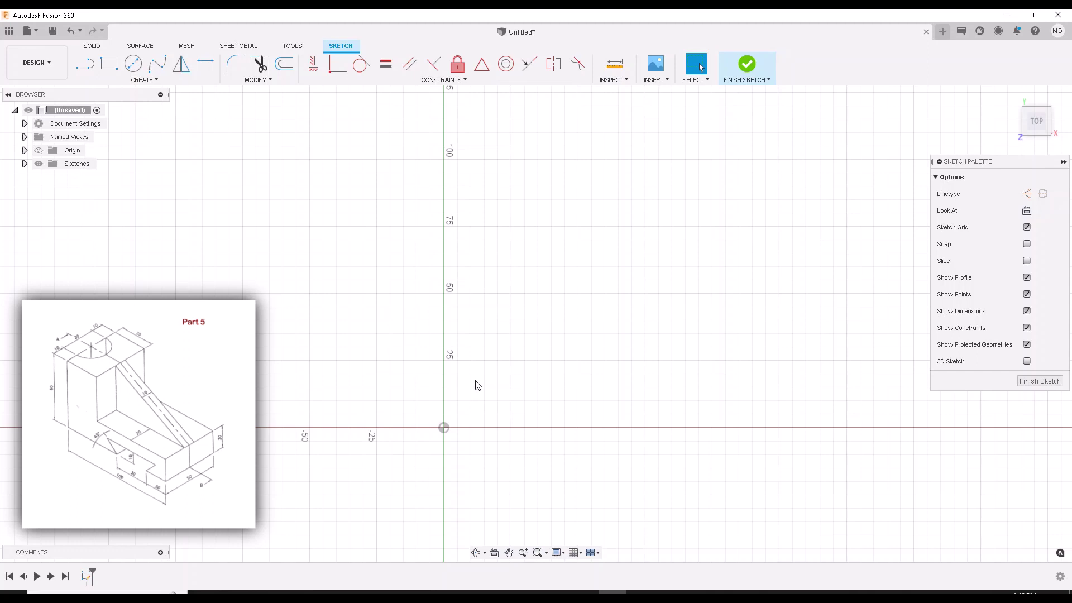
Step: Try inches as the unit type in the document's unit settings and discard the change
{"action": "left_click", "coordinate": [85, 64]}
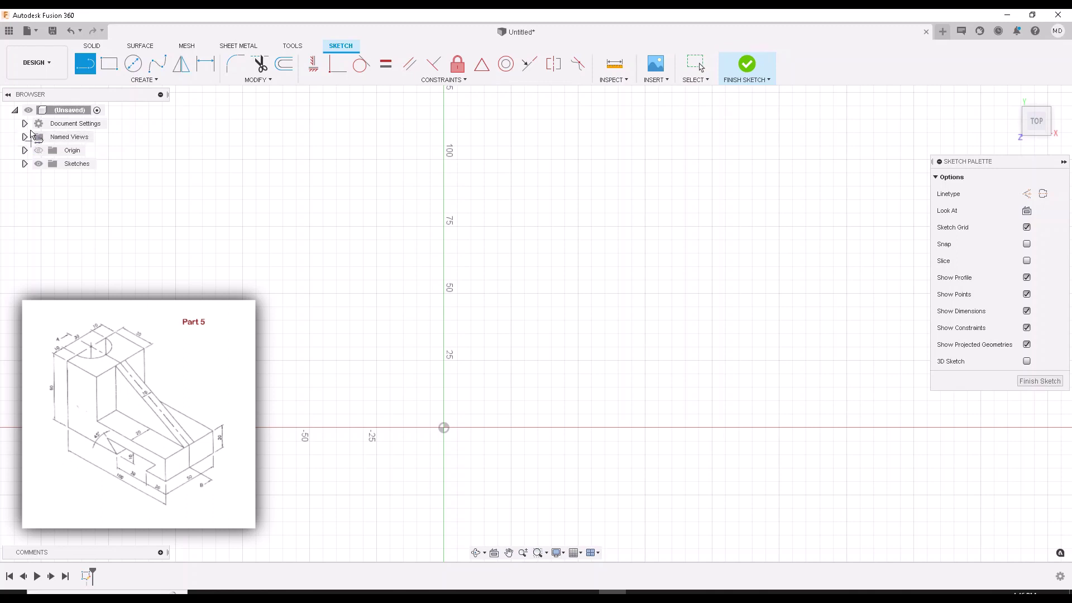
{"action": "left_click", "coordinate": [24, 123]}
{"action": "left_click", "coordinate": [99, 137]}
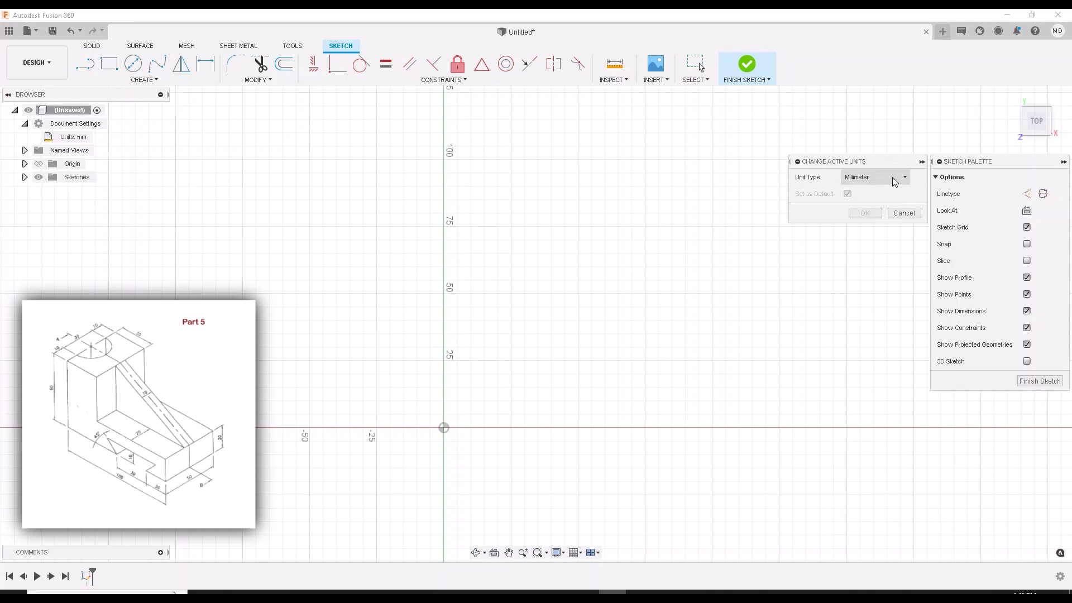
{"action": "left_click", "coordinate": [864, 183]}
{"action": "left_click", "coordinate": [873, 232]}
{"action": "left_click", "coordinate": [863, 185]}
{"action": "left_click", "coordinate": [863, 234]}
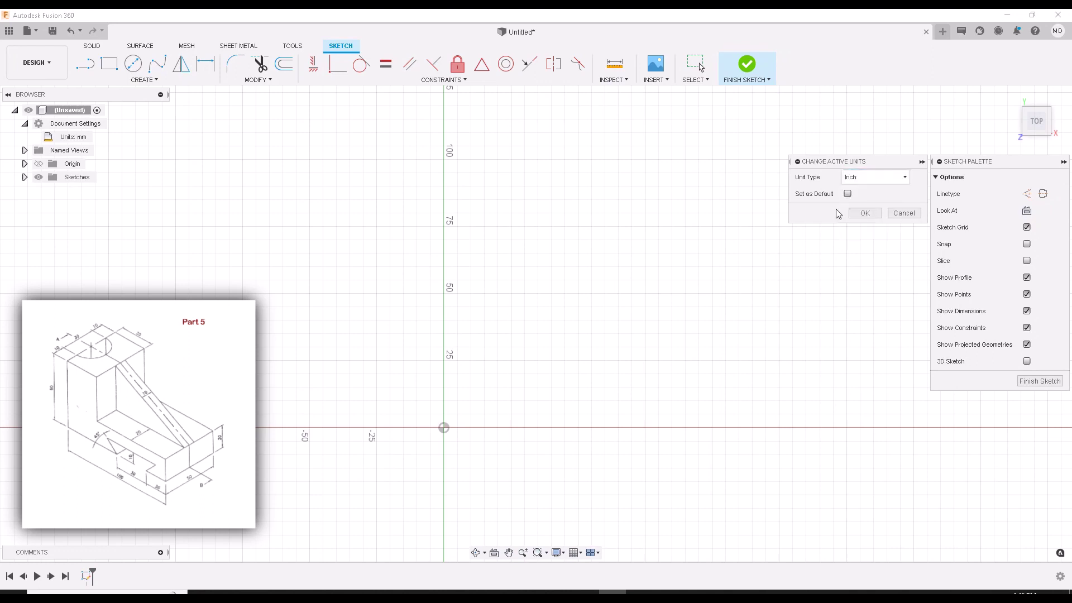
{"action": "left_click", "coordinate": [905, 215]}
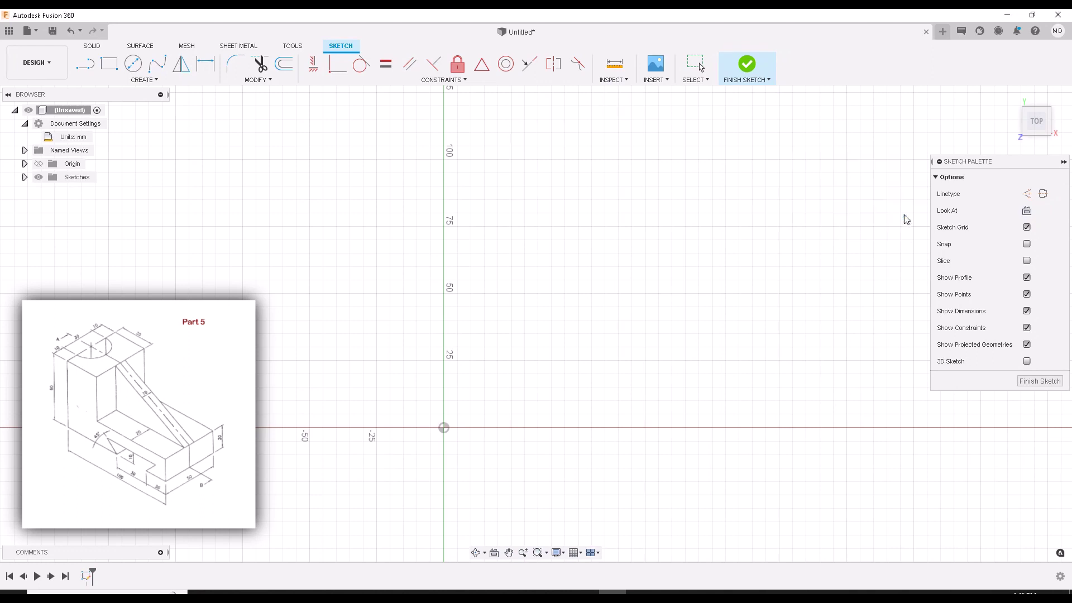
Step: Sketch a 50 mm horizontal line from the origin along the positive X axis
{"action": "left_click", "coordinate": [85, 64]}
{"action": "middle_click_drag", "start_coordinate": [441, 403], "coordinate": [445, 402]}
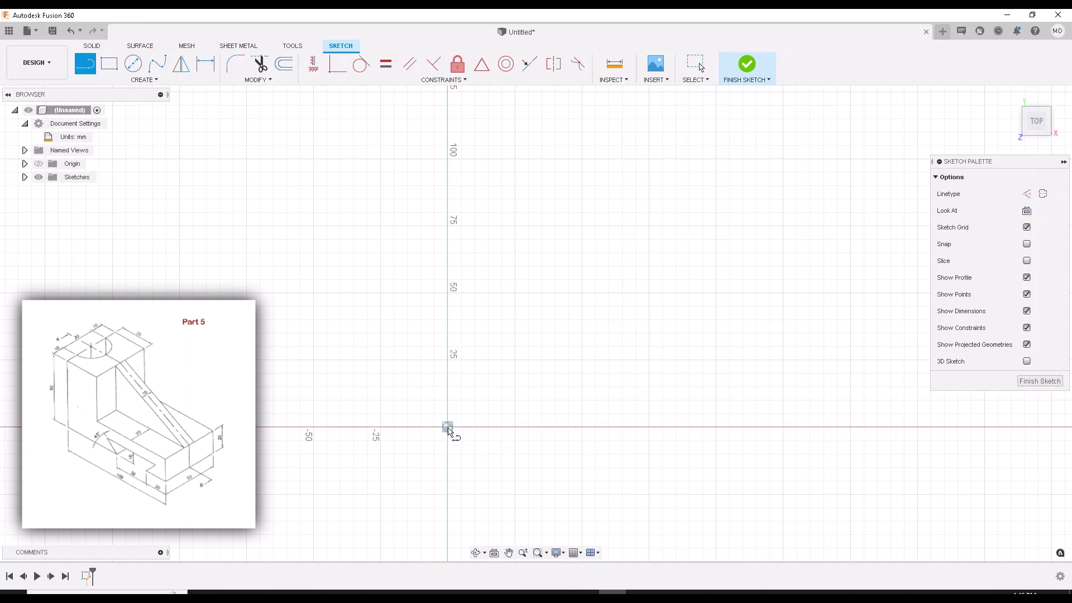
{"action": "left_click", "coordinate": [447, 428]}
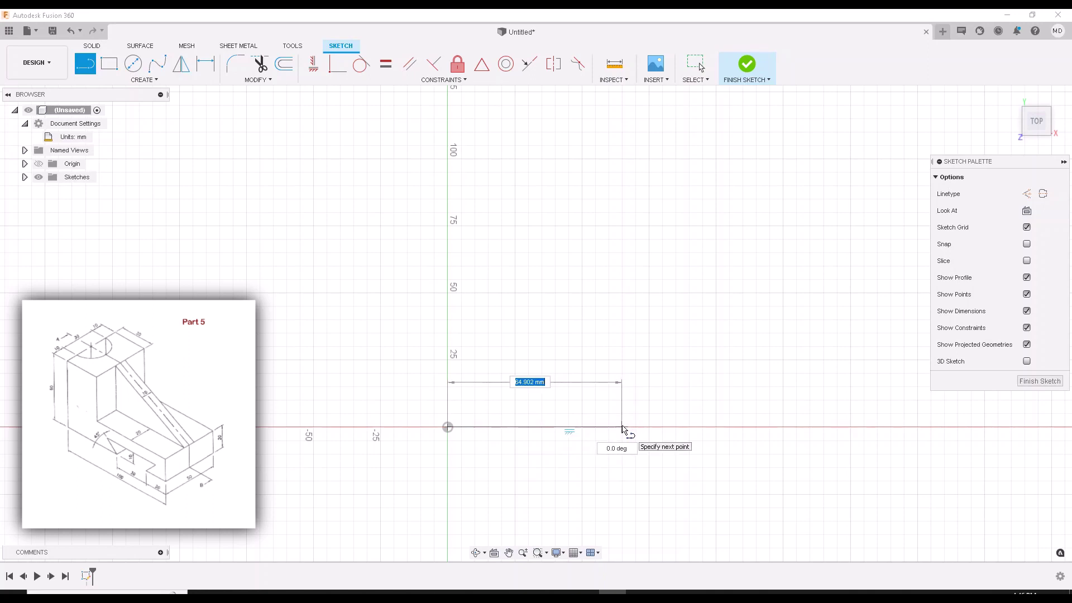
{"action": "type", "text": "50"}
{"action": "key", "text": "Return"}
{"action": "key", "text": "Escape"}
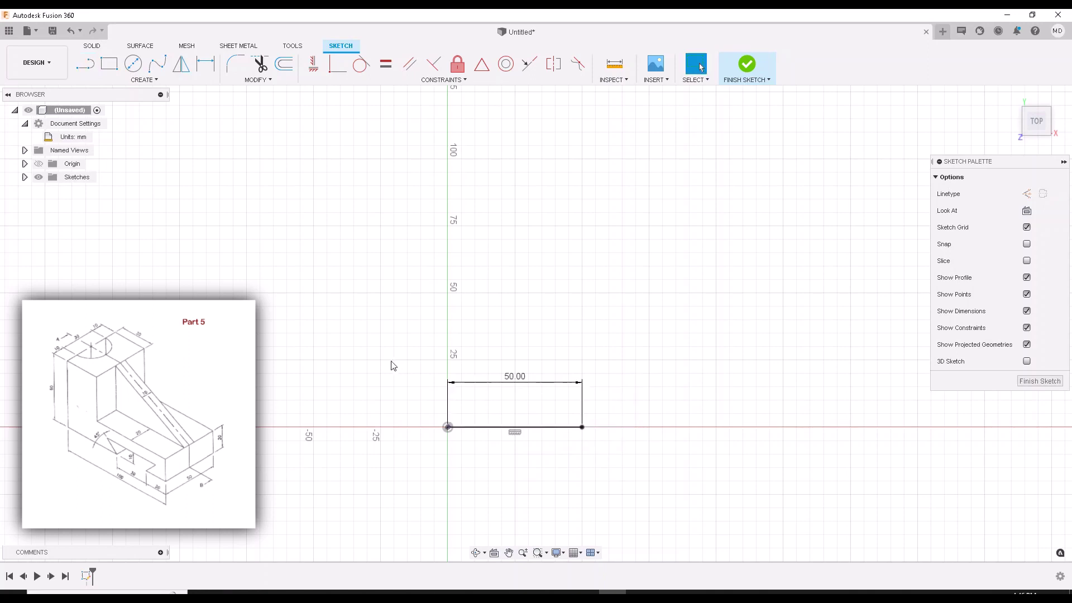
Step: Sketch a 100 mm vertical line upward at 90 degrees from the free end of the horizontal line
{"action": "key", "text": "l"}
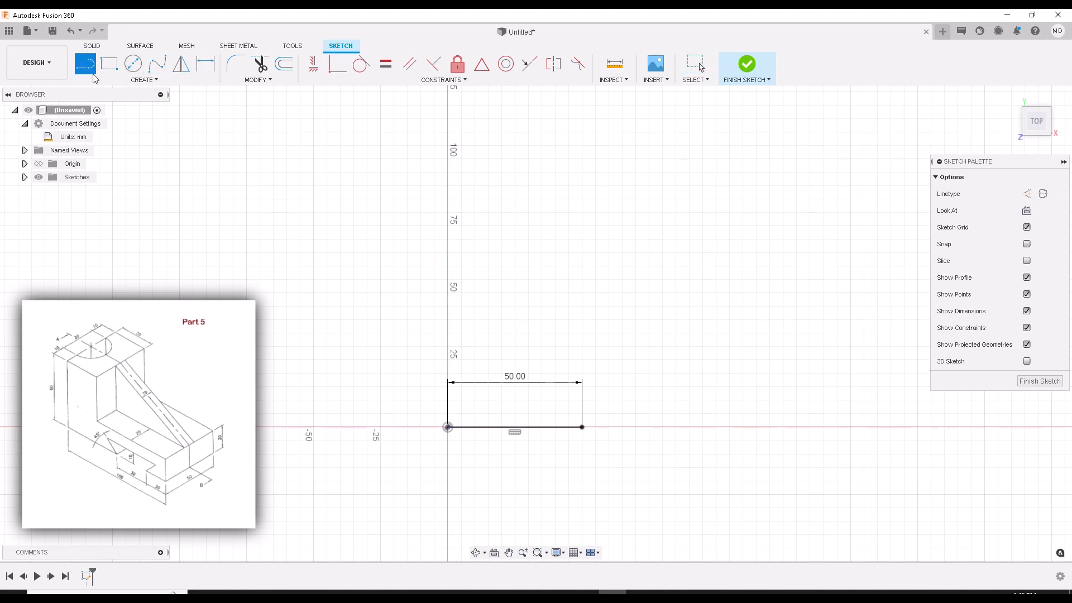
{"action": "left_click", "coordinate": [582, 428]}
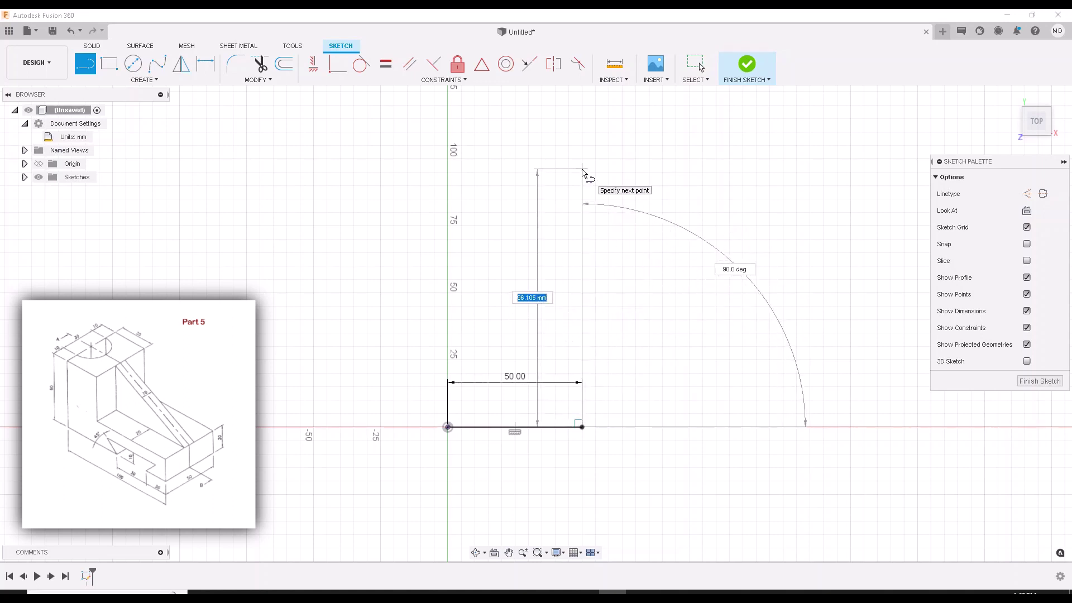
{"action": "key", "text": "Tab"}
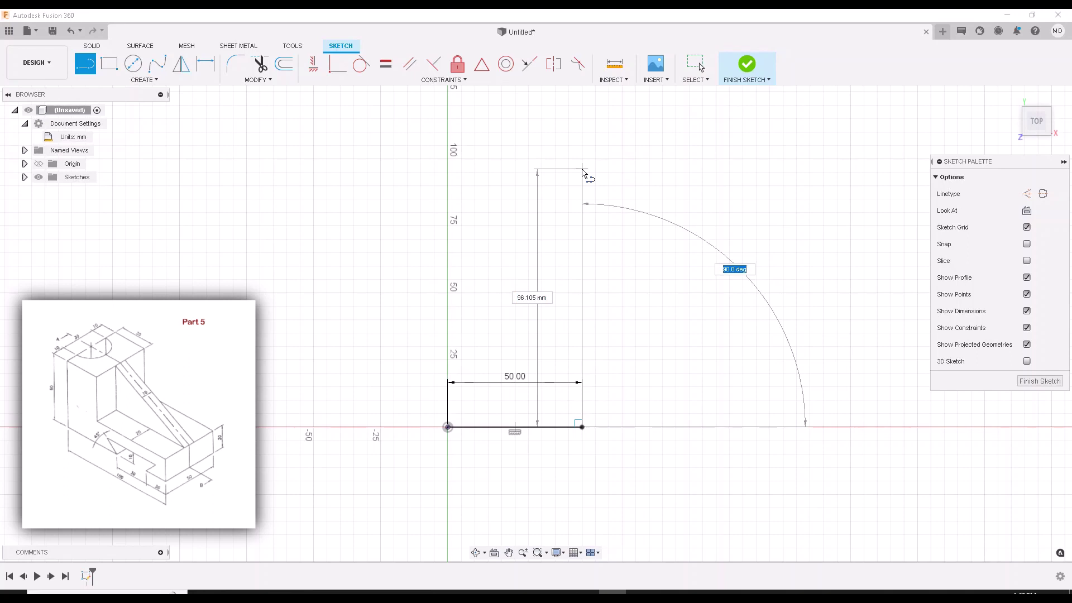
{"action": "key", "text": "Tab"}
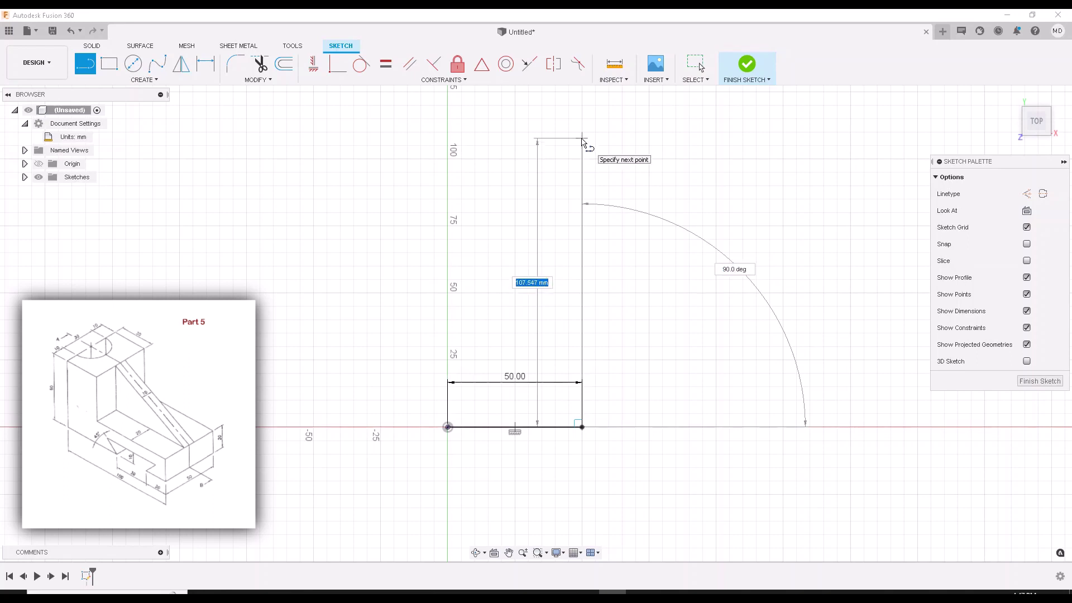
{"action": "type", "text": "100"}
{"action": "key", "text": "Return"}
{"action": "key", "text": "Escape"}
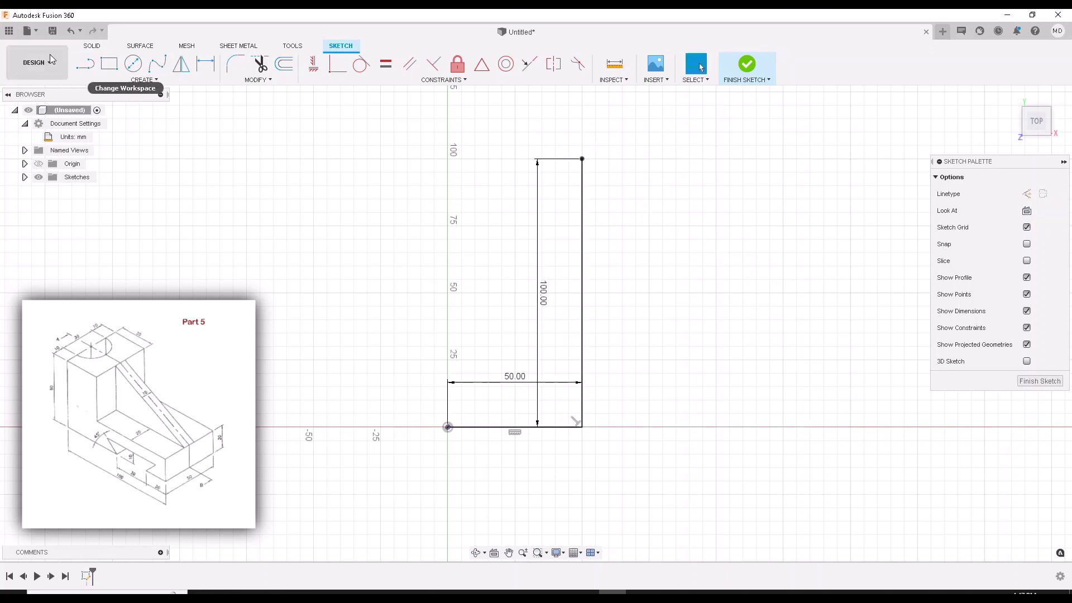
Step: Draw the two remaining edges to close the rectangle back at the origin, and finish the sketch
{"action": "left_click", "coordinate": [85, 64]}
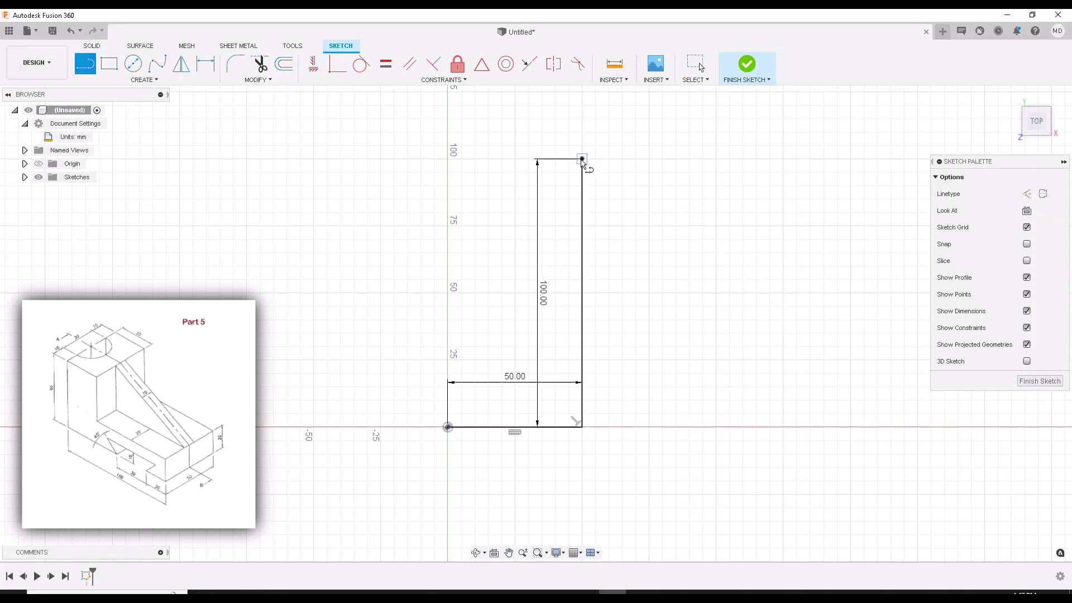
{"action": "left_click_drag", "start_coordinate": [581, 159], "coordinate": [448, 160]}
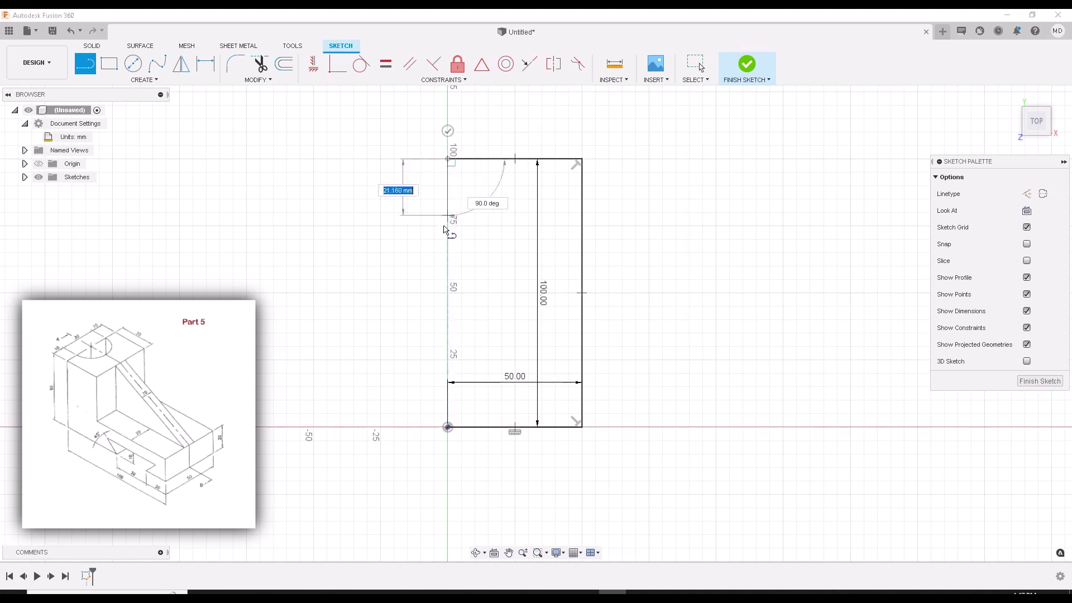
{"action": "left_click", "coordinate": [448, 428]}
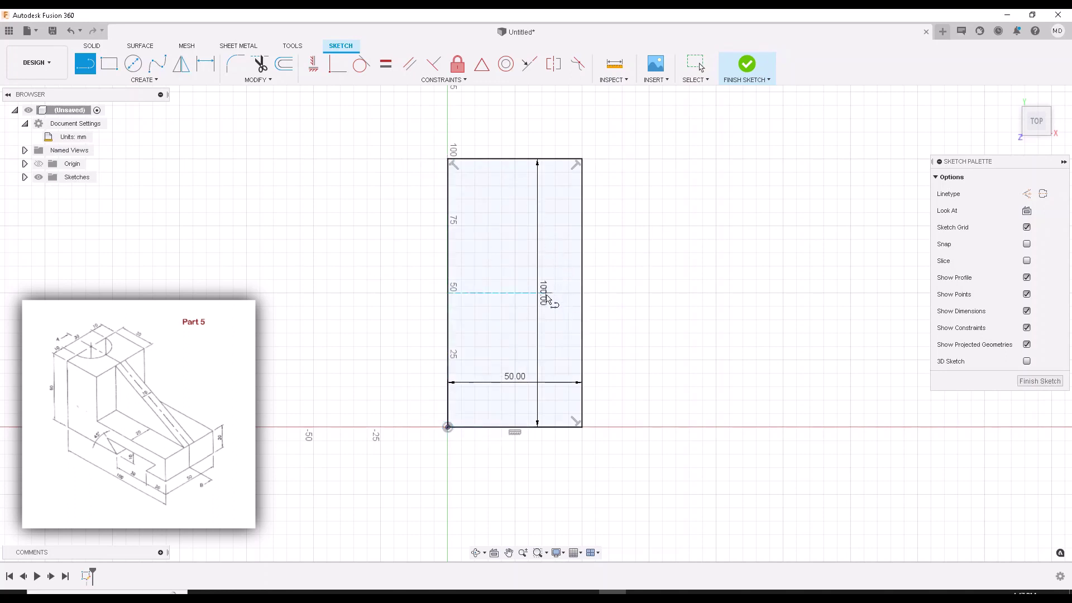
{"action": "left_click", "coordinate": [1031, 382]}
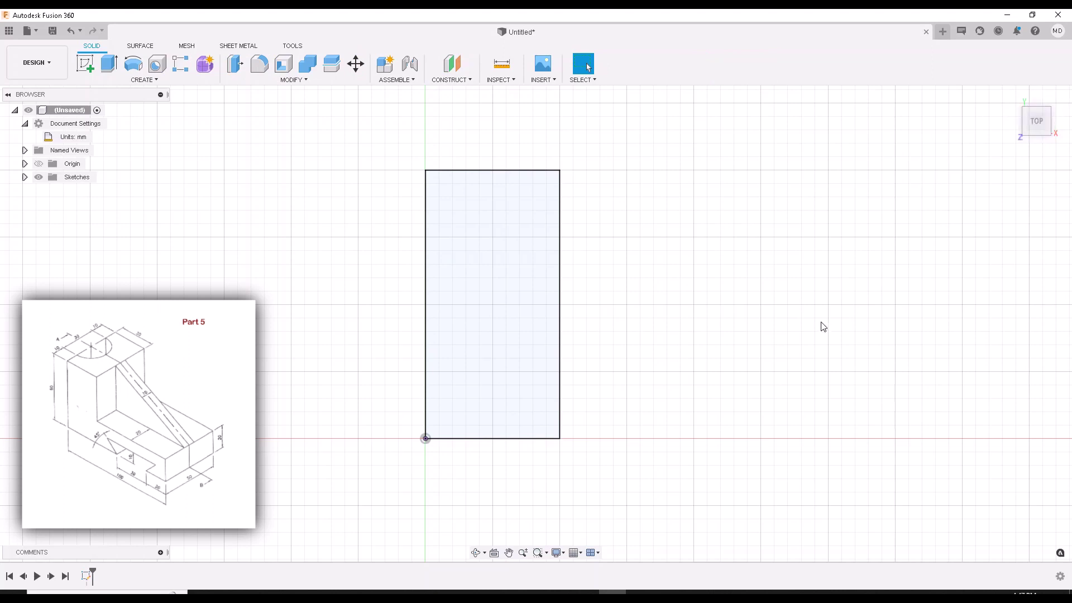
Step: Extrude the rectangular profile 20 mm upward as a new body
{"action": "scroll", "coordinate": [824, 327], "scroll_direction": "down", "scroll_amount": 1}
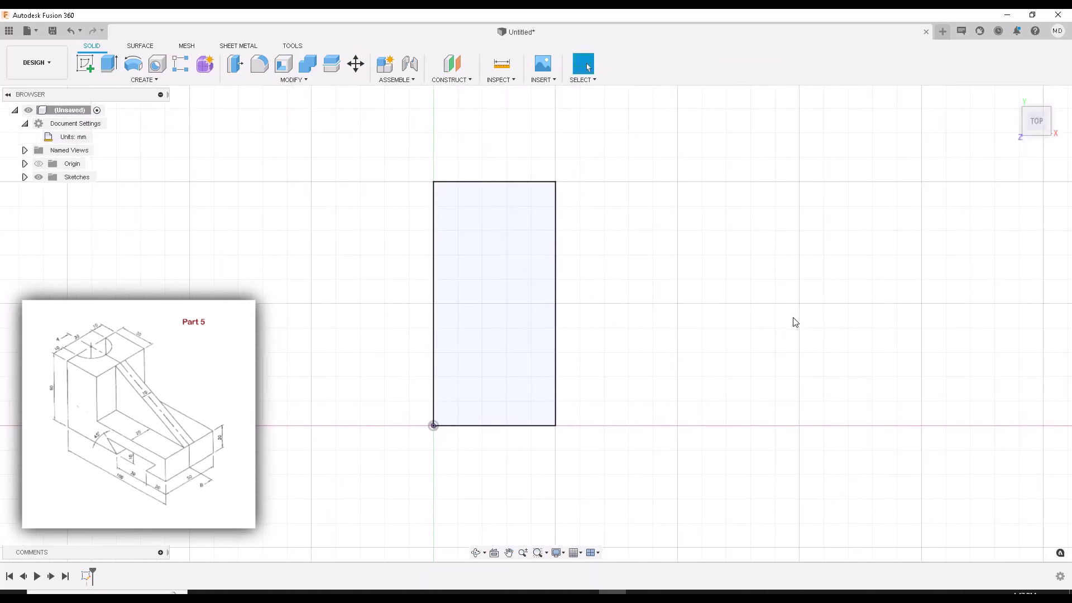
{"action": "mouse_move", "coordinate": [800, 358]}
{"action": "middle_mouse_down", "text": "shift"}
{"action": "mouse_move", "coordinate": [670, 333]}
{"action": "mouse_move", "coordinate": [699, 367]}
{"action": "mouse_move", "coordinate": [828, 321]}
{"action": "mouse_move", "coordinate": [703, 361]}
{"action": "mouse_move", "coordinate": [783, 351]}
{"action": "mouse_move", "coordinate": [819, 405]}
{"action": "mouse_move", "coordinate": [993, 141]}
{"action": "middle_mouse_up", "text": "shift"}
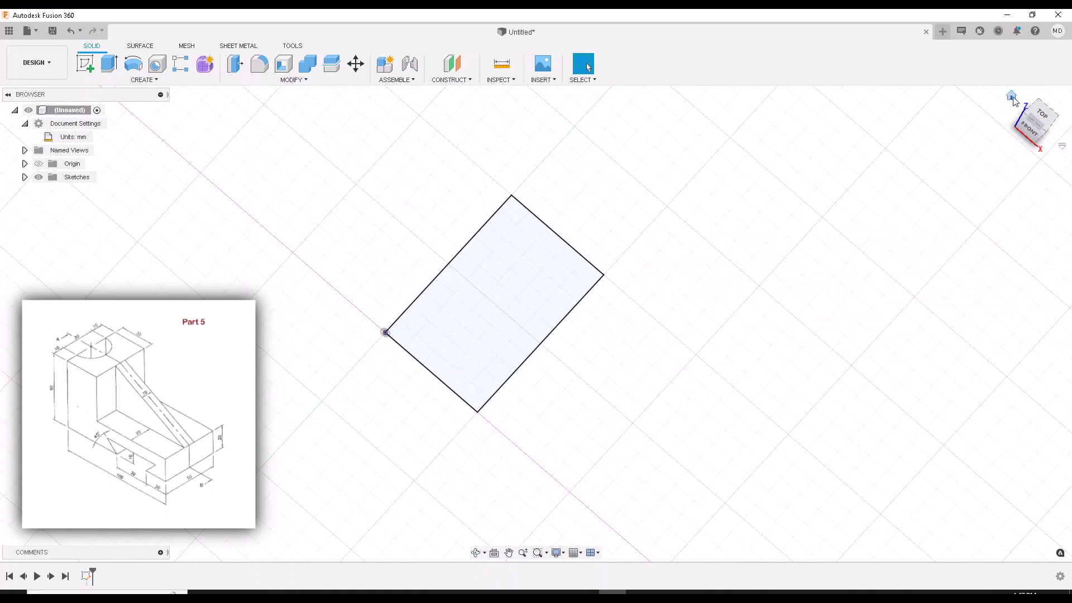
{"action": "left_click", "coordinate": [1012, 96]}
{"action": "left_click", "coordinate": [771, 300]}
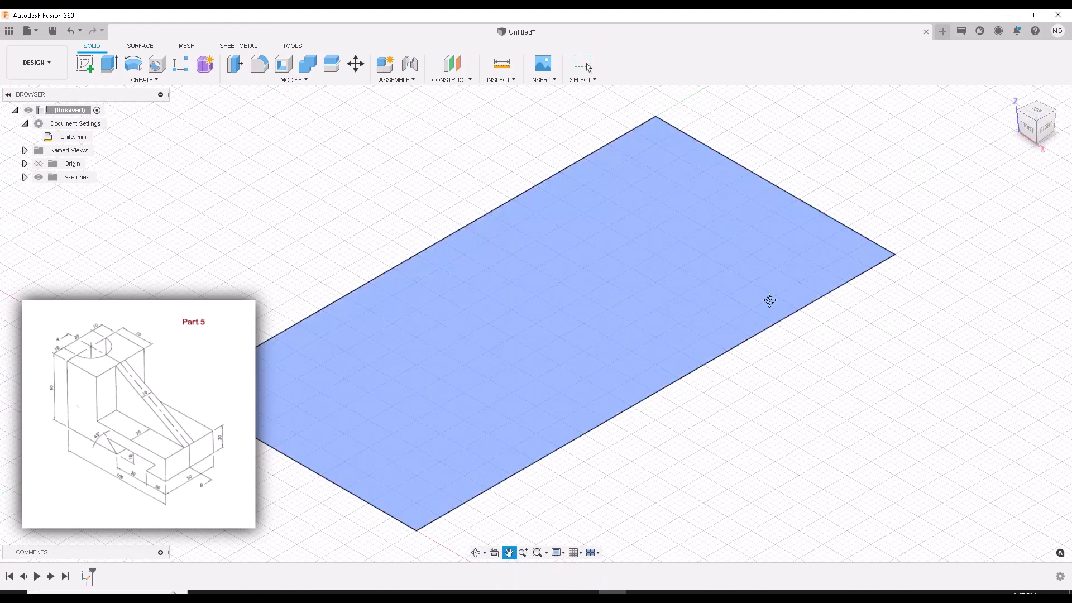
{"action": "left_click", "coordinate": [109, 66]}
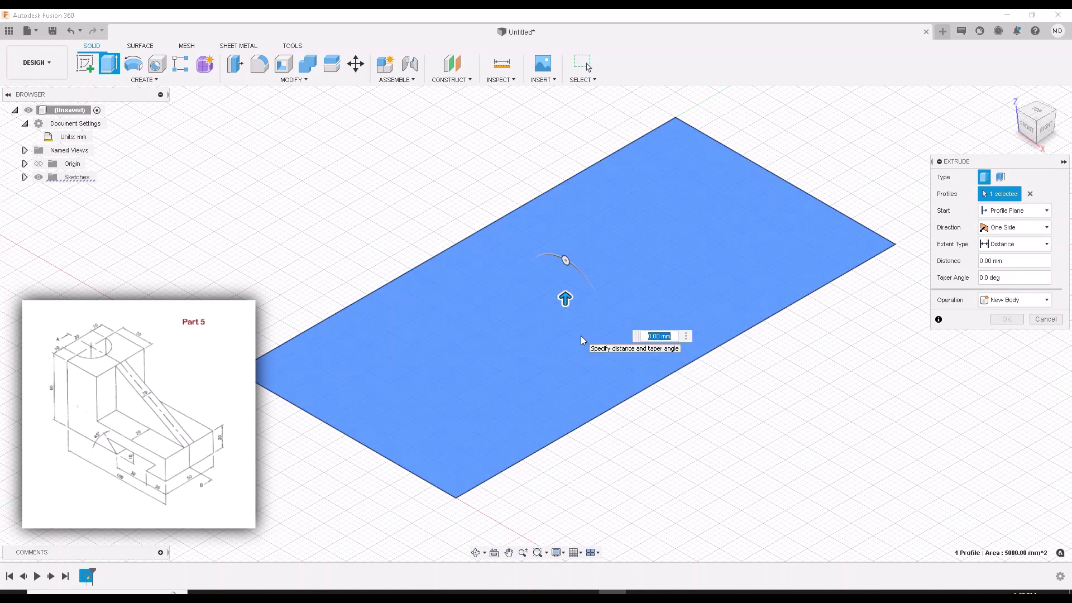
{"action": "left_click_drag", "start_coordinate": [564, 296], "coordinate": [565, 267]}
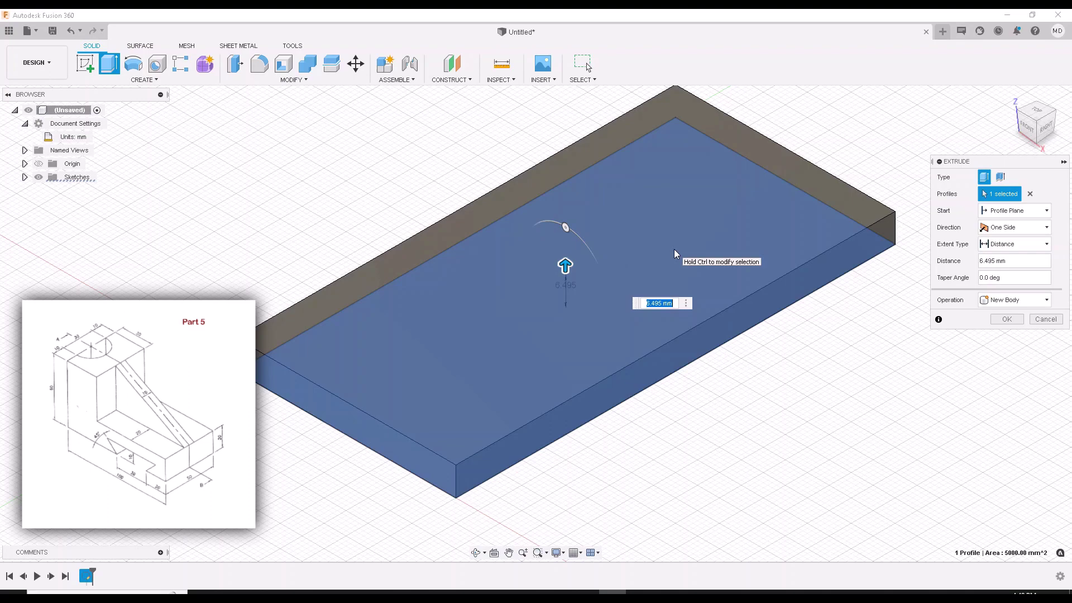
{"action": "type", "text": "20"}
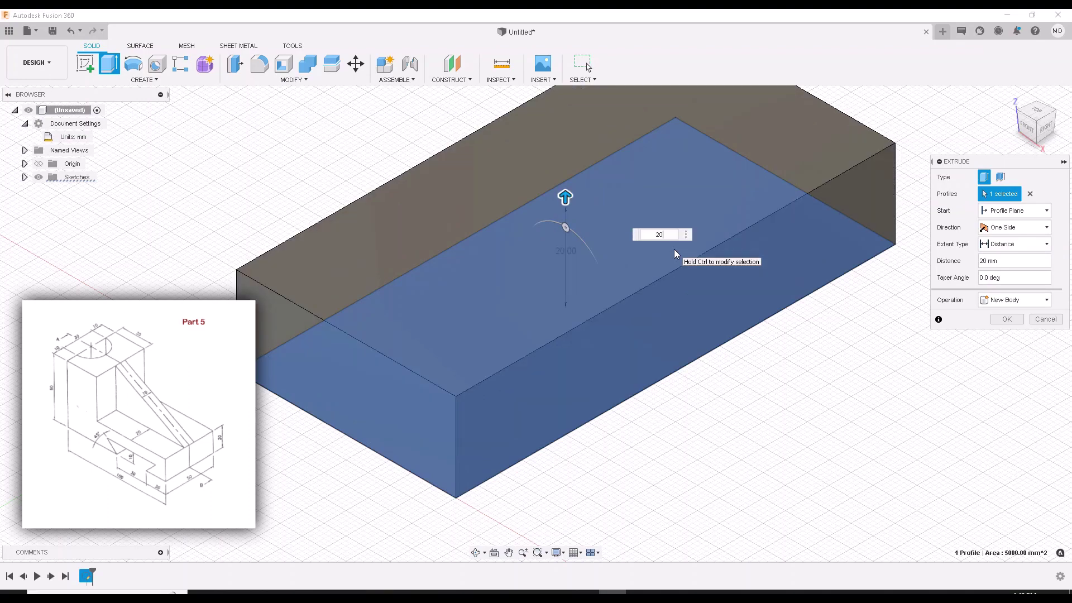
{"action": "key", "text": "Return"}
{"action": "scroll", "coordinate": [558, 286], "scroll_direction": "down", "scroll_amount": 3}
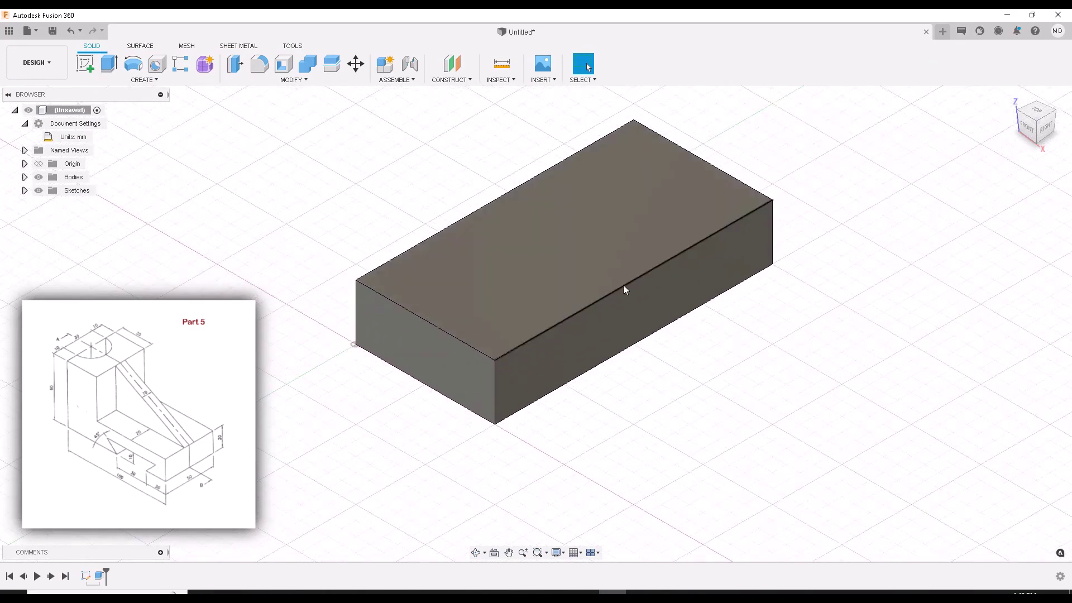
Step: Start a sketch on the block's top face and project that face's outline into it with the projection link kept
{"action": "middle_click_drag", "start_coordinate": [626, 289], "coordinate": [689, 305], "text": "shift"}
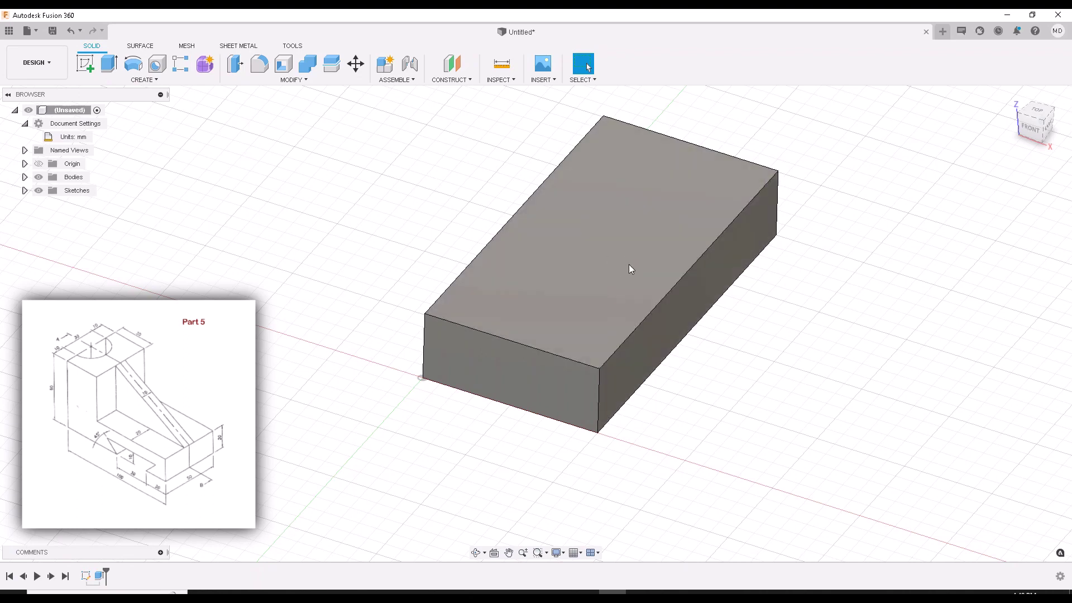
{"action": "left_click", "coordinate": [604, 288]}
{"action": "left_click", "coordinate": [91, 68]}
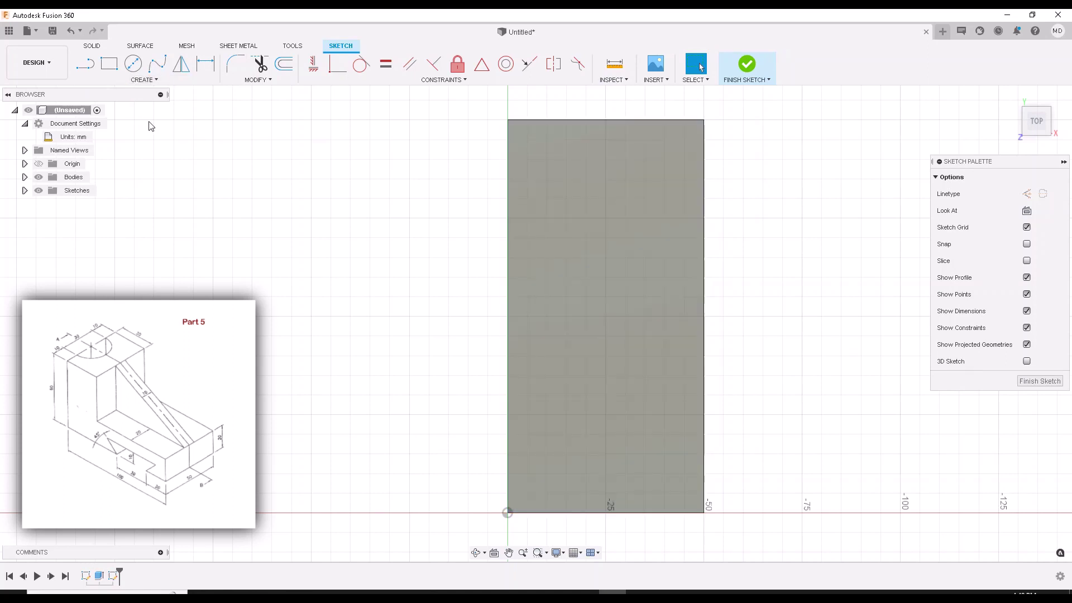
{"action": "left_click", "coordinate": [147, 82]}
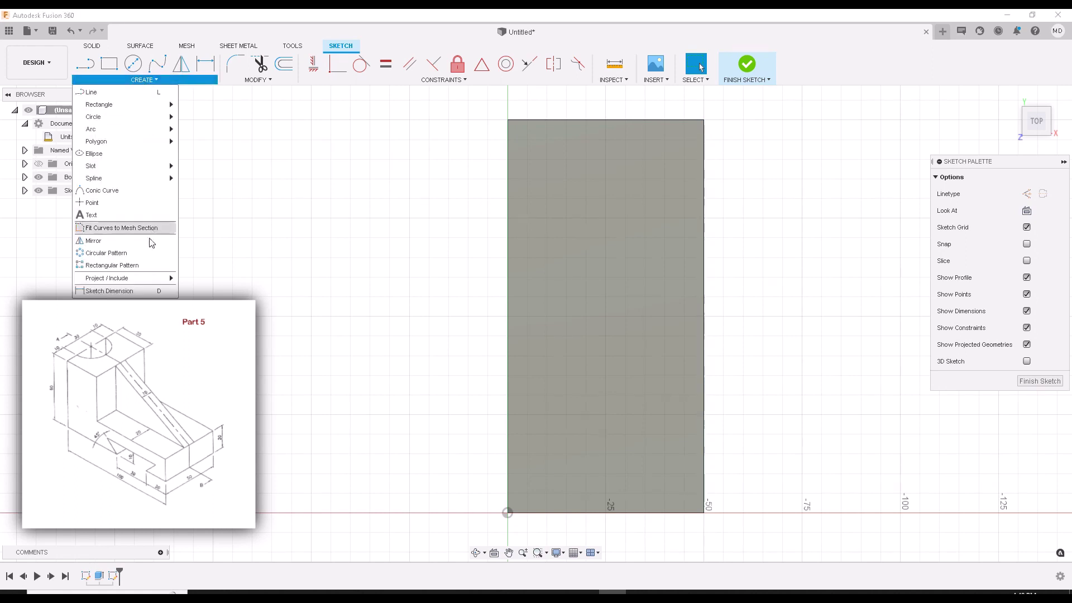
{"action": "mouse_move", "coordinate": [143, 284]}
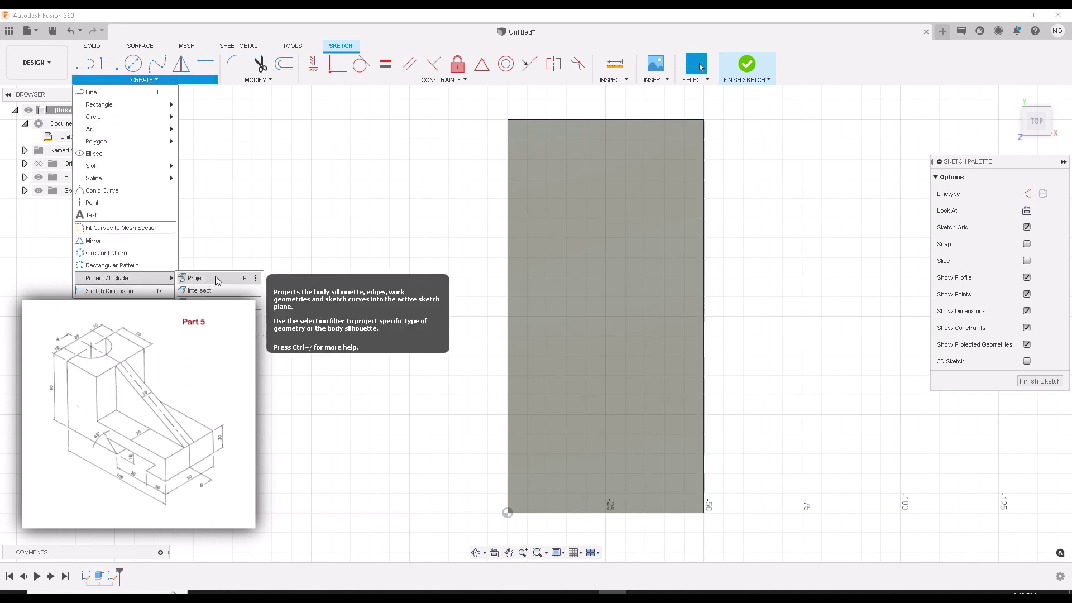
{"action": "left_click", "coordinate": [218, 280]}
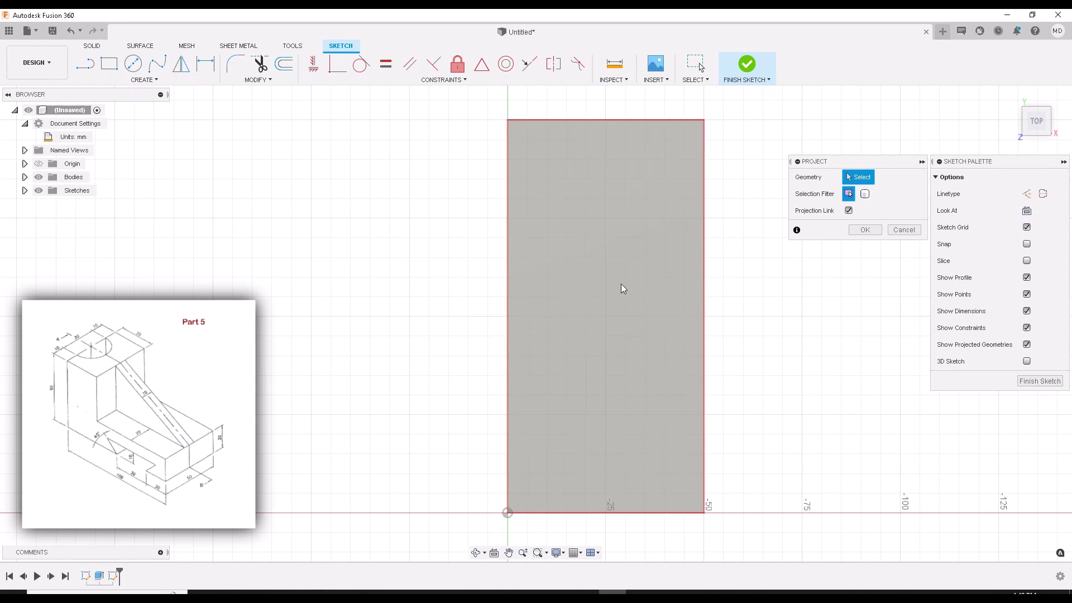
{"action": "left_click", "coordinate": [621, 283]}
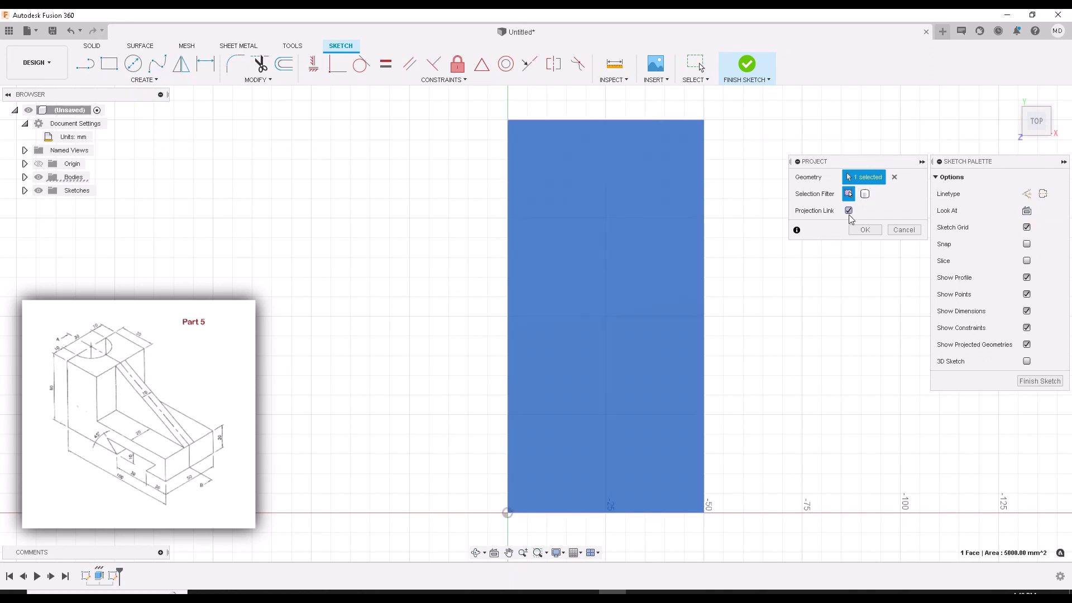
{"action": "left_click", "coordinate": [860, 230]}
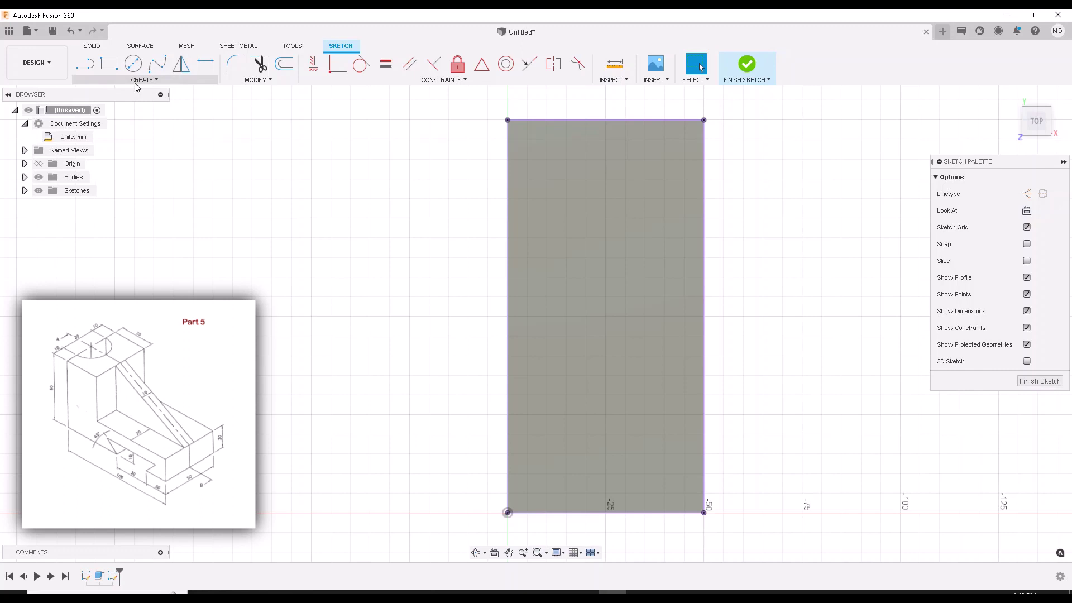
Step: Draw a 30 mm construction line from the top face's upper-right corner down along its long edge
{"action": "left_click", "coordinate": [91, 65]}
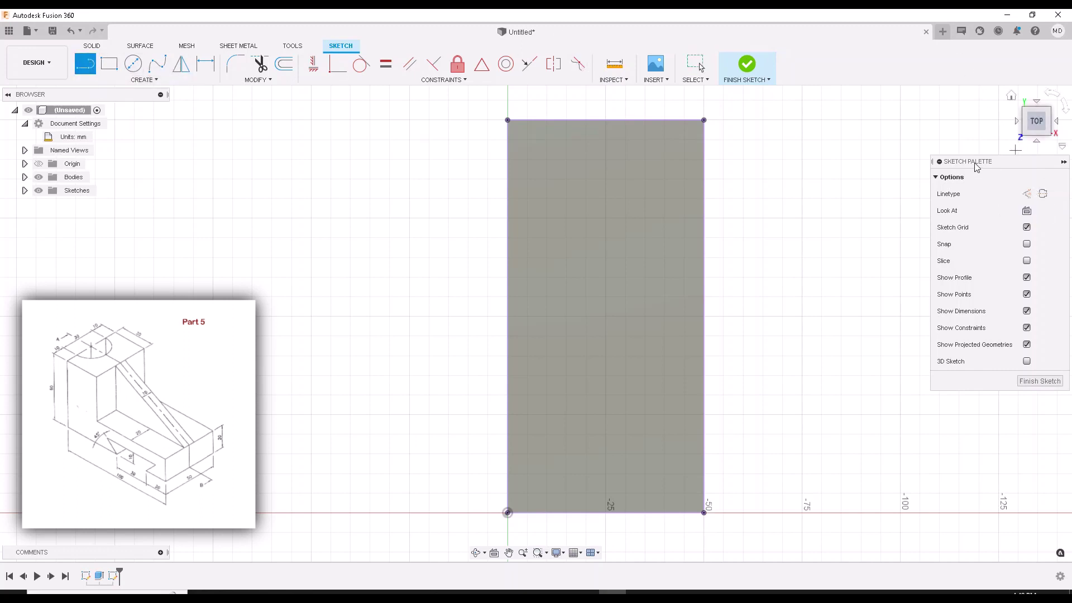
{"action": "left_click", "coordinate": [1027, 197]}
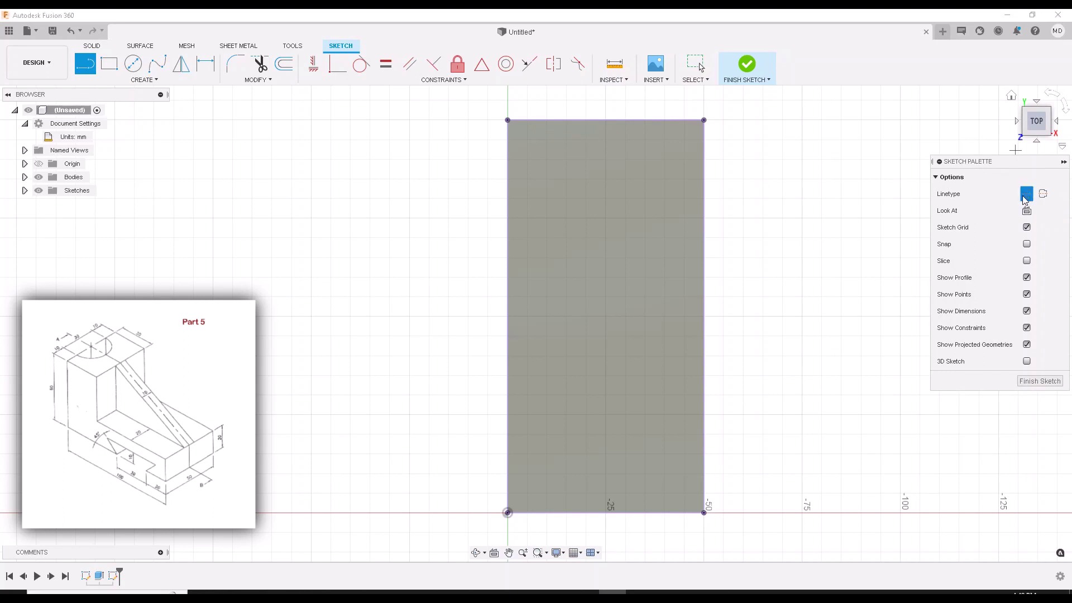
{"action": "left_click", "coordinate": [704, 122]}
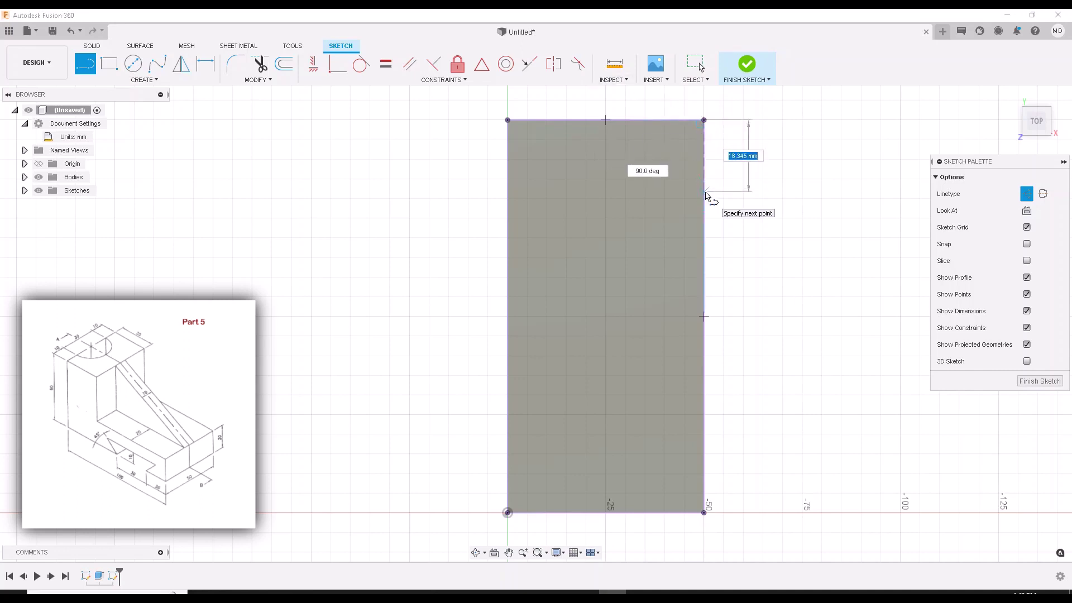
{"action": "type", "text": "30"}
{"action": "key", "text": "Return"}
{"action": "key", "text": "Escape"}
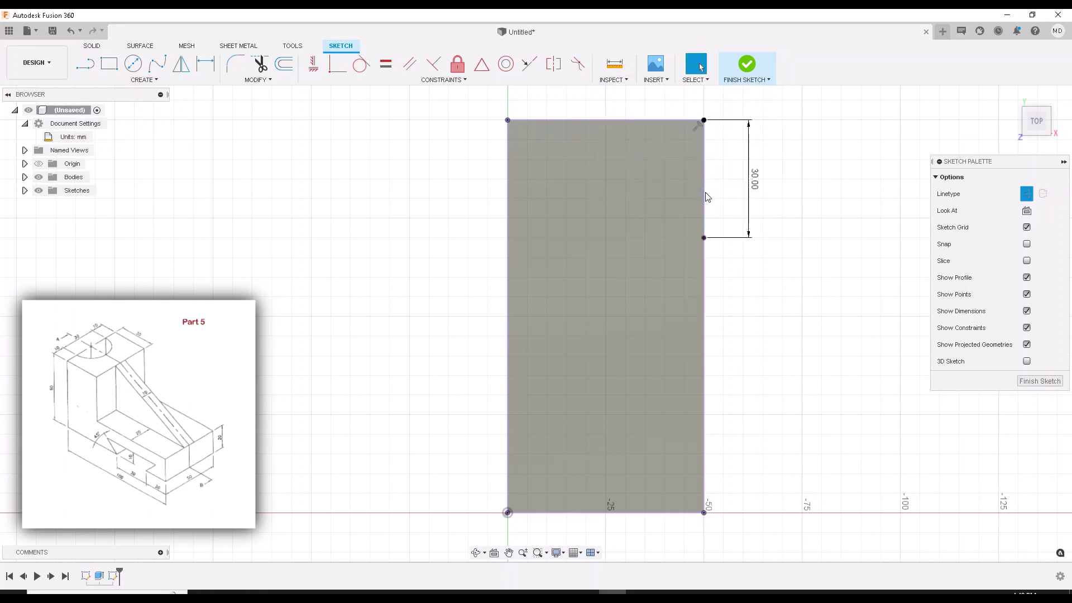
Step: Draw a solid horizontal line from the construction line's free end across to the opposite long edge, and finish the sketch
{"action": "left_click", "coordinate": [85, 64]}
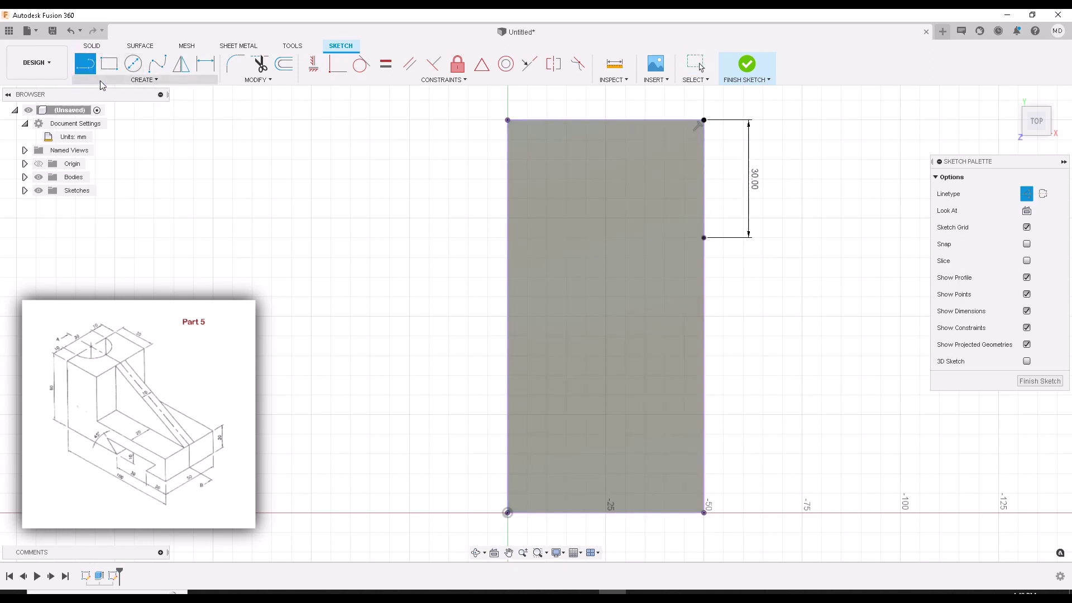
{"action": "left_click", "coordinate": [1027, 194]}
{"action": "left_click", "coordinate": [704, 237]}
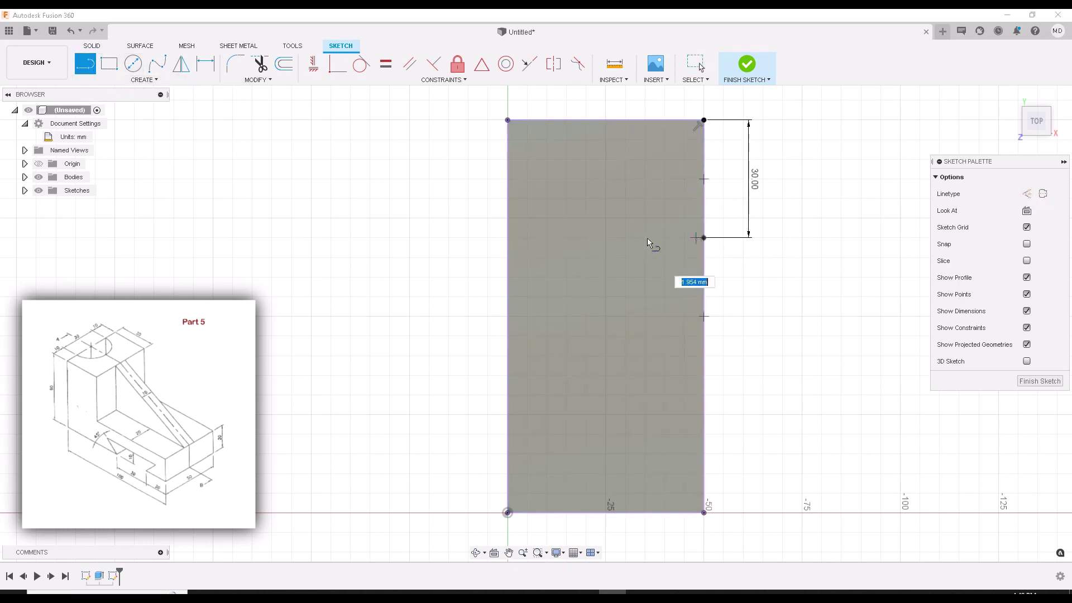
{"action": "left_click", "coordinate": [508, 237]}
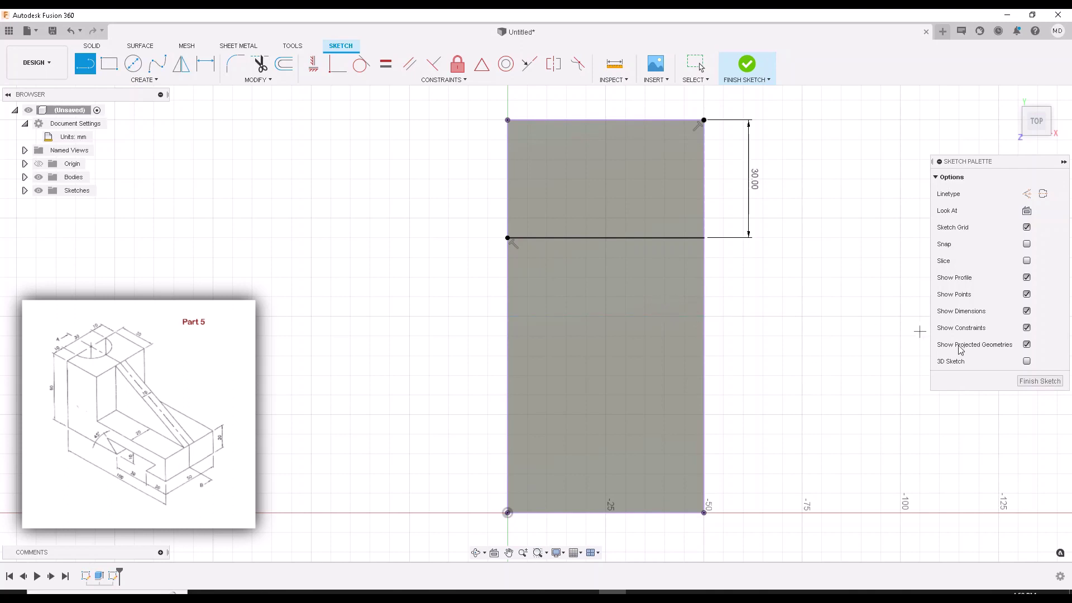
{"action": "left_click", "coordinate": [1032, 382]}
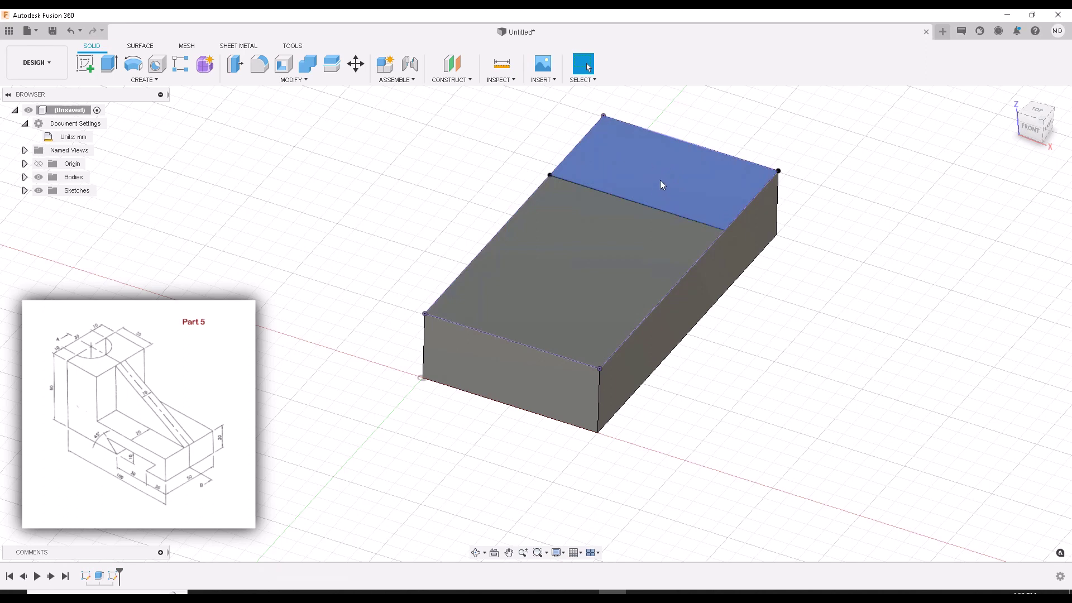
Step: Extrude the smaller rectangular profile at the block's back end 40 mm upward, joined to the body
{"action": "middle_click_drag", "start_coordinate": [664, 180], "coordinate": [609, 248]}
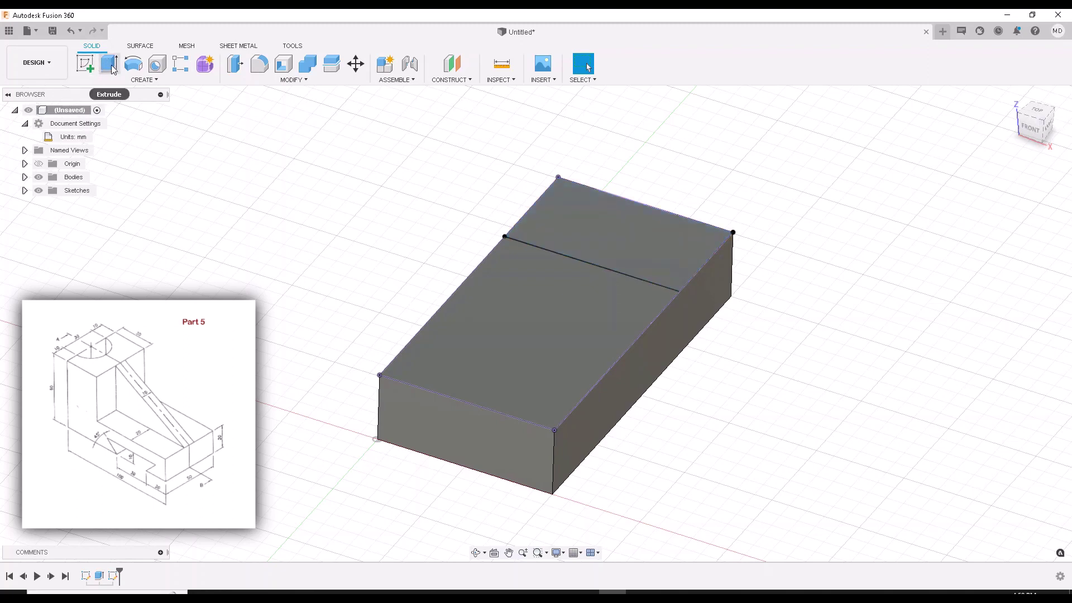
{"action": "left_click", "coordinate": [109, 65]}
{"action": "left_click", "coordinate": [598, 223]}
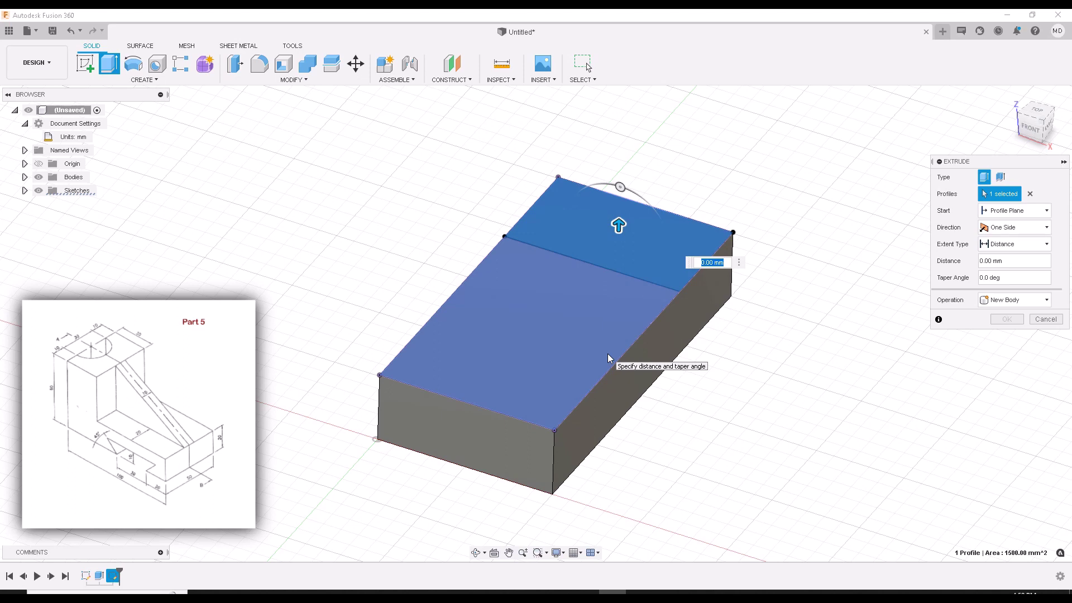
{"action": "left_click_drag", "start_coordinate": [619, 225], "coordinate": [609, 180]}
{"action": "type", "text": "40"}
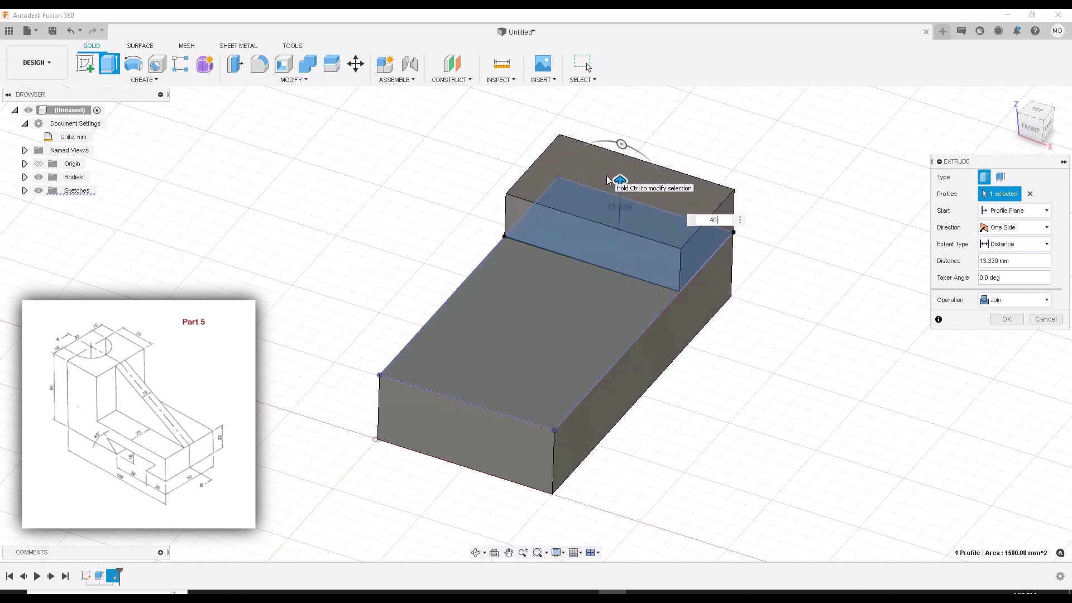
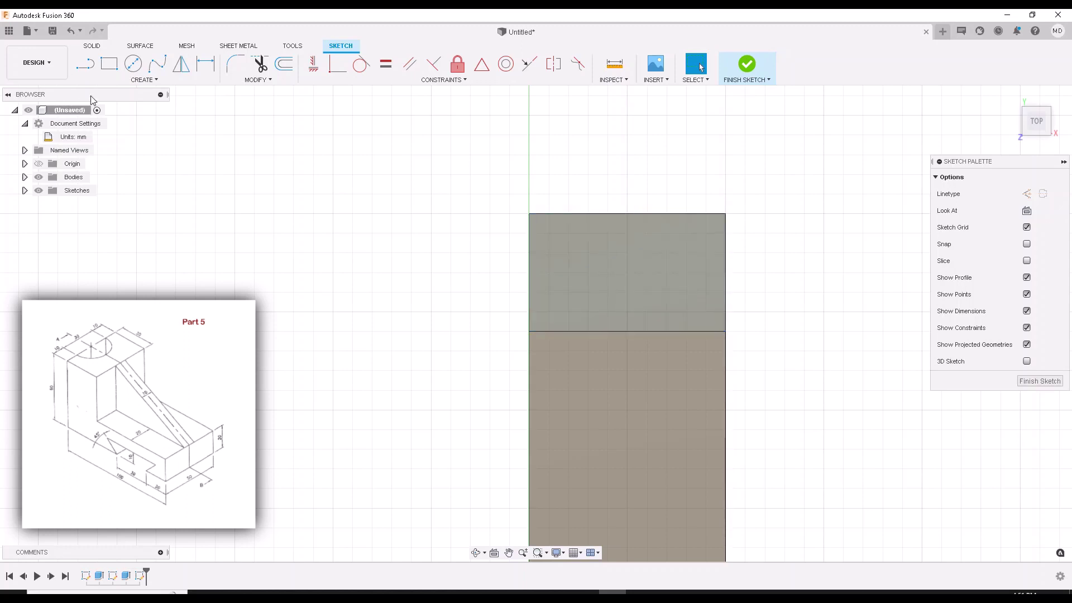
Step: Project the outline of the upright's top face into the new sketch with the projection link kept
{"action": "left_click", "coordinate": [144, 80]}
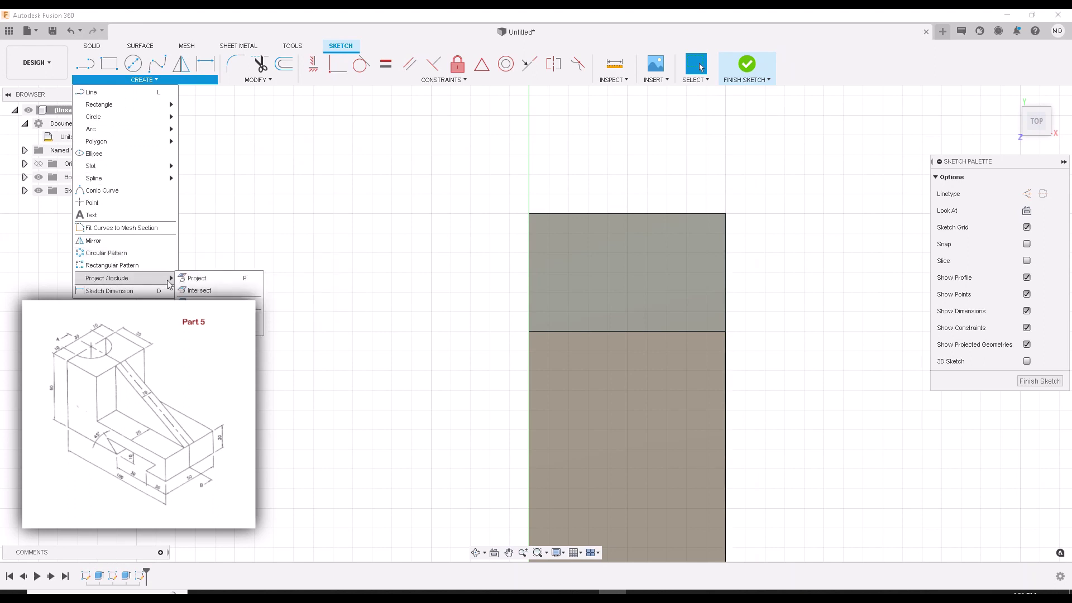
{"action": "left_click", "coordinate": [188, 279]}
{"action": "left_click", "coordinate": [608, 264]}
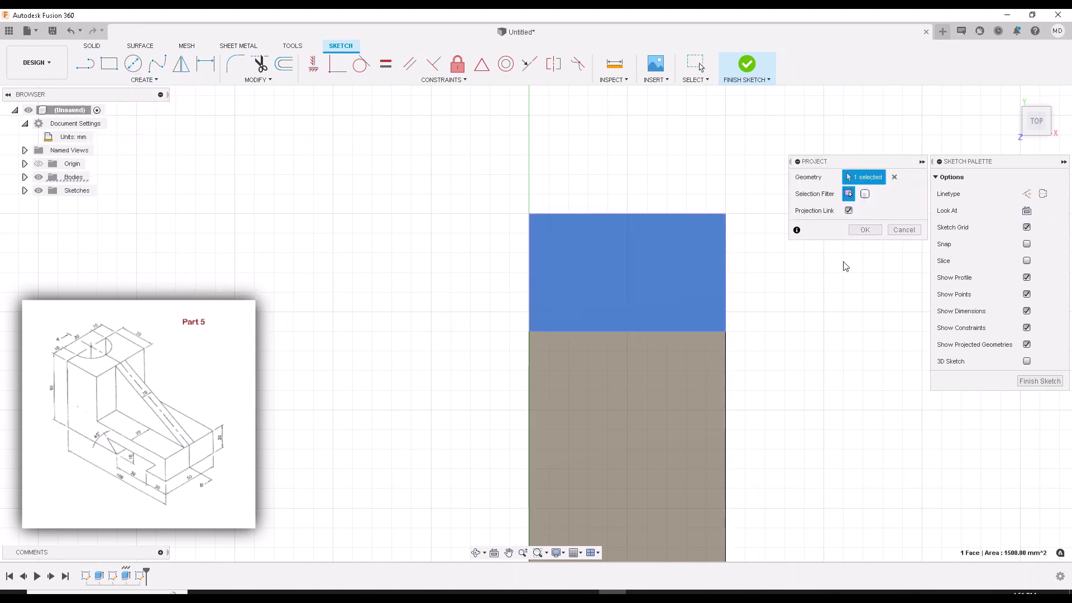
{"action": "left_click", "coordinate": [865, 230]}
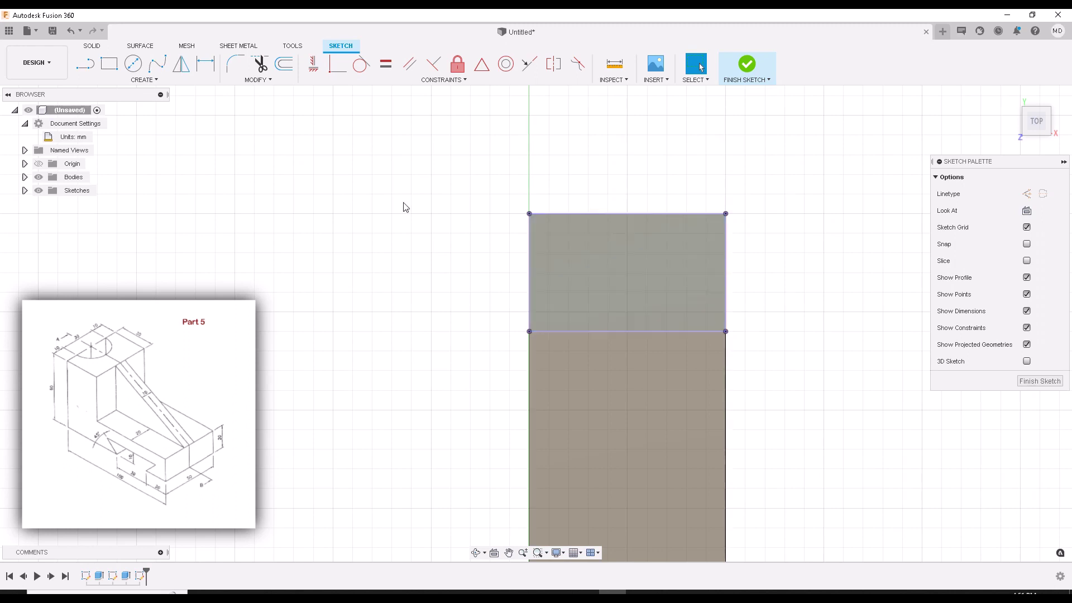
Step: Draw a 10 mm construction line along the back edge from its left corner
{"action": "left_click", "coordinate": [93, 67]}
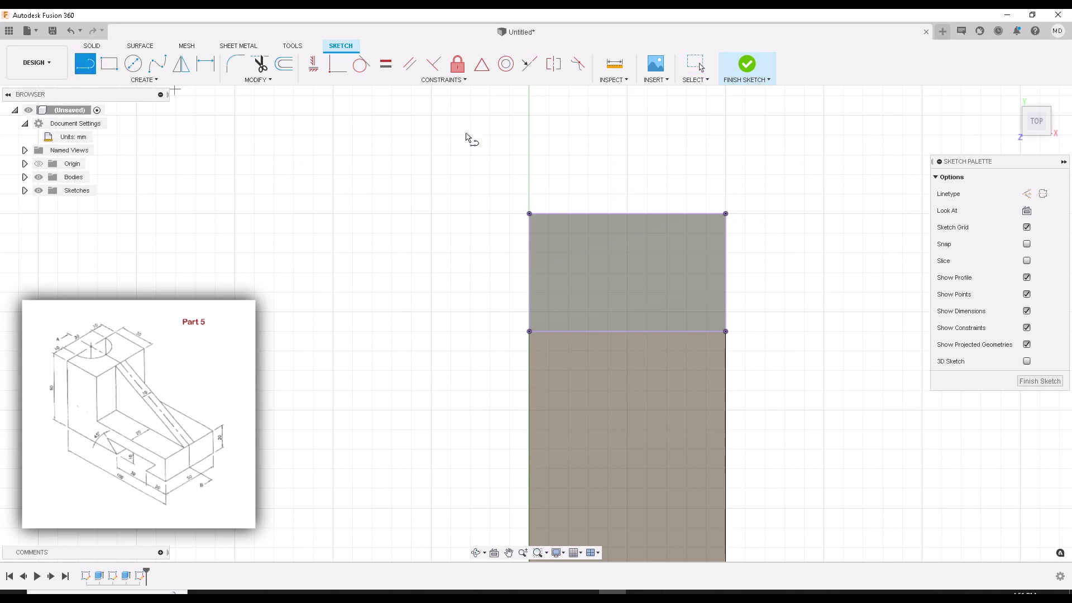
{"action": "left_click", "coordinate": [1028, 195]}
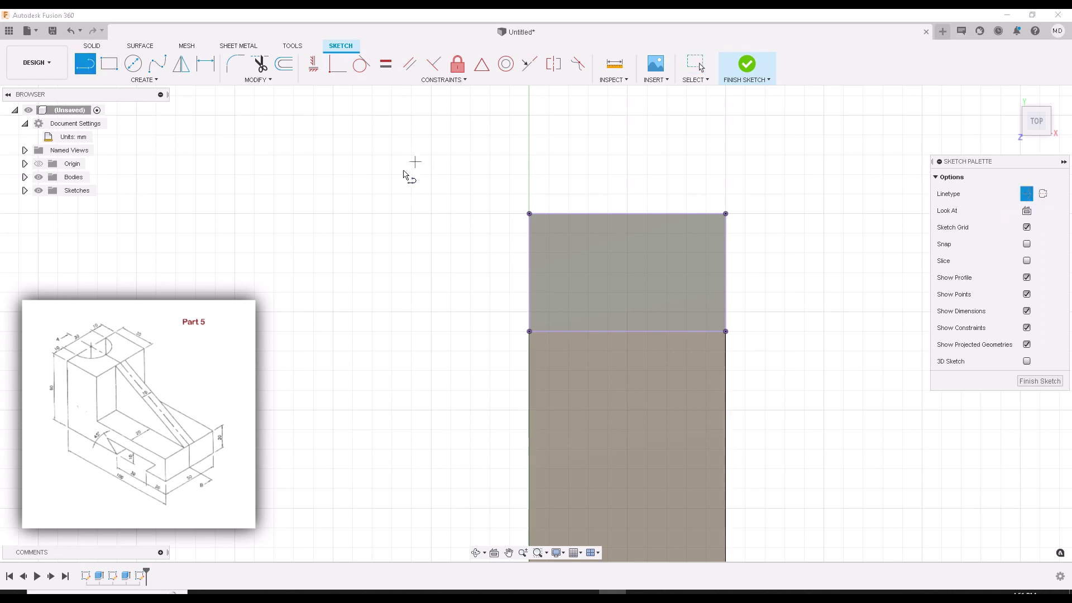
{"action": "left_click", "coordinate": [528, 219]}
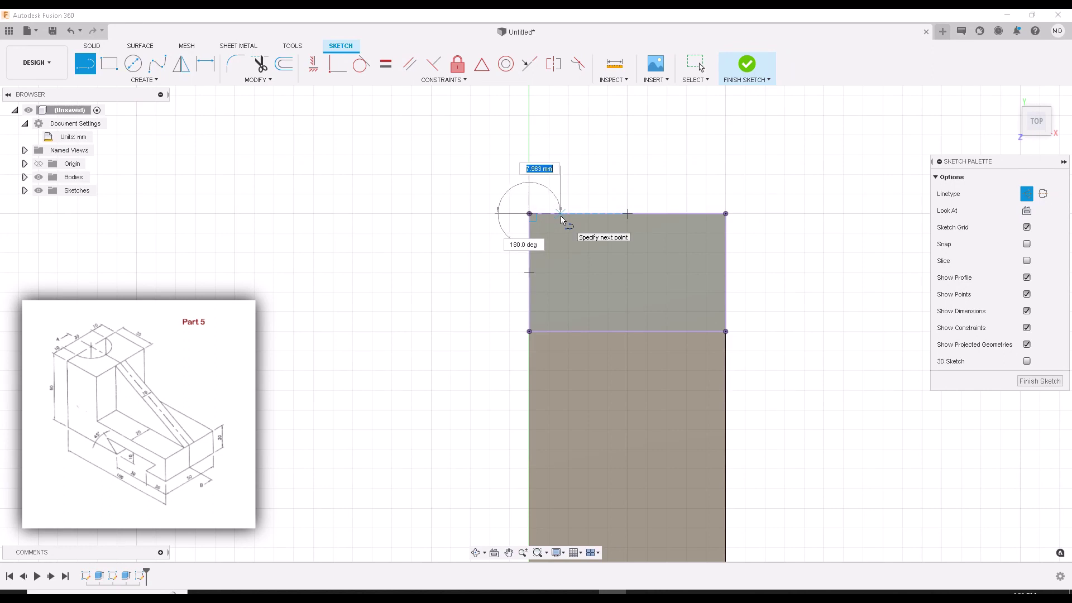
{"action": "type", "text": "10"}
{"action": "key", "text": "Return"}
{"action": "key", "text": "Escape"}
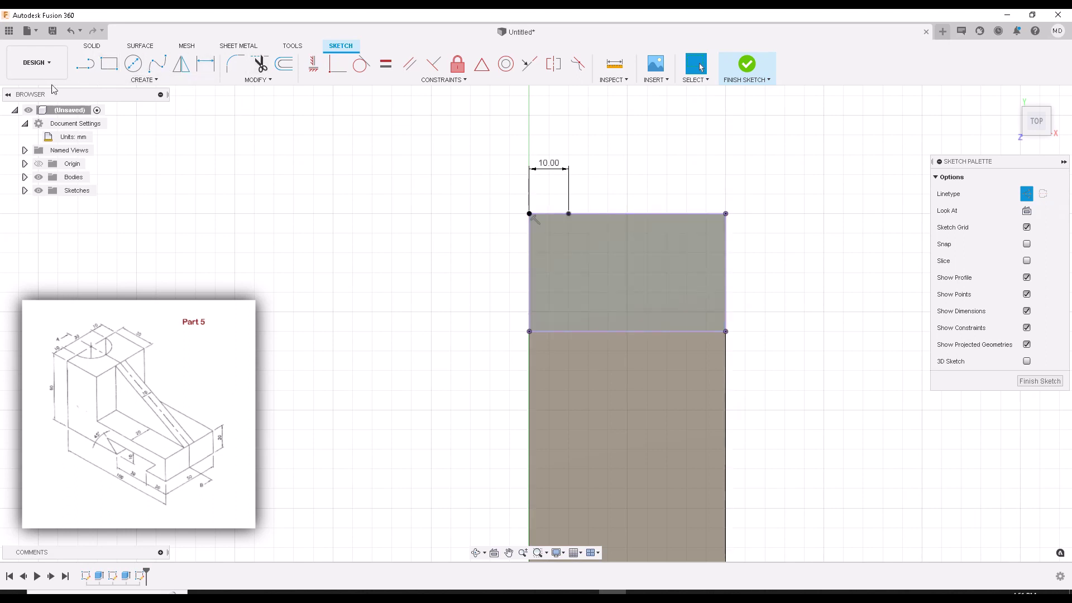
Step: Continue along the back edge with a 30 mm construction line from the end of the 10 mm line
{"action": "left_click", "coordinate": [85, 64]}
{"action": "mouse_move", "coordinate": [569, 214]}
{"action": "left_mouse_down"}
{"action": "mouse_move", "coordinate": [480, 215]}
{"action": "mouse_move", "coordinate": [663, 218]}
{"action": "left_mouse_up"}
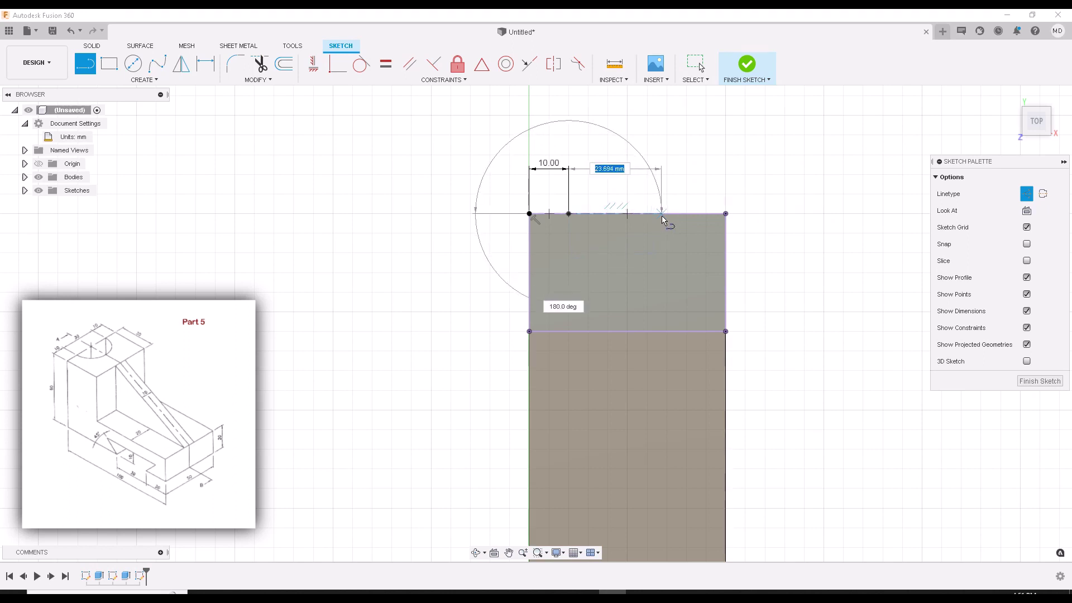
{"action": "type", "text": "30"}
{"action": "key", "text": "Return"}
{"action": "key", "text": "Escape"}
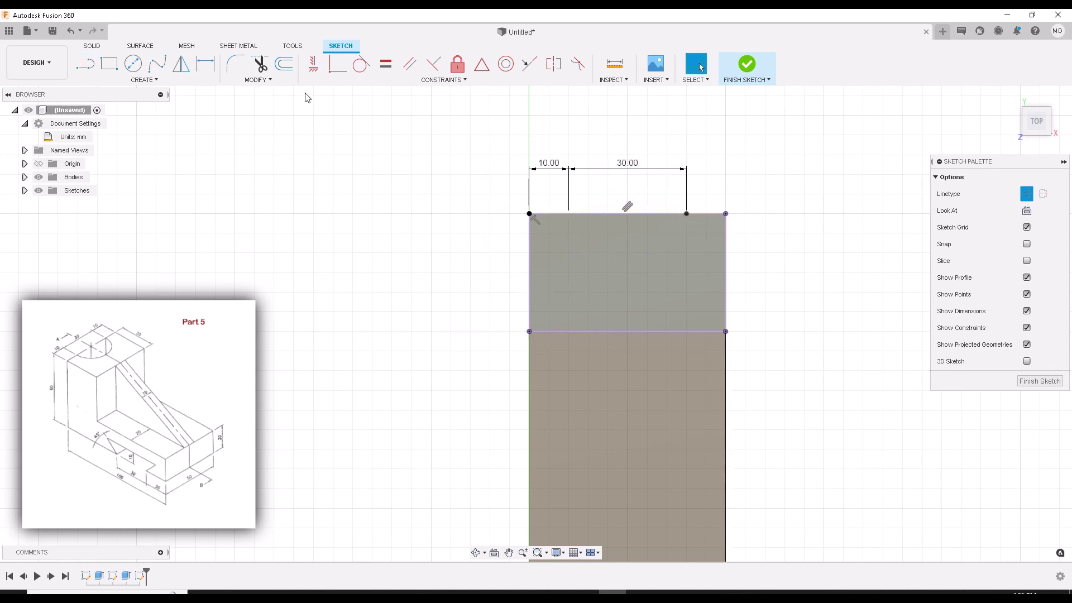
Step: Draw a construction line from the end of the 30 mm line to the back edge's right corner
{"action": "key", "text": "l"}
{"action": "mouse_move", "coordinate": [689, 216]}
{"action": "left_mouse_down"}
{"action": "mouse_move", "coordinate": [726, 217]}
{"action": "mouse_move", "coordinate": [697, 225]}
{"action": "left_mouse_up"}
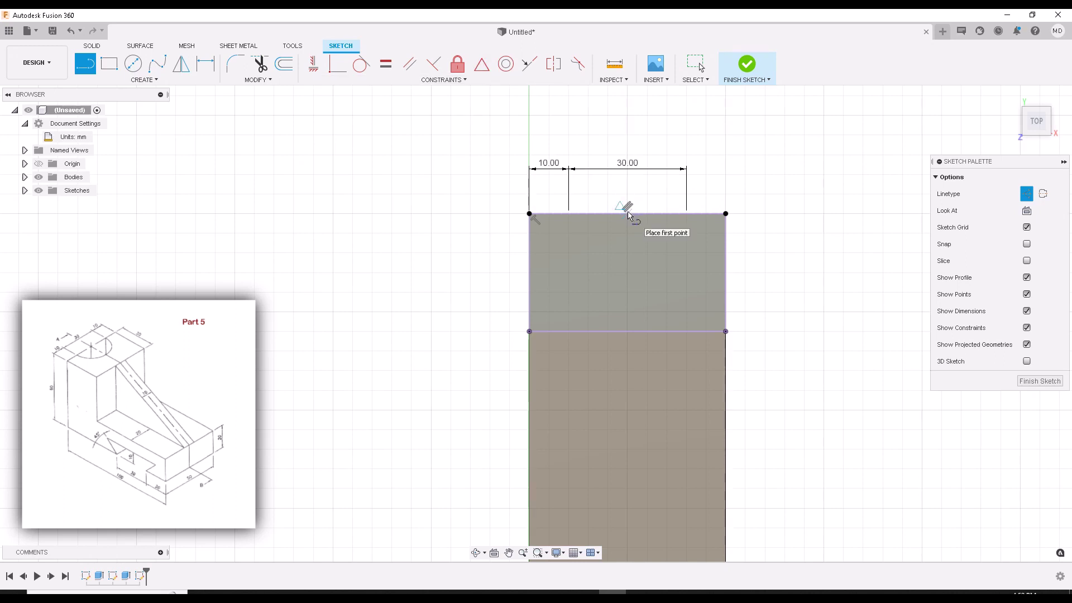
{"action": "right_click", "coordinate": [608, 213]}
{"action": "key", "text": "Escape"}
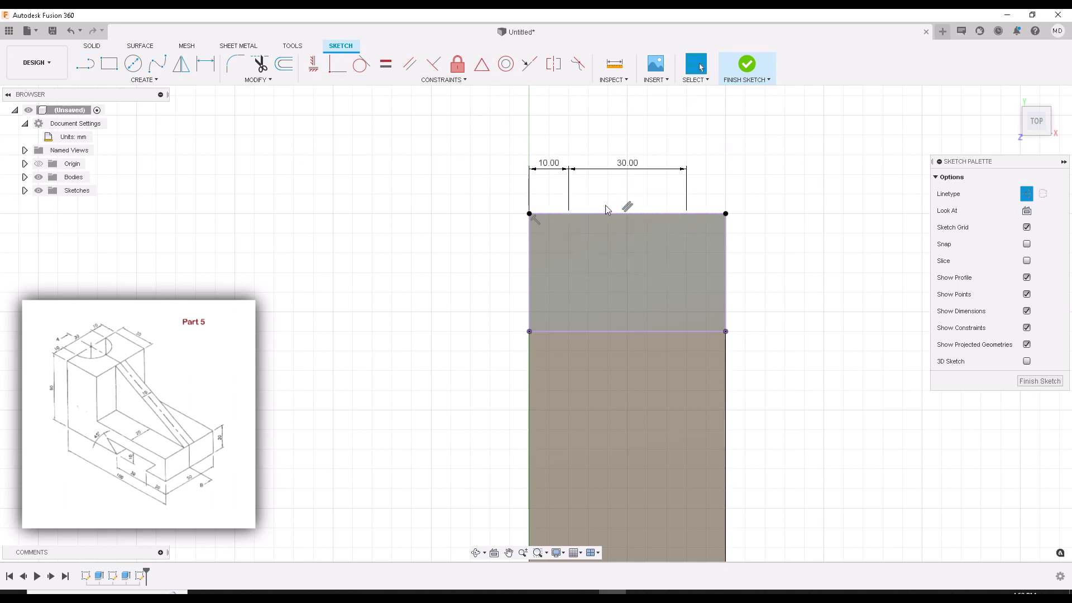
Step: Draw a vertical construction centreline from the back edge's midpoint to the midpoint of the face's front edge
{"action": "left_click", "coordinate": [85, 63]}
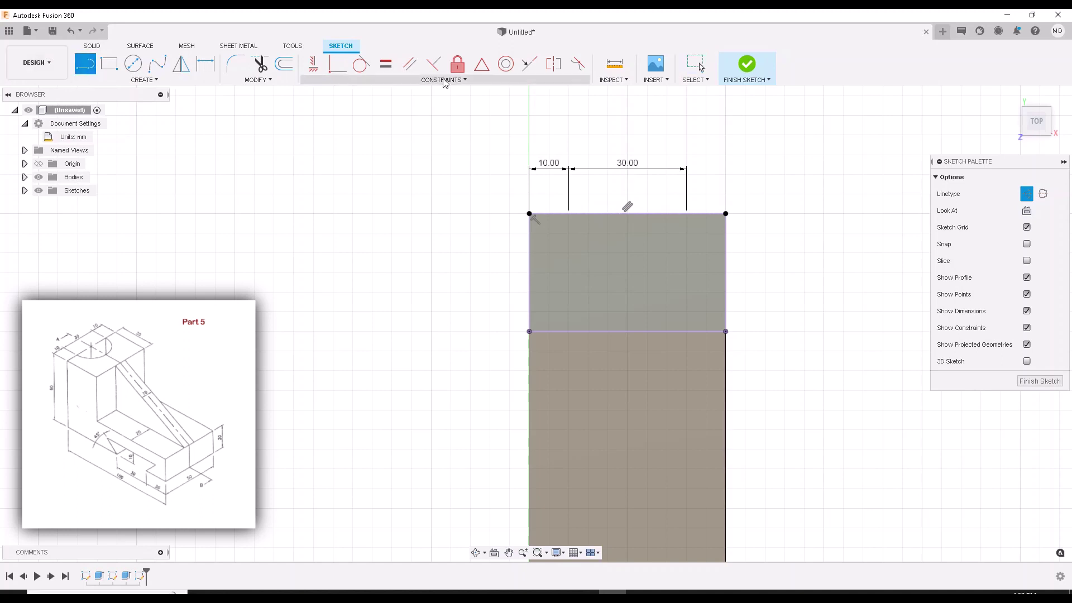
{"action": "left_click", "coordinate": [627, 219]}
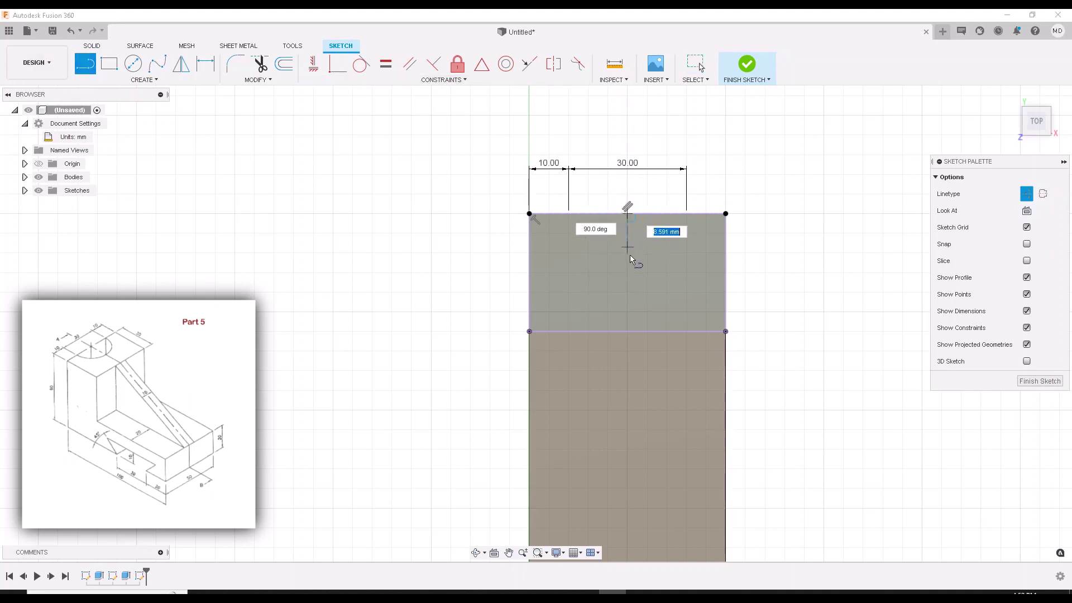
{"action": "double_click", "coordinate": [628, 332]}
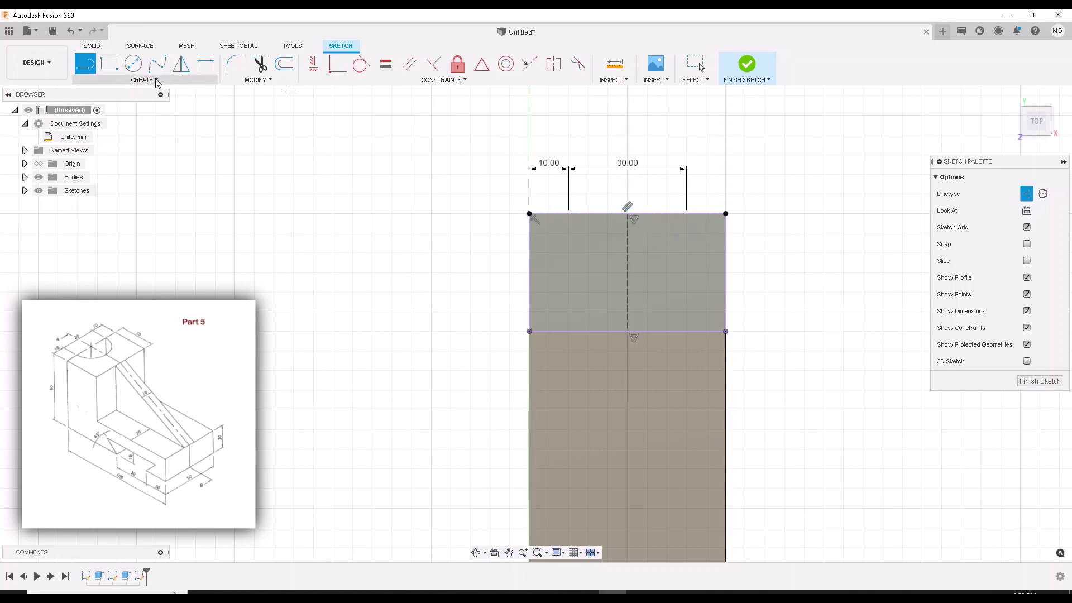
Step: Sketch a 30 mm diameter circle centred on the back edge's midpoint
{"action": "left_click", "coordinate": [134, 65]}
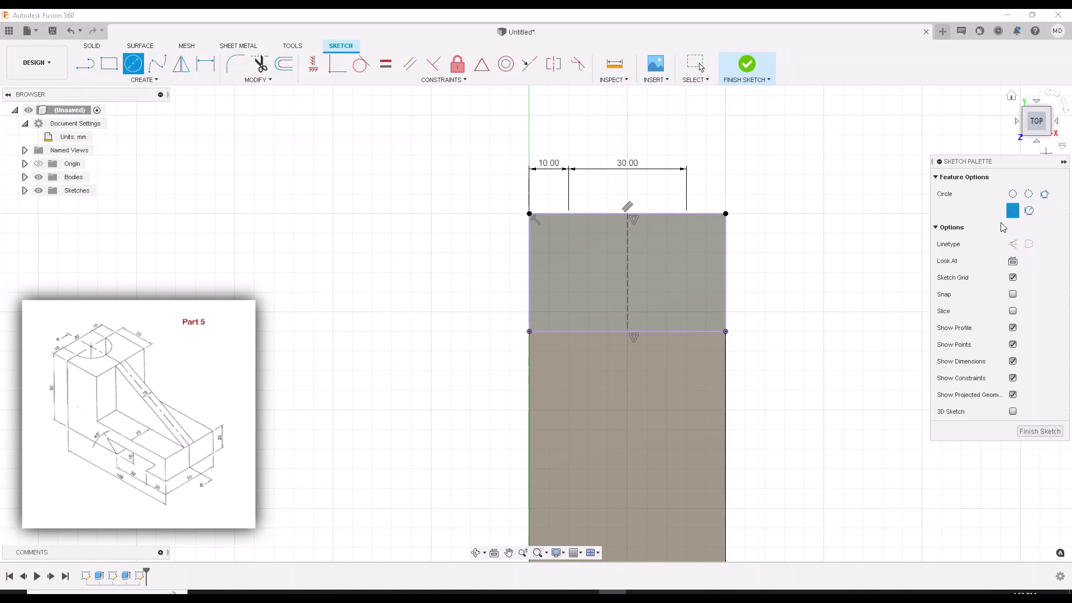
{"action": "left_click", "coordinate": [626, 215]}
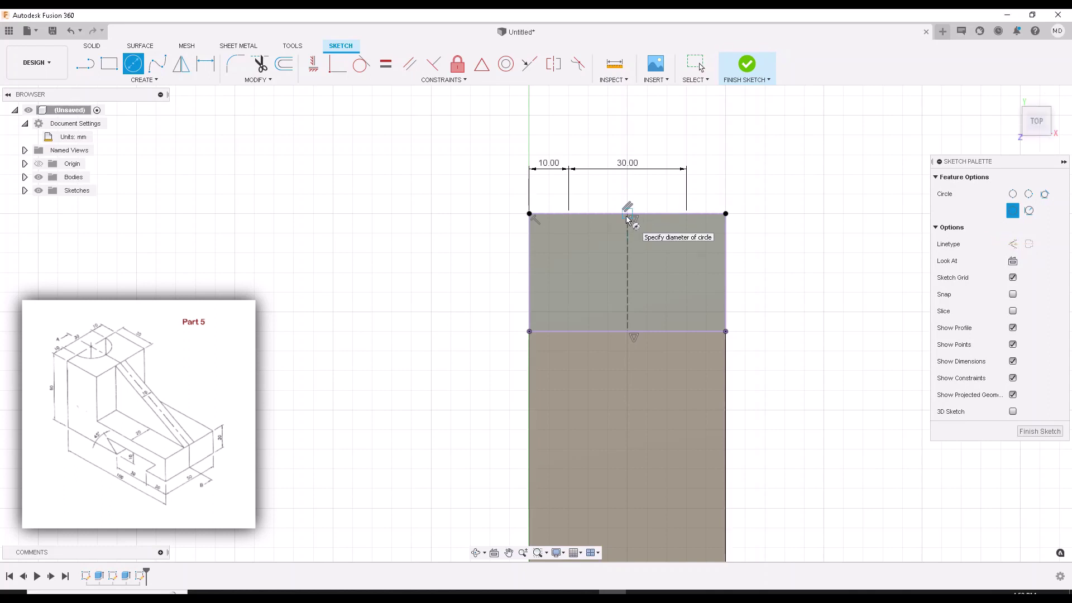
{"action": "type", "text": "30"}
{"action": "key", "text": "Return"}
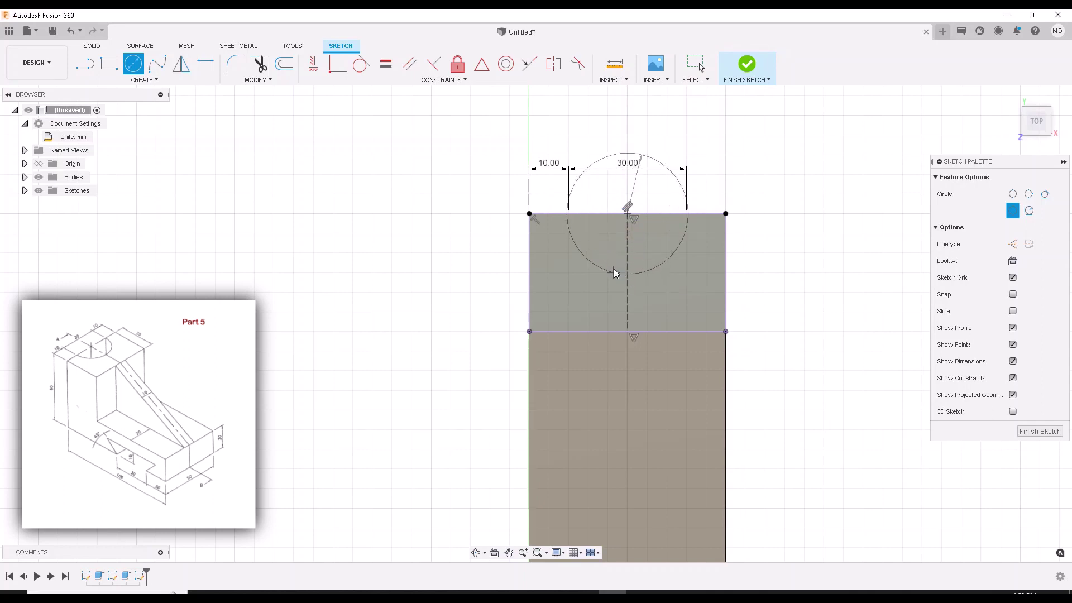
{"action": "key", "text": "Escape"}
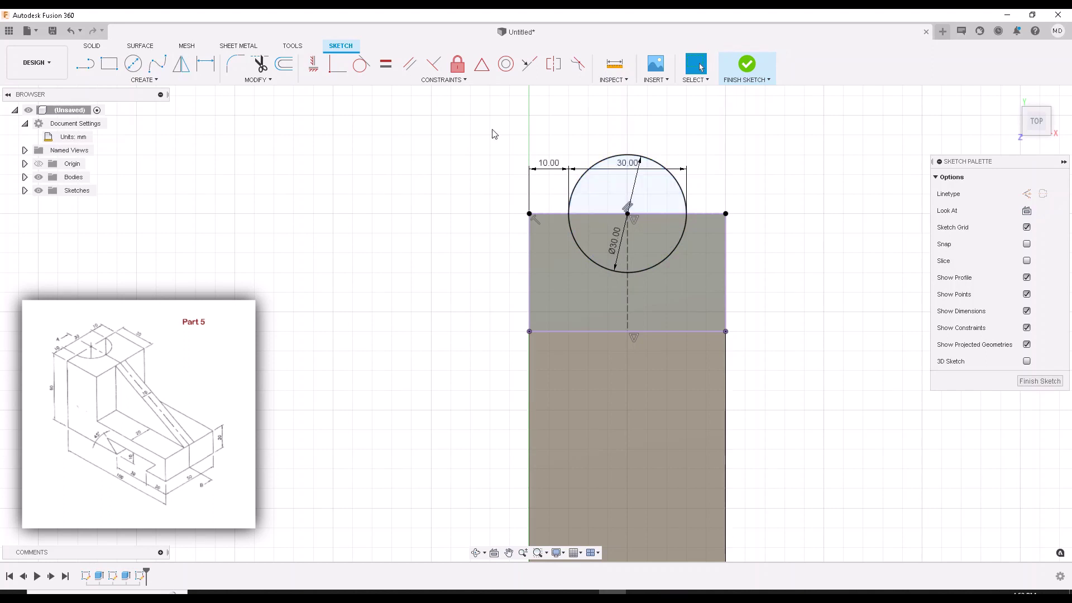
Step: Trim away the half of the circle lying outside the face, and finish the sketch
{"action": "left_click", "coordinate": [260, 66]}
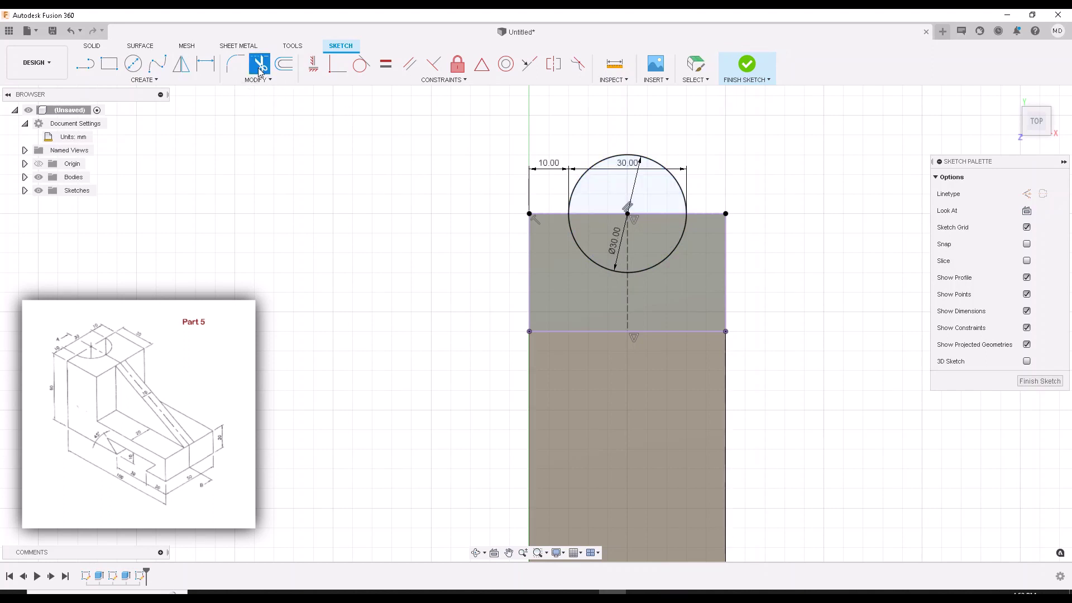
{"action": "left_click", "coordinate": [593, 171]}
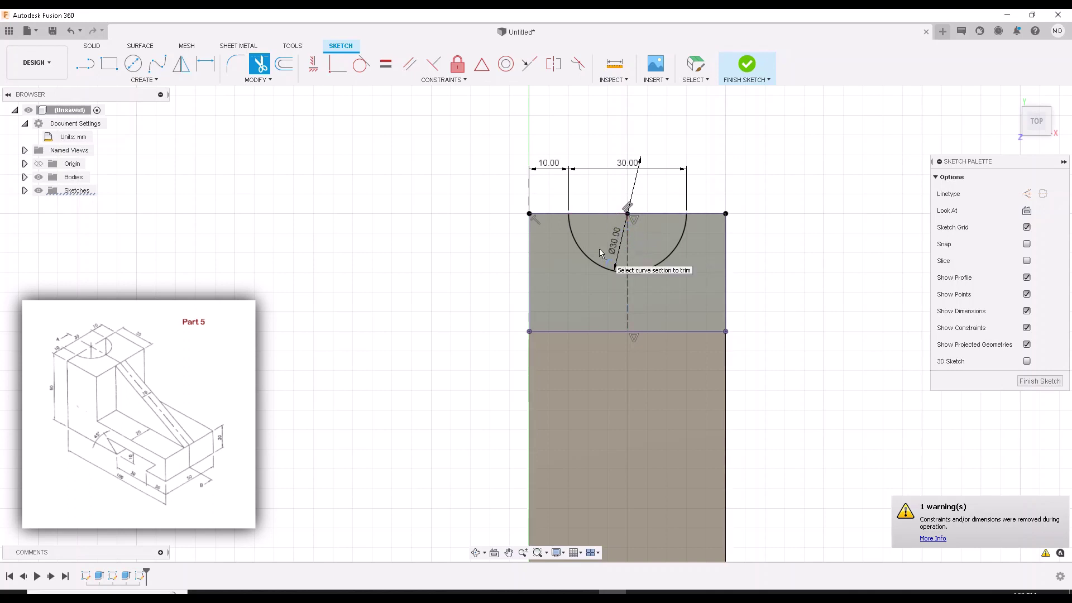
{"action": "left_click", "coordinate": [1033, 382]}
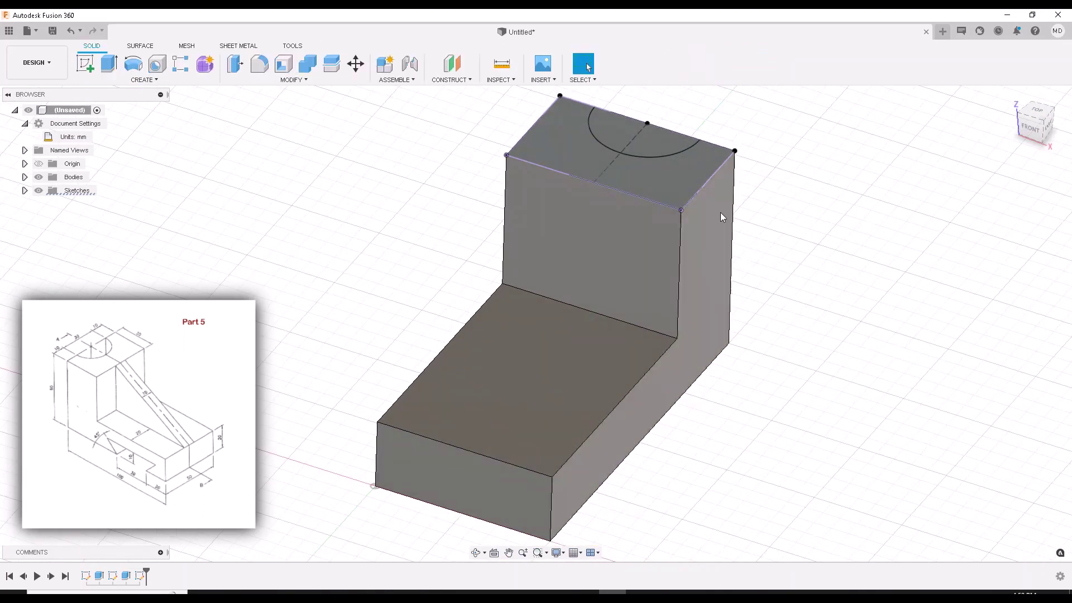
Step: Extrude the semicircular profile down through the full height of the upright block as a cut about 90 mm deep
{"action": "left_click", "coordinate": [640, 142]}
{"action": "left_click", "coordinate": [640, 144]}
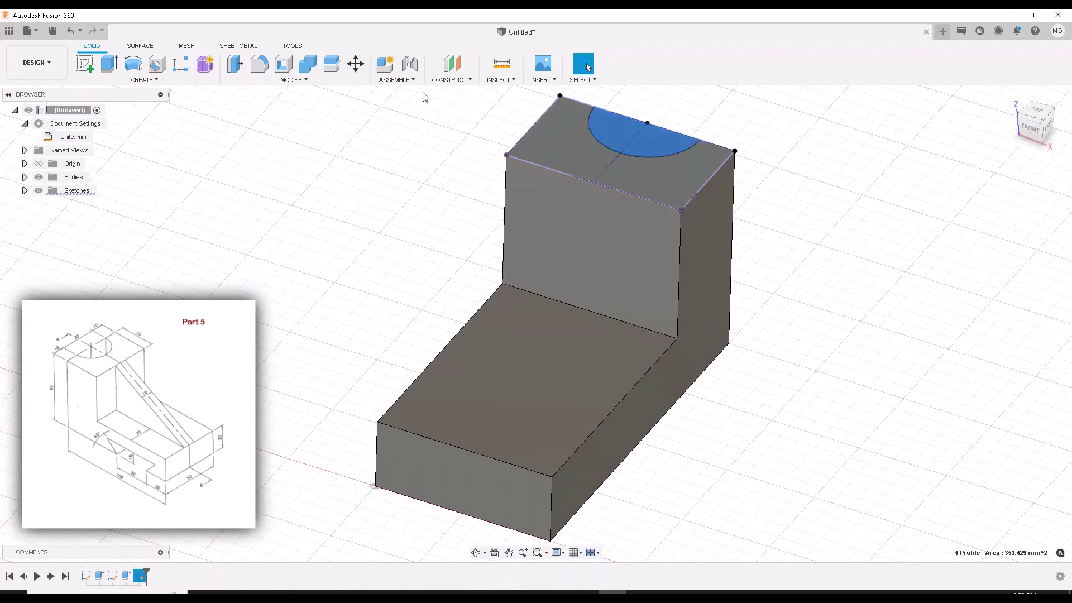
{"action": "left_click", "coordinate": [109, 63]}
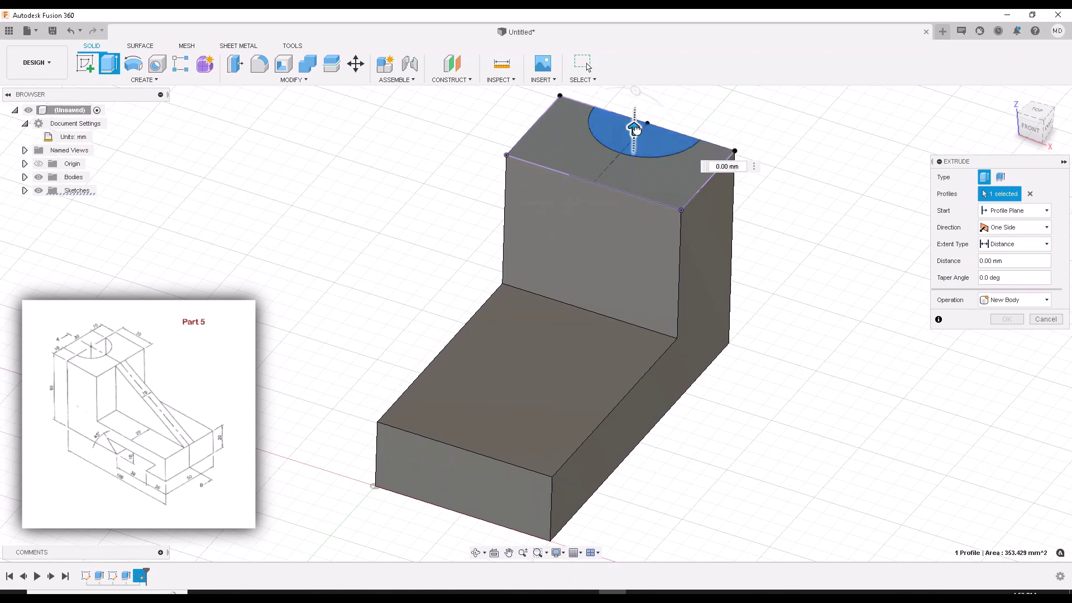
{"action": "left_click_drag", "start_coordinate": [634, 128], "coordinate": [660, 445]}
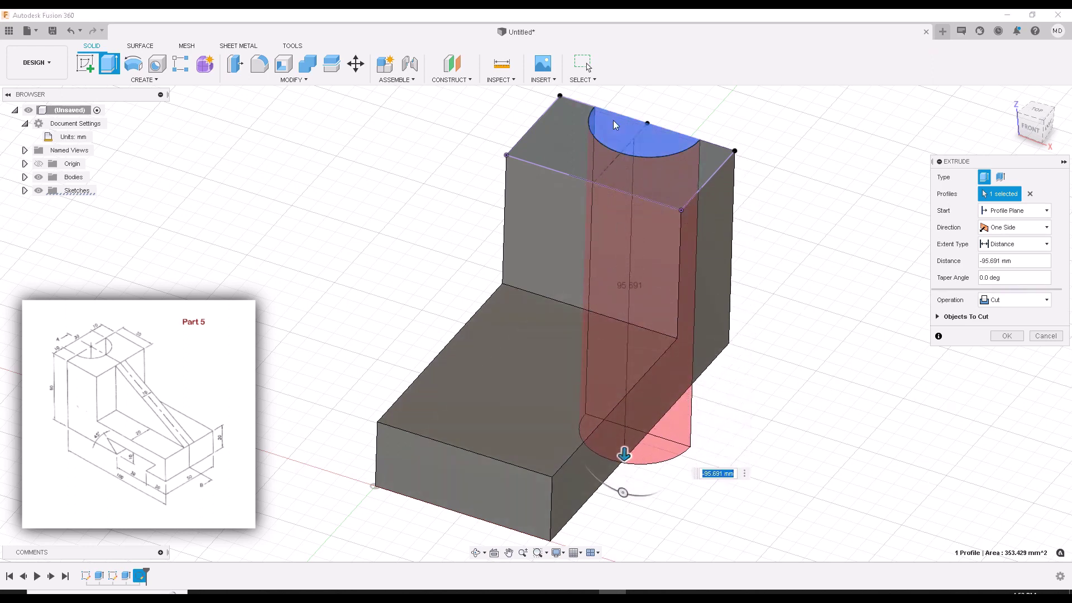
{"action": "left_click_drag", "start_coordinate": [624, 453], "coordinate": [634, 305]}
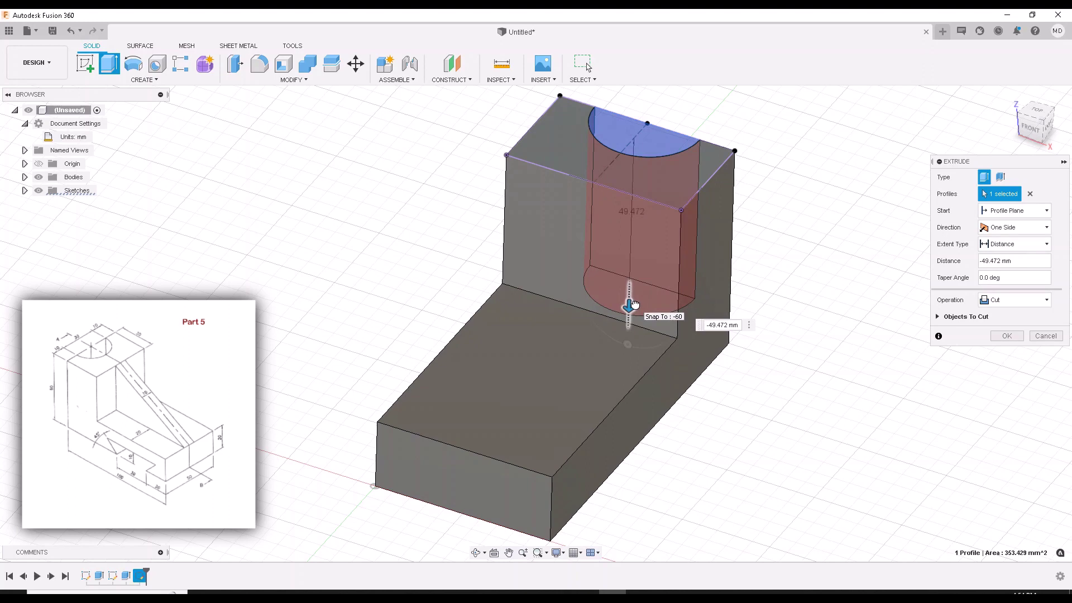
{"action": "left_click_drag", "start_coordinate": [635, 304], "coordinate": [631, 175]}
{"action": "middle_click_drag", "start_coordinate": [631, 175], "coordinate": [599, 338]}
{"action": "left_click_drag", "start_coordinate": [599, 338], "coordinate": [631, 214]}
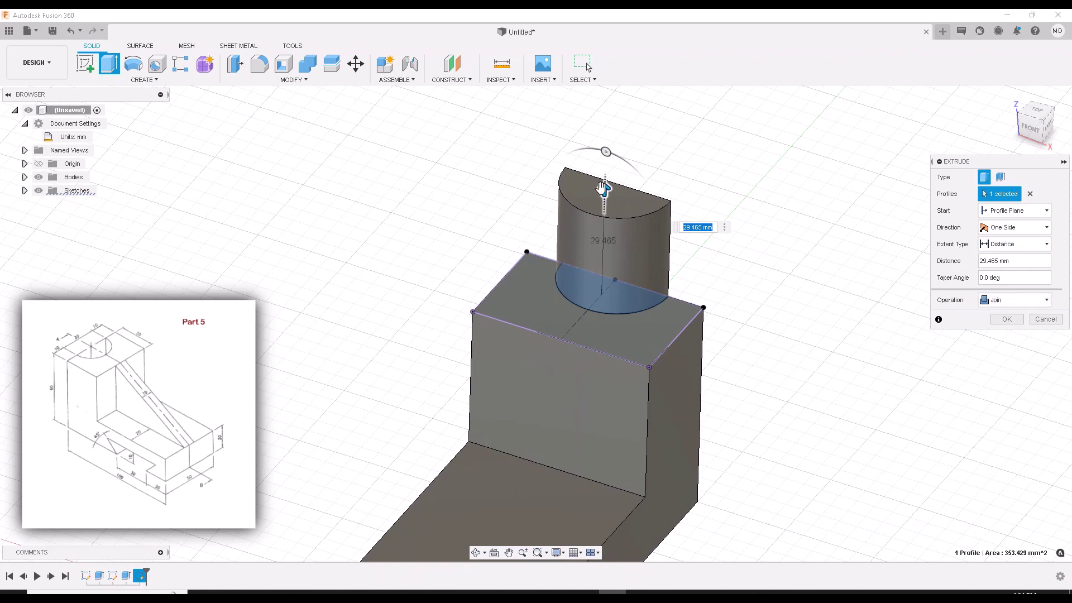
{"action": "middle_click_drag", "start_coordinate": [603, 185], "coordinate": [794, 180]}
{"action": "left_click_drag", "start_coordinate": [684, 105], "coordinate": [737, 497]}
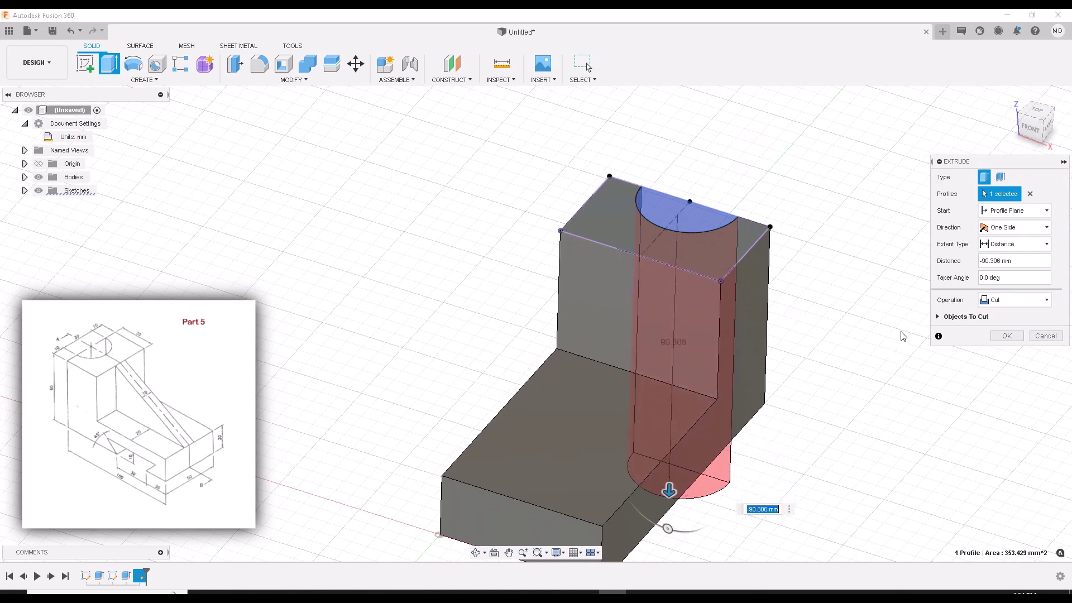
{"action": "left_click", "coordinate": [1006, 335]}
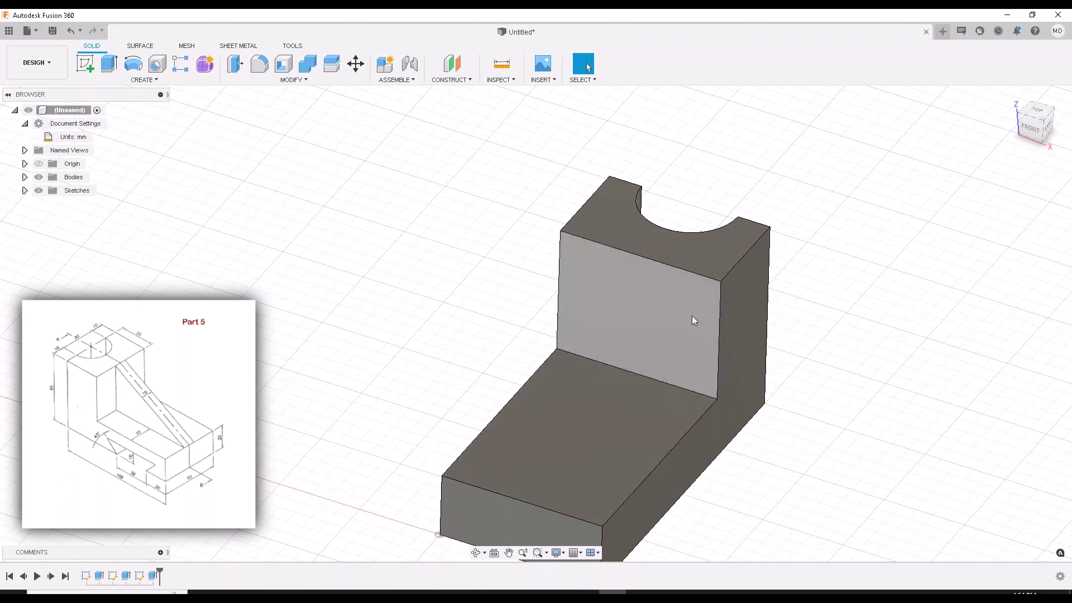
Step: Sketch a construction centreline on the base's upper face, from the midpoint of the upright's foot edge to the midpoint of the front edge
{"action": "middle_click_drag", "start_coordinate": [707, 330], "coordinate": [679, 351]}
{"action": "left_click_drag", "start_coordinate": [671, 325], "coordinate": [668, 355]}
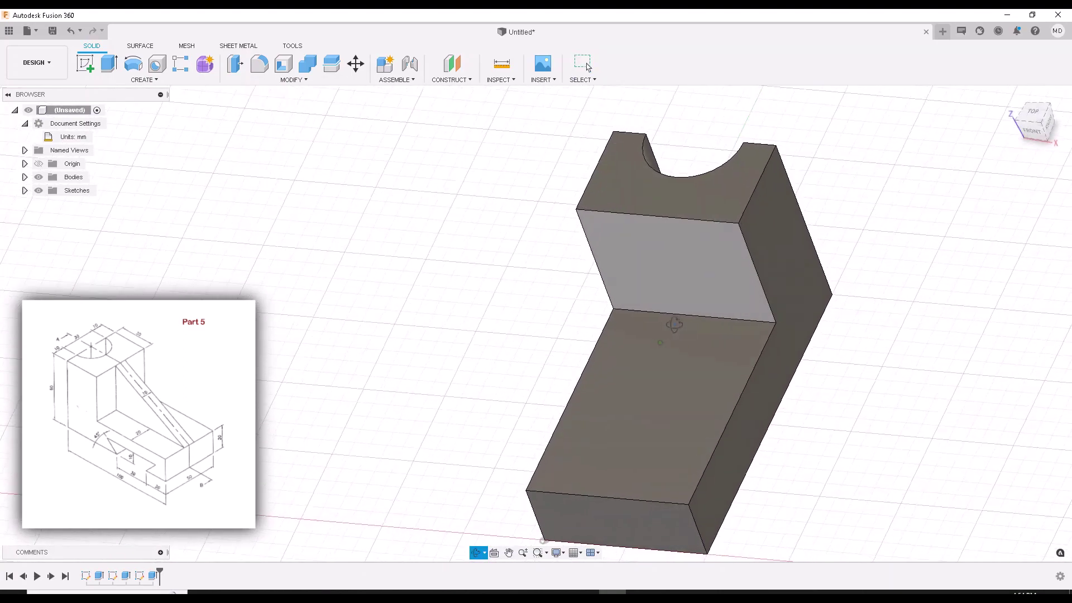
{"action": "key", "text": "Escape"}
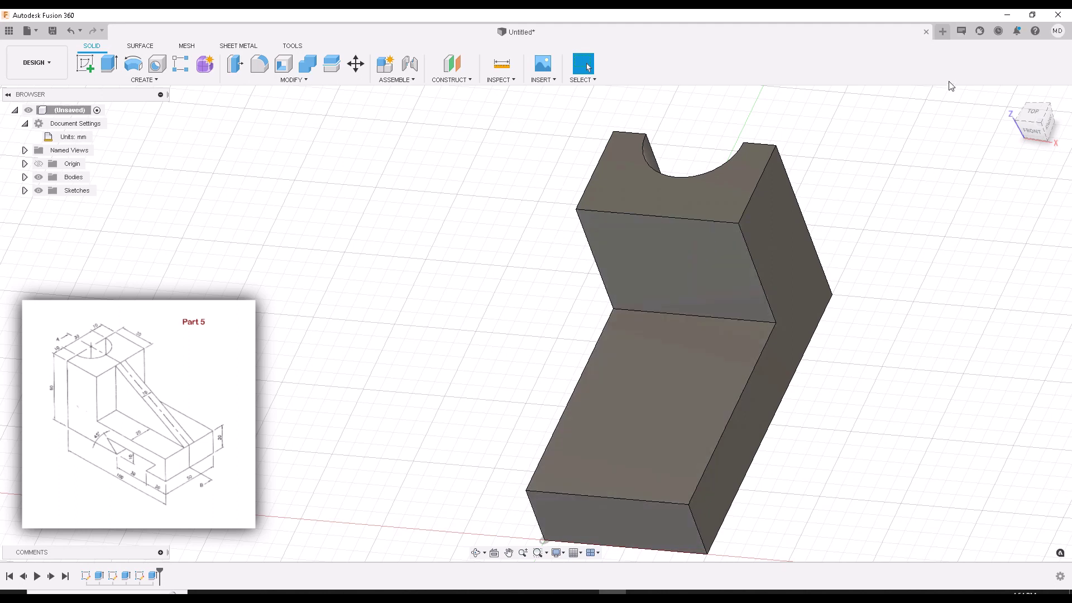
{"action": "left_click", "coordinate": [1033, 114]}
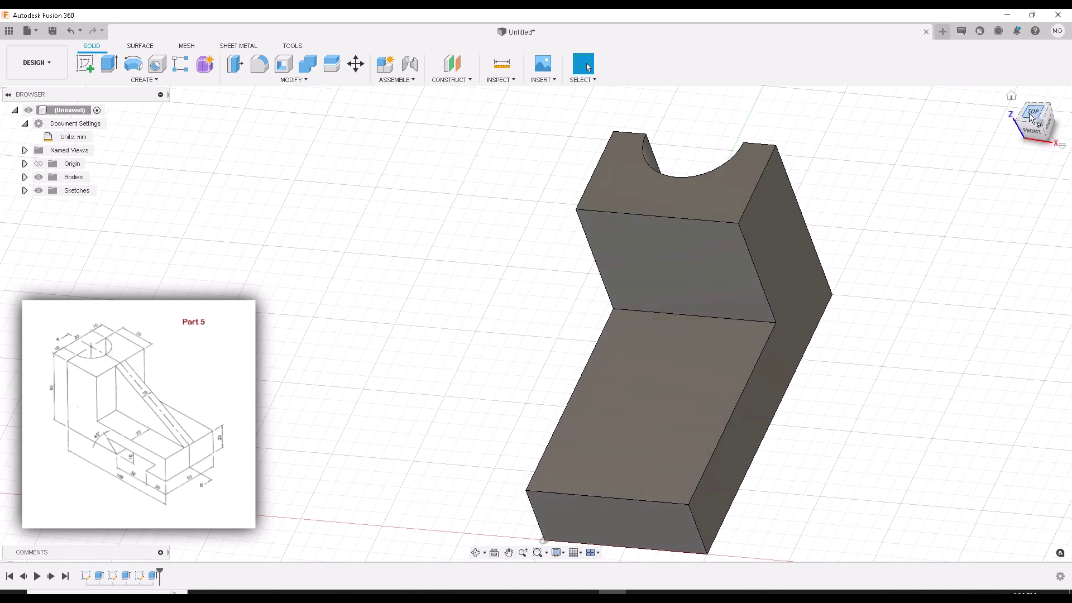
{"action": "left_click", "coordinate": [710, 329]}
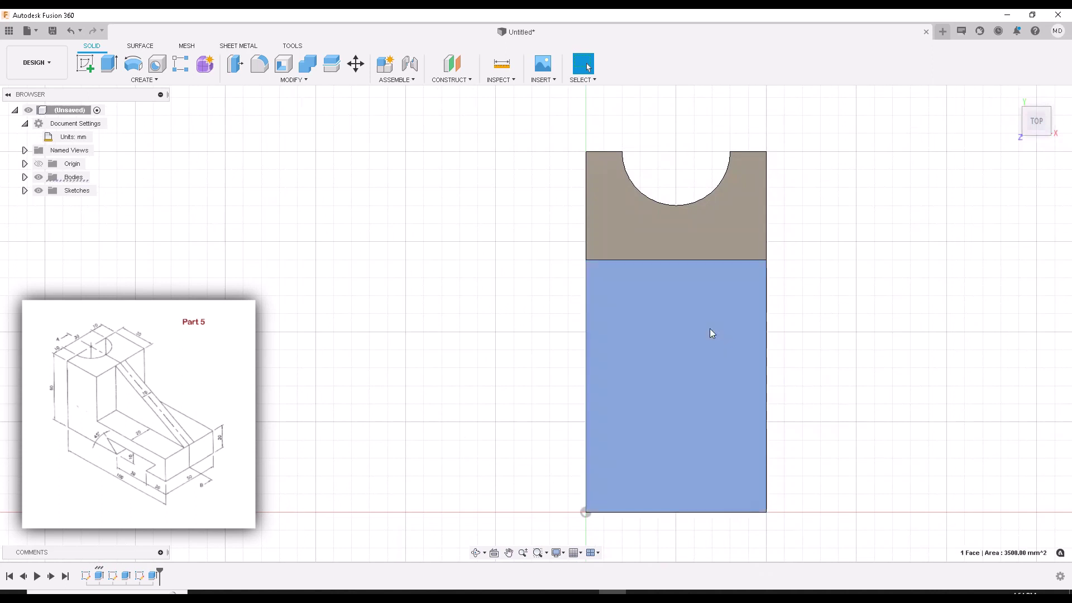
{"action": "left_click", "coordinate": [89, 64]}
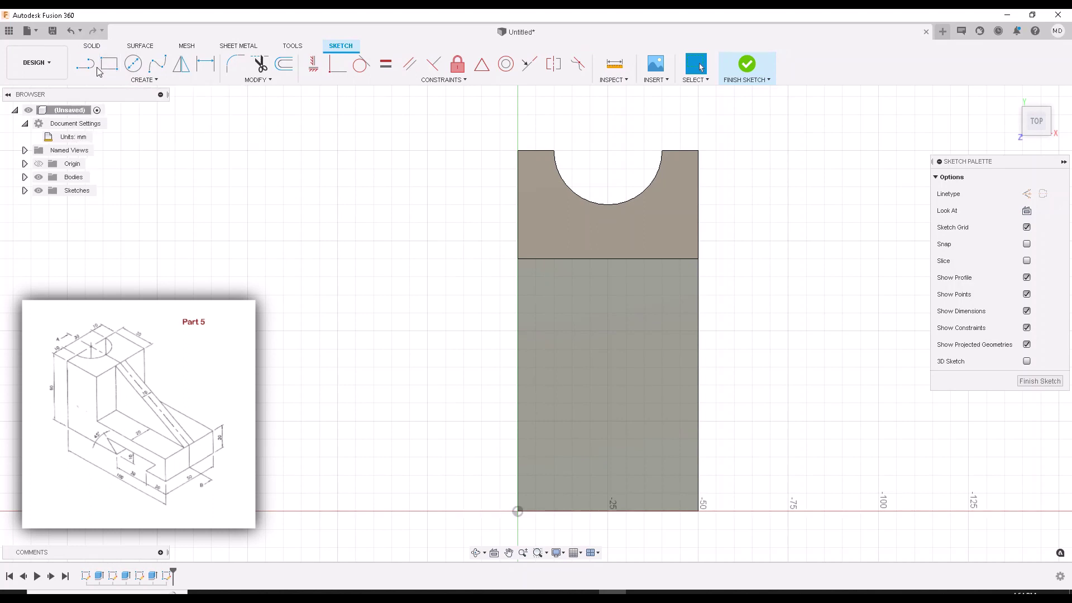
{"action": "left_click", "coordinate": [85, 65]}
{"action": "left_click", "coordinate": [1026, 194]}
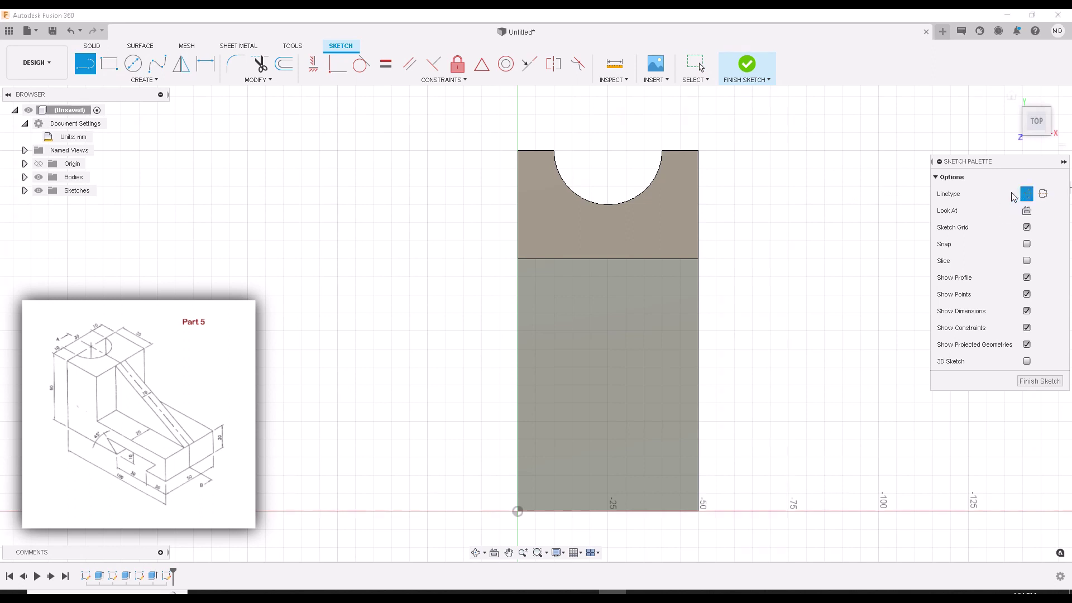
{"action": "left_click", "coordinate": [608, 259]}
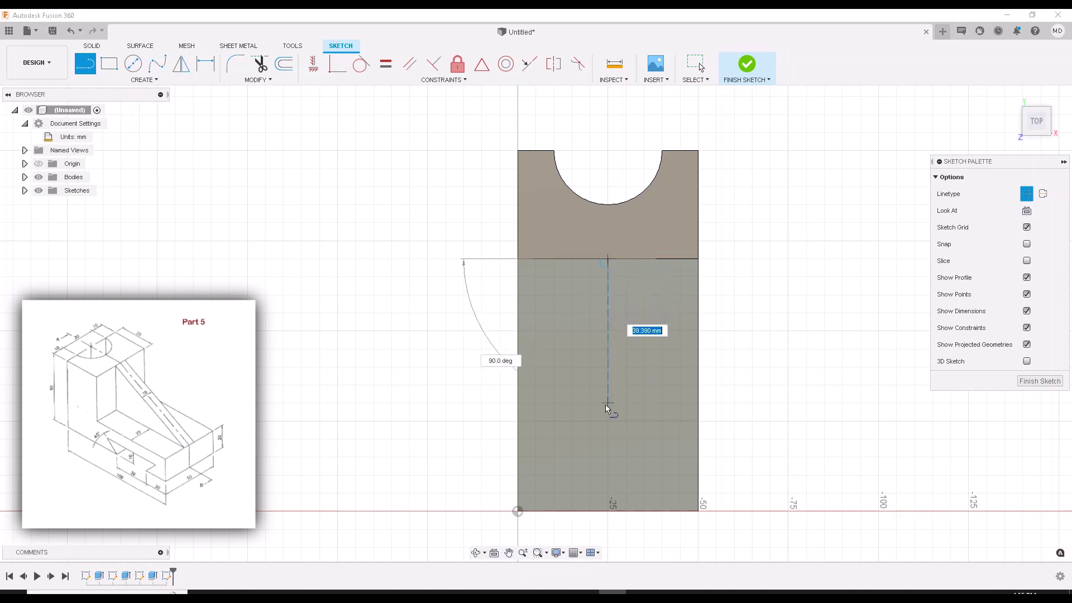
{"action": "left_click", "coordinate": [609, 512]}
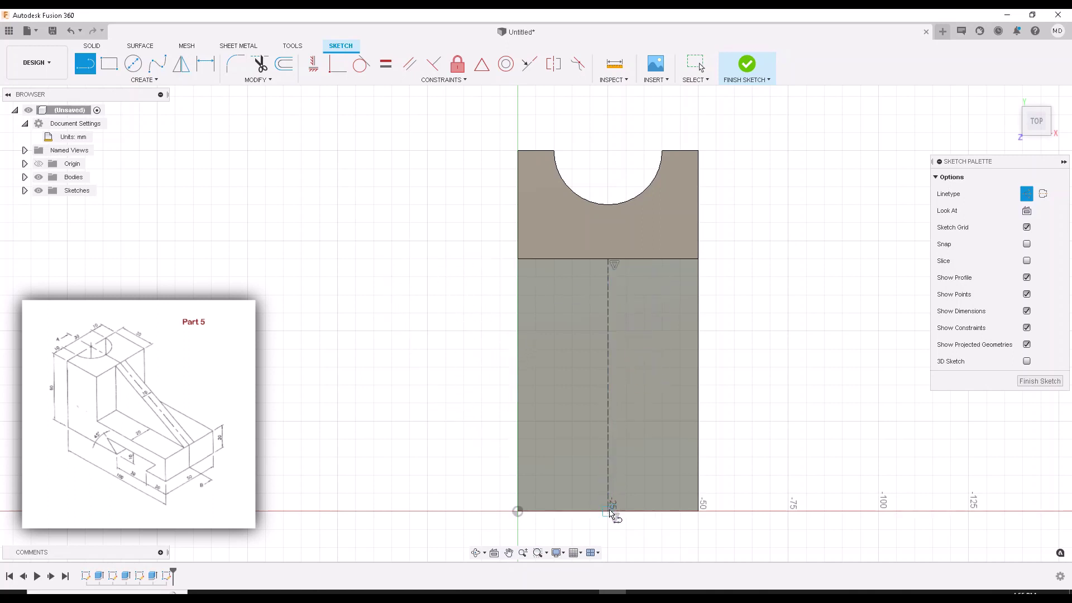
Step: Draw a 5 mm construction line from the centreline's back end along the upright's foot edge, towards the right side
{"action": "left_click", "coordinate": [608, 262]}
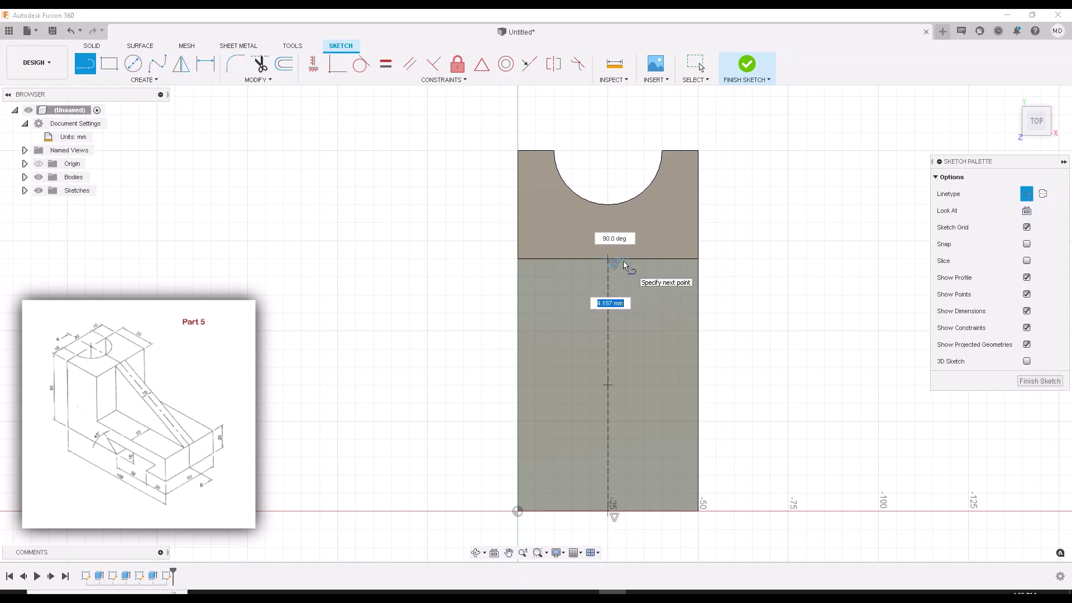
{"action": "type", "text": "5"}
{"action": "key", "text": "Return"}
{"action": "key", "text": "Escape"}
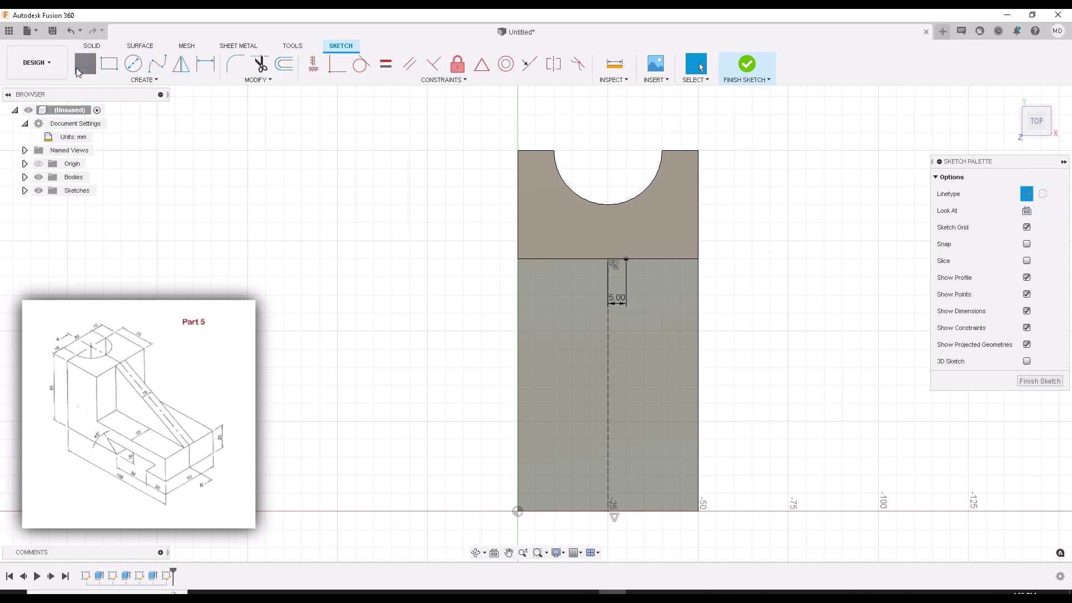
Step: Draw a construction line from the right end of the 5 mm segment straight to the base's front edge
{"action": "left_click", "coordinate": [77, 68]}
{"action": "left_click", "coordinate": [626, 259]}
{"action": "left_click", "coordinate": [629, 511]}
Step: Draw a second 5 mm construction line from the centreline's back end along the upright's foot edge, towards the left side
{"action": "left_click", "coordinate": [608, 260]}
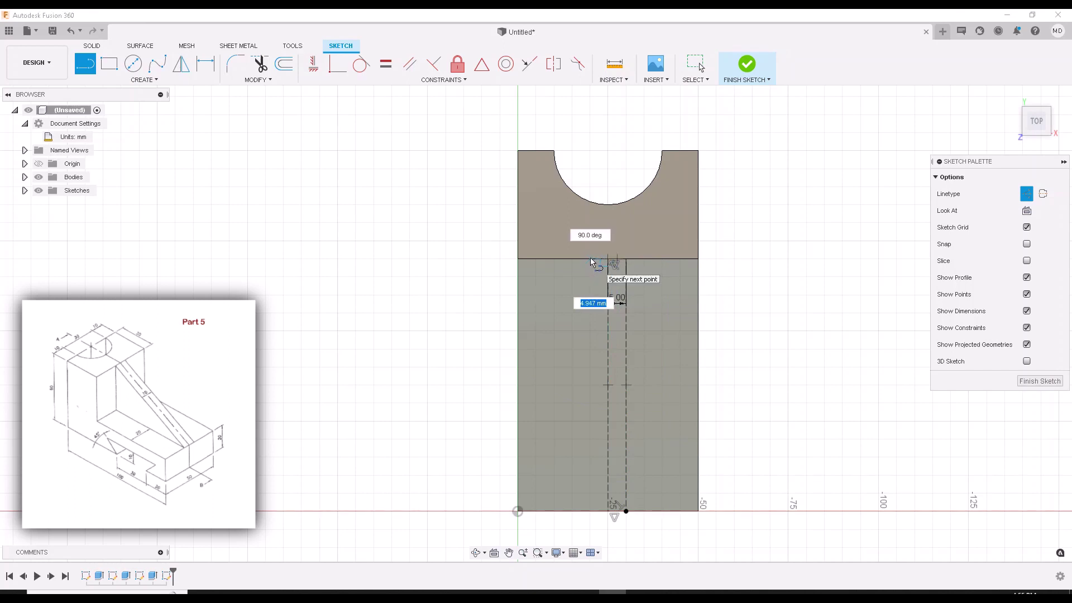
{"action": "type", "text": "5"}
{"action": "key", "text": "Return"}
{"action": "key", "text": "Escape"}
Step: Draw a construction line from the left end of the second 5 mm segment straight to the base's front edge
{"action": "left_click", "coordinate": [85, 63]}
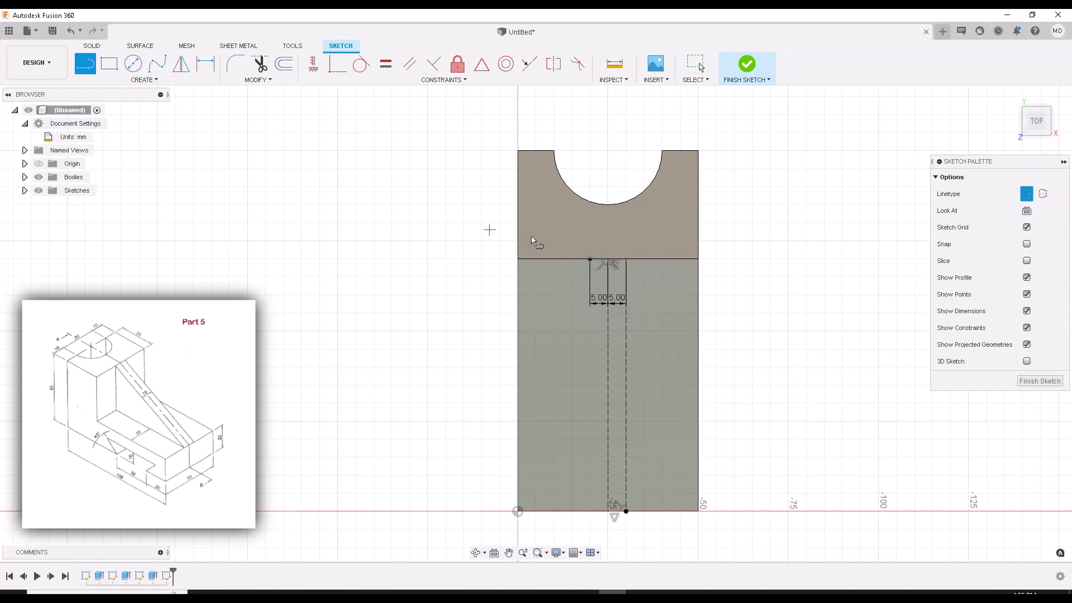
{"action": "left_click", "coordinate": [584, 261]}
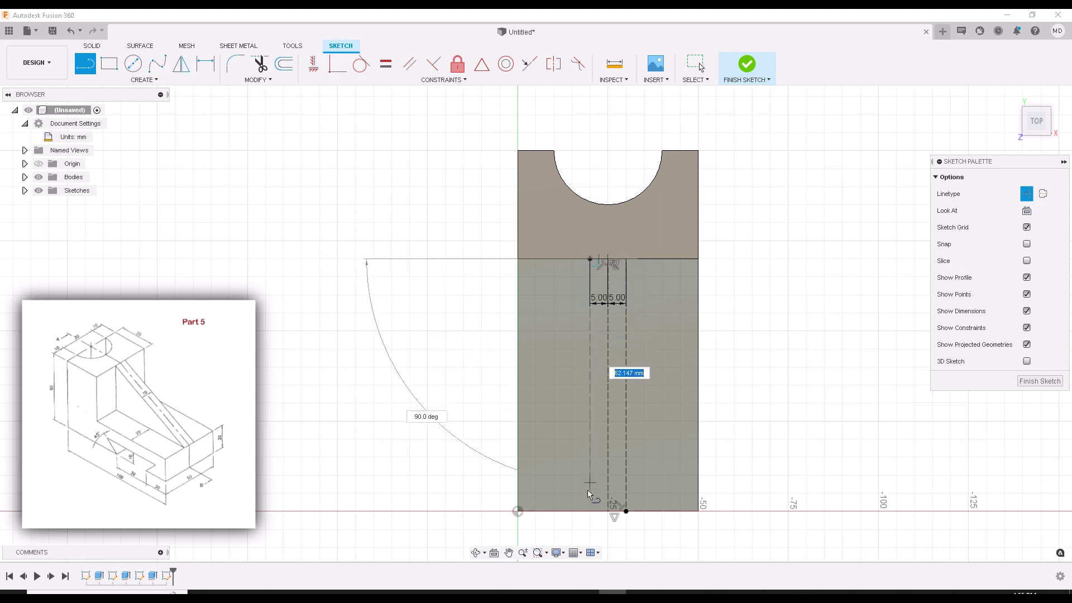
{"action": "double_click", "coordinate": [591, 512]}
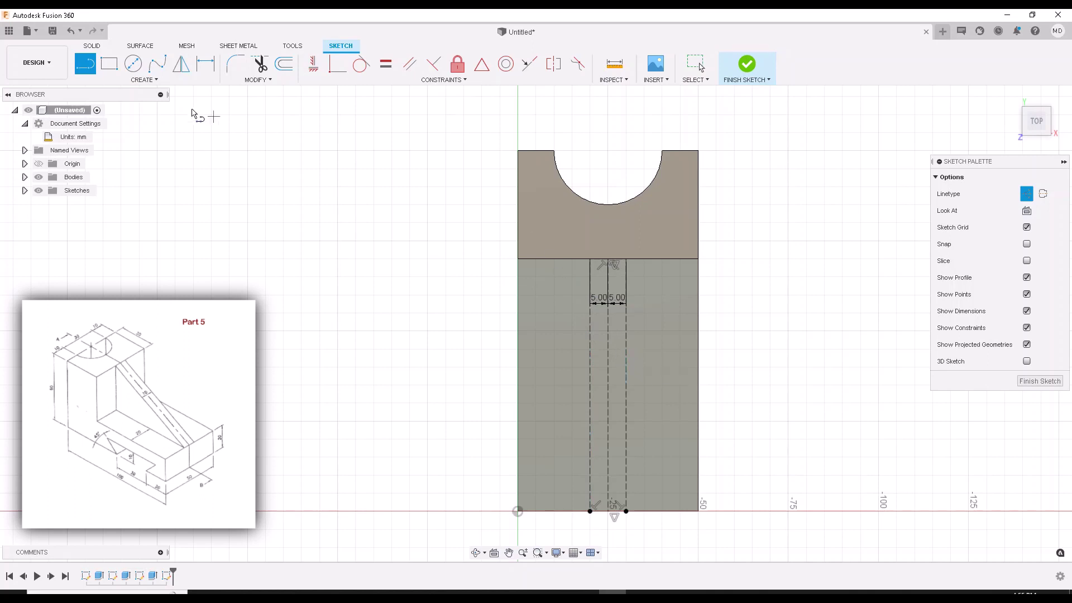
Step: Trim away the two long construction lines on either side of the centreline
{"action": "left_click", "coordinate": [260, 64]}
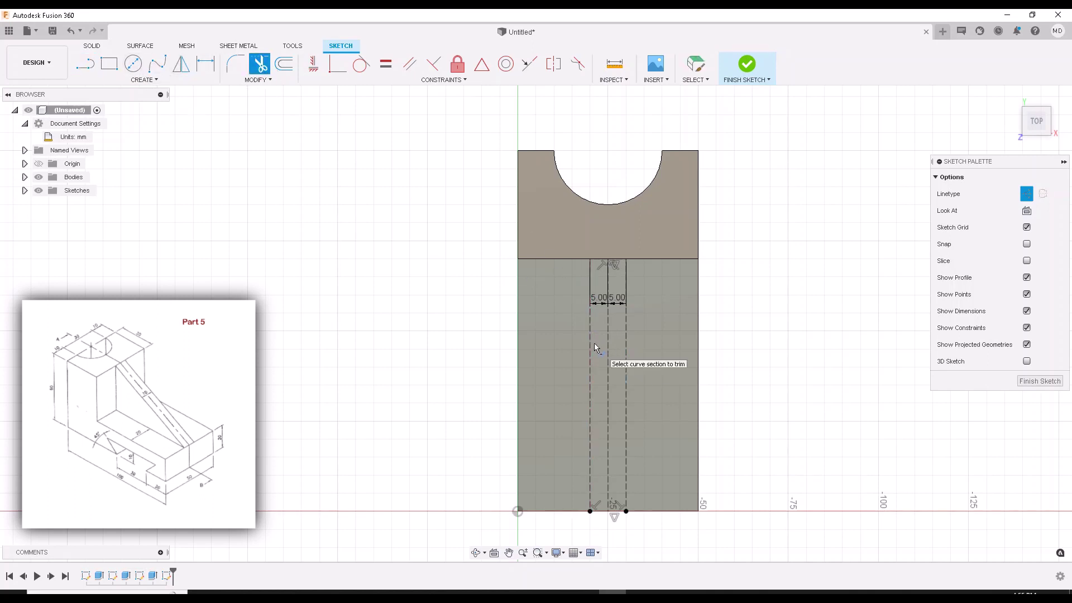
{"action": "left_click", "coordinate": [592, 345]}
{"action": "left_click", "coordinate": [626, 342]}
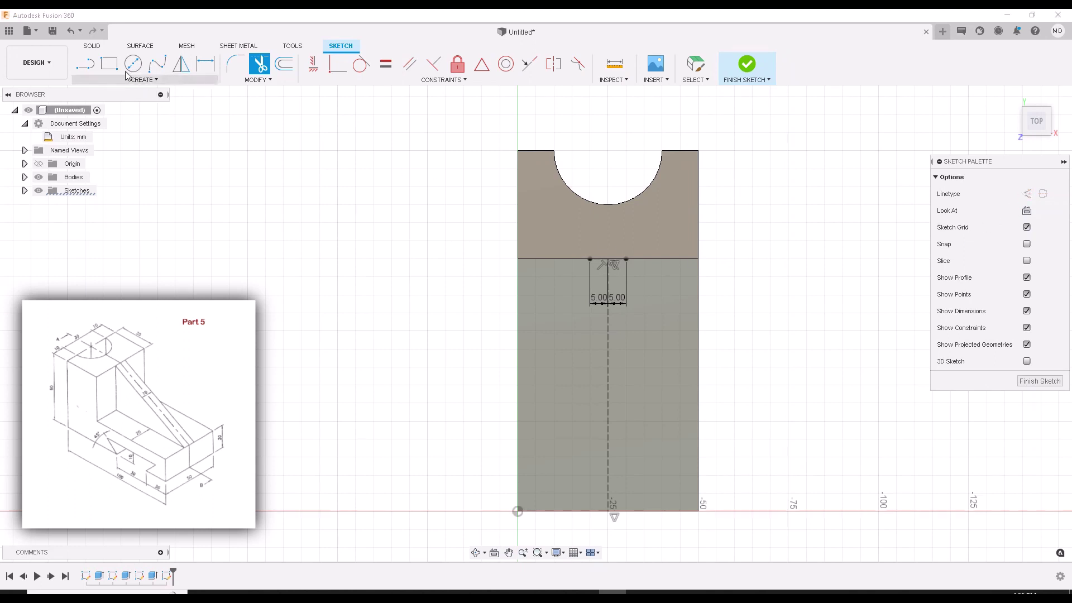
Step: Draw solid lines from the outer ends of both 5 mm segments to the base's front edge, and finish the sketch
{"action": "left_click", "coordinate": [85, 63]}
{"action": "left_click", "coordinate": [590, 259]}
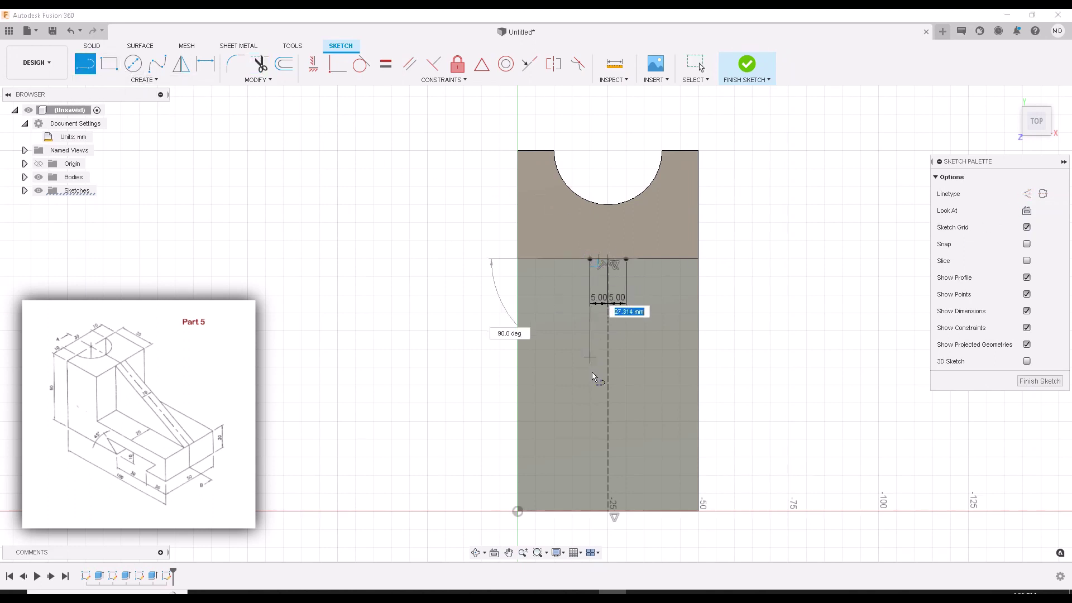
{"action": "double_click", "coordinate": [592, 513]}
{"action": "left_click", "coordinate": [626, 258]}
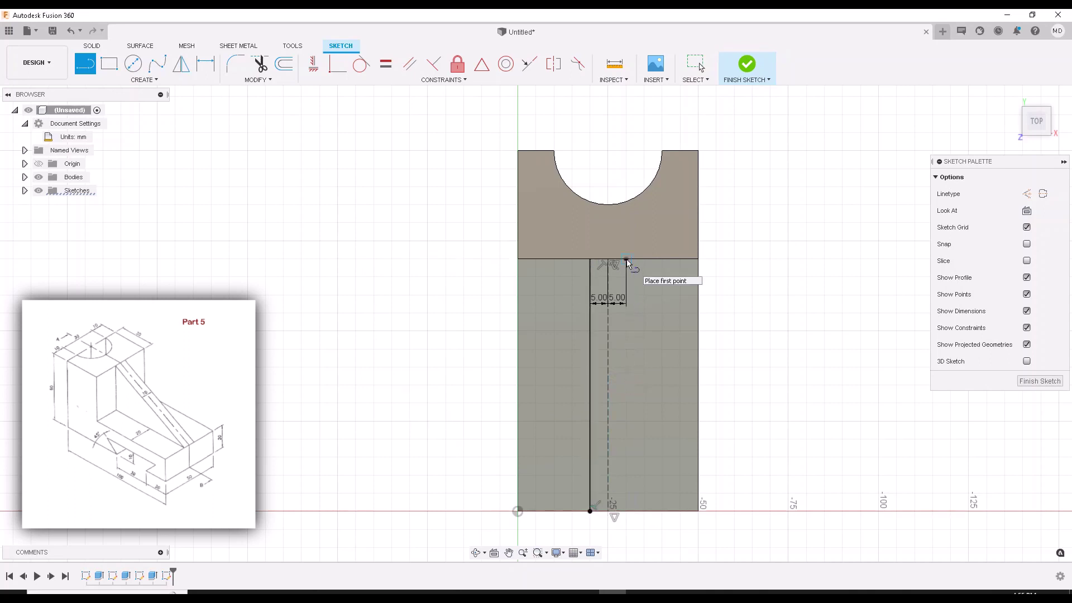
{"action": "left_click", "coordinate": [626, 512]}
{"action": "left_click", "coordinate": [626, 512]}
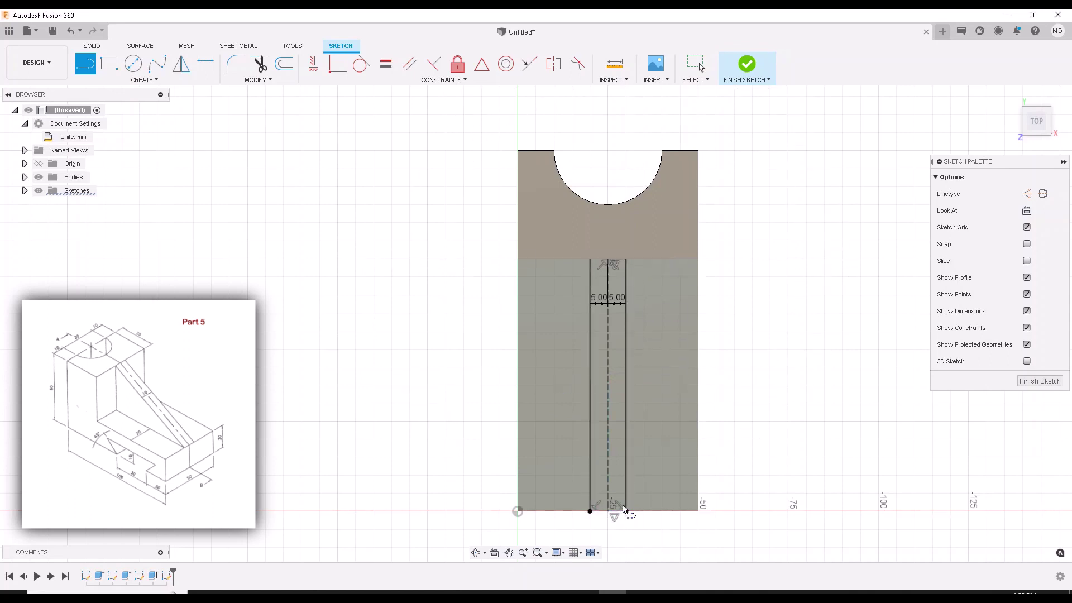
{"action": "key", "text": "Escape"}
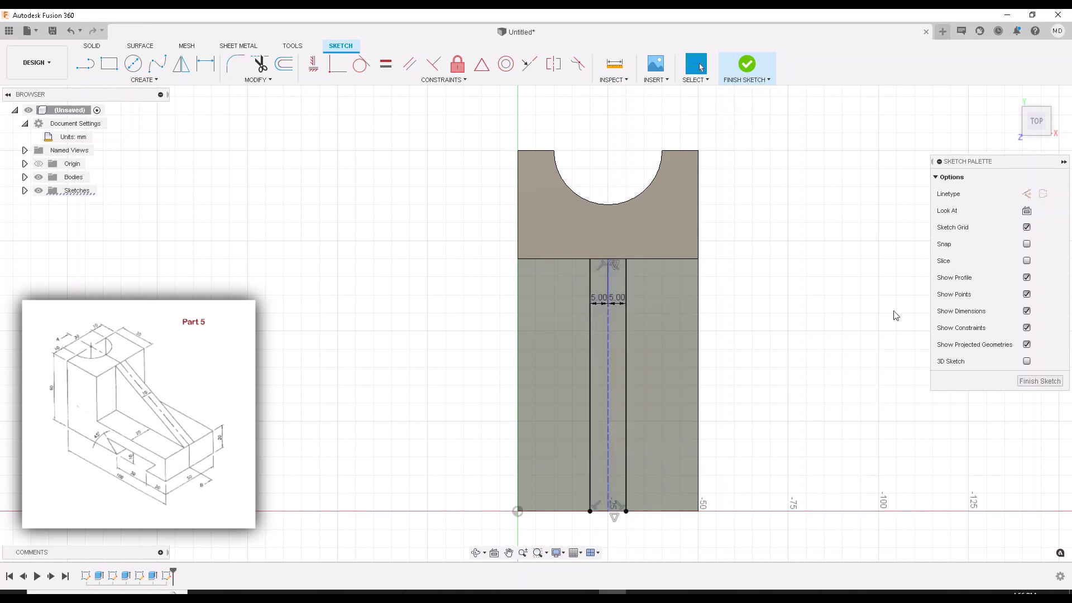
{"action": "left_click", "coordinate": [1028, 382]}
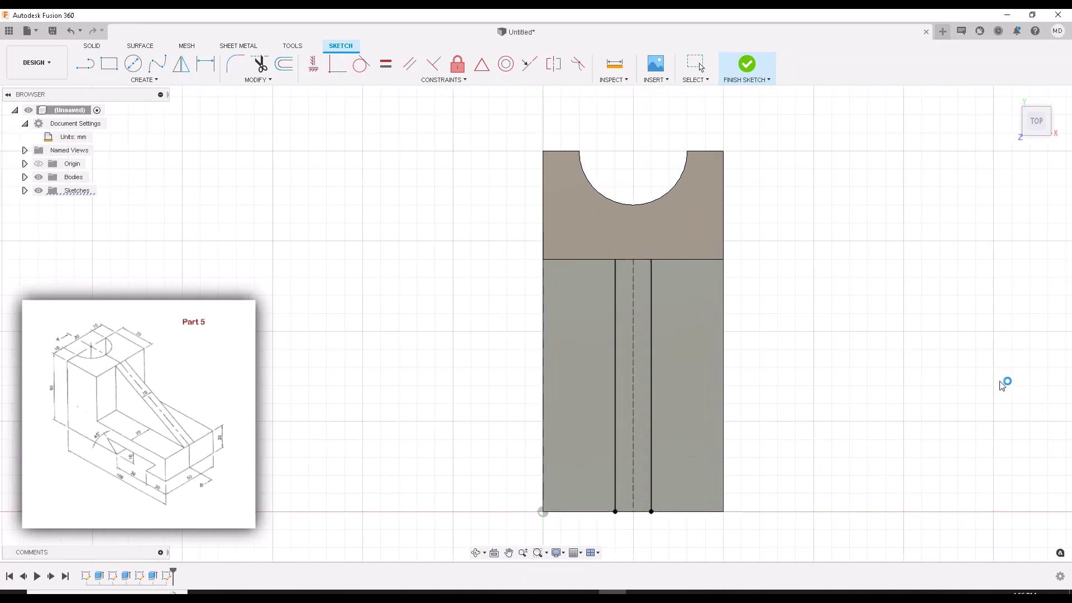
Step: Extrude the 10 mm wide central strip 40 mm up to the top of the upright block as a new body
{"action": "middle_click_drag", "start_coordinate": [778, 398], "coordinate": [715, 358], "text": "shift"}
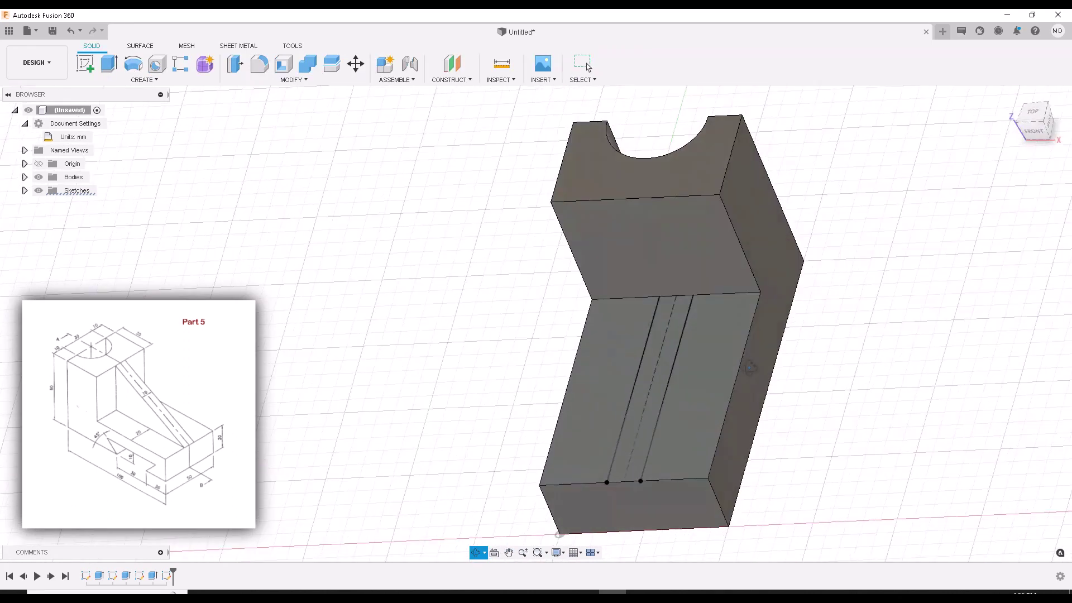
{"action": "left_click", "coordinate": [668, 346]}
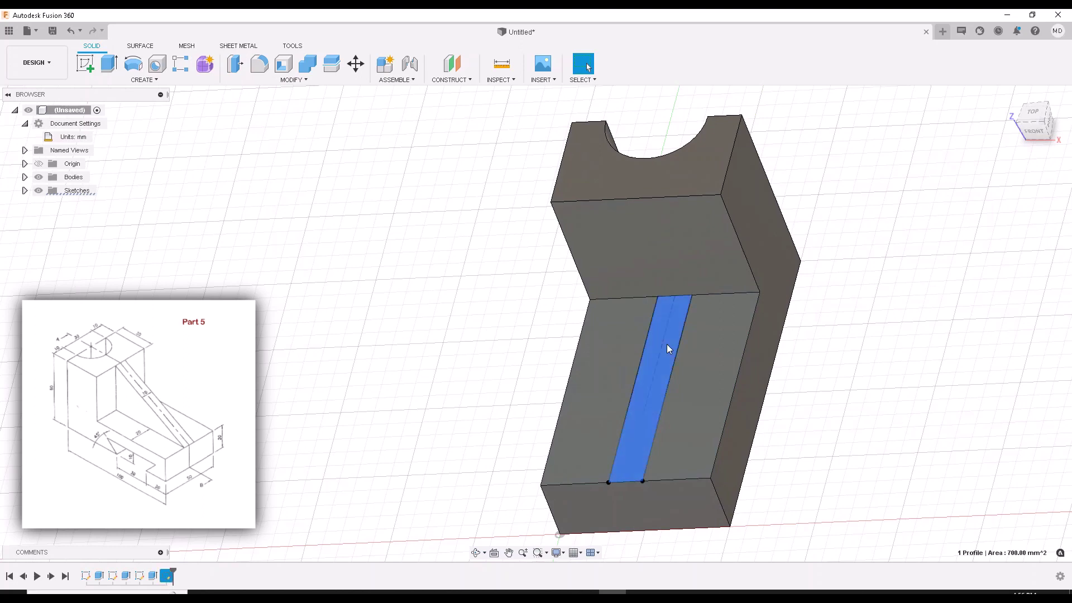
{"action": "left_click", "coordinate": [107, 64]}
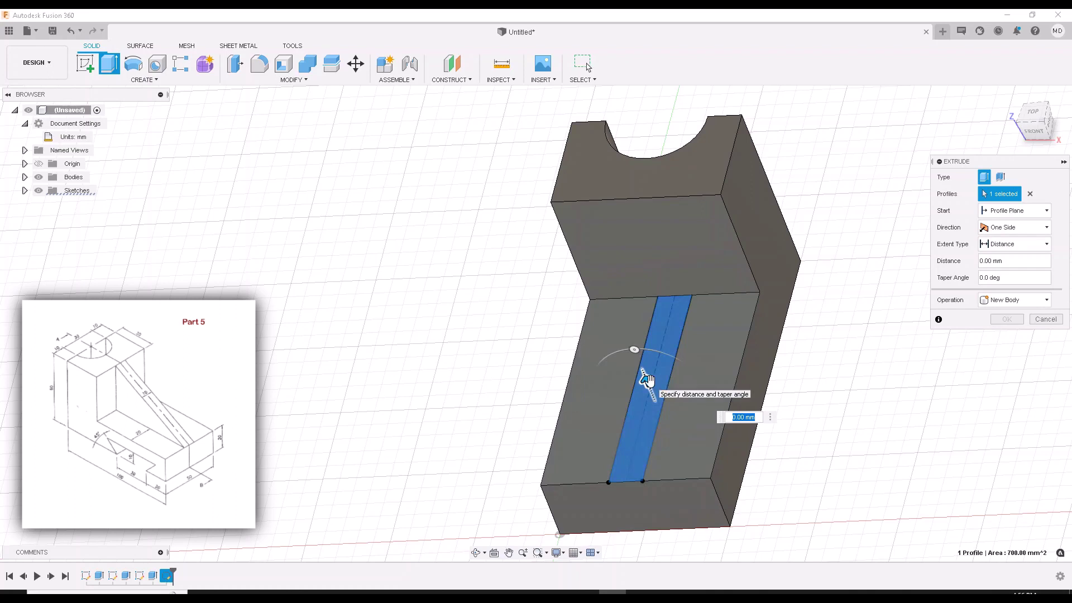
{"action": "left_click_drag", "start_coordinate": [648, 381], "coordinate": [619, 310]}
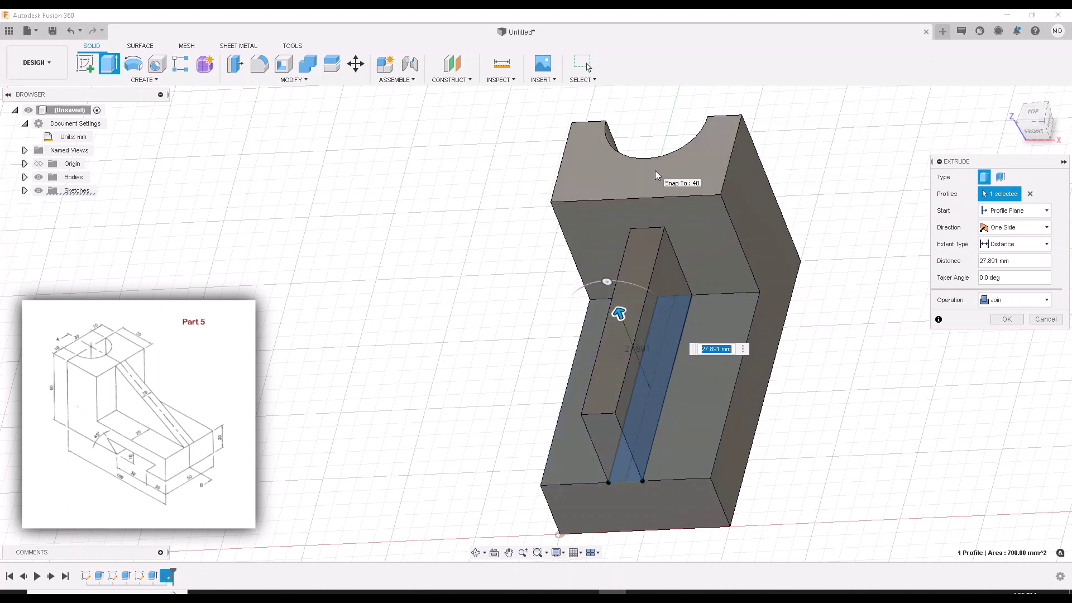
{"action": "left_click", "coordinate": [981, 301]}
{"action": "left_click", "coordinate": [1003, 340]}
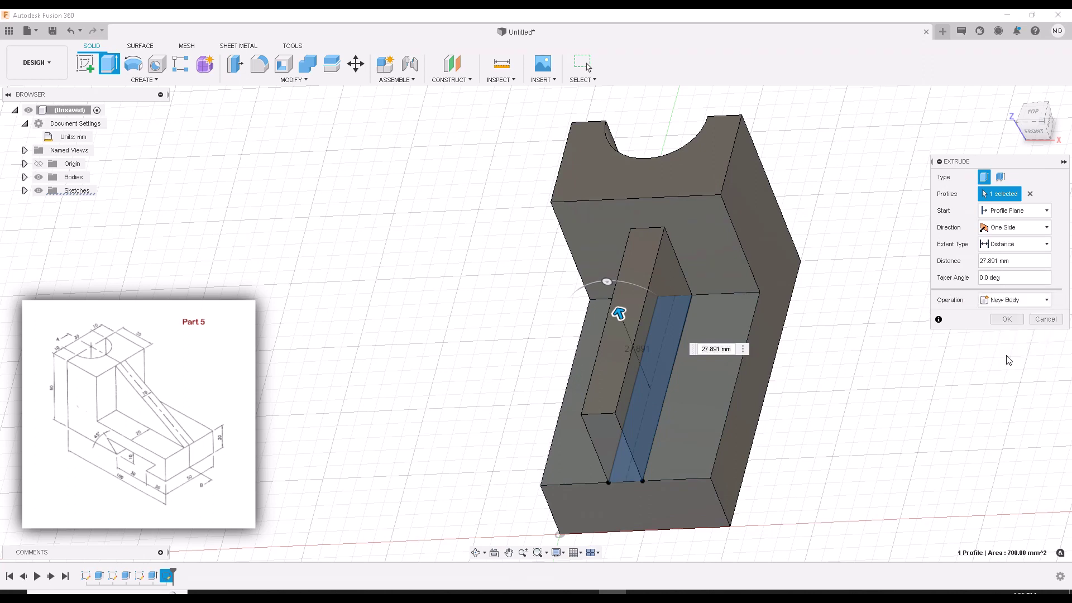
{"action": "left_click", "coordinate": [651, 177]}
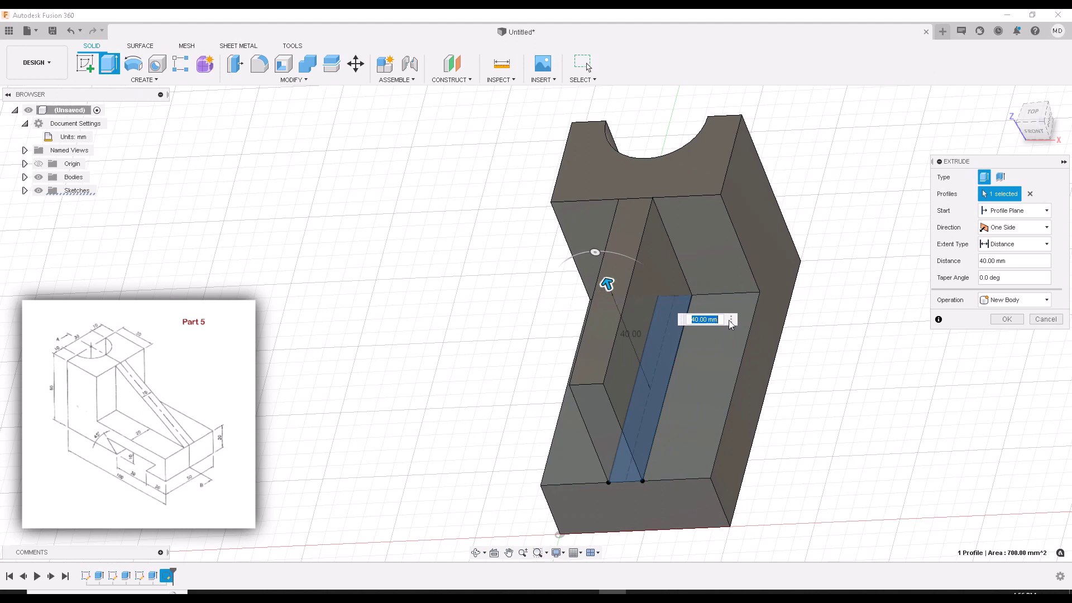
{"action": "left_click", "coordinate": [1006, 320]}
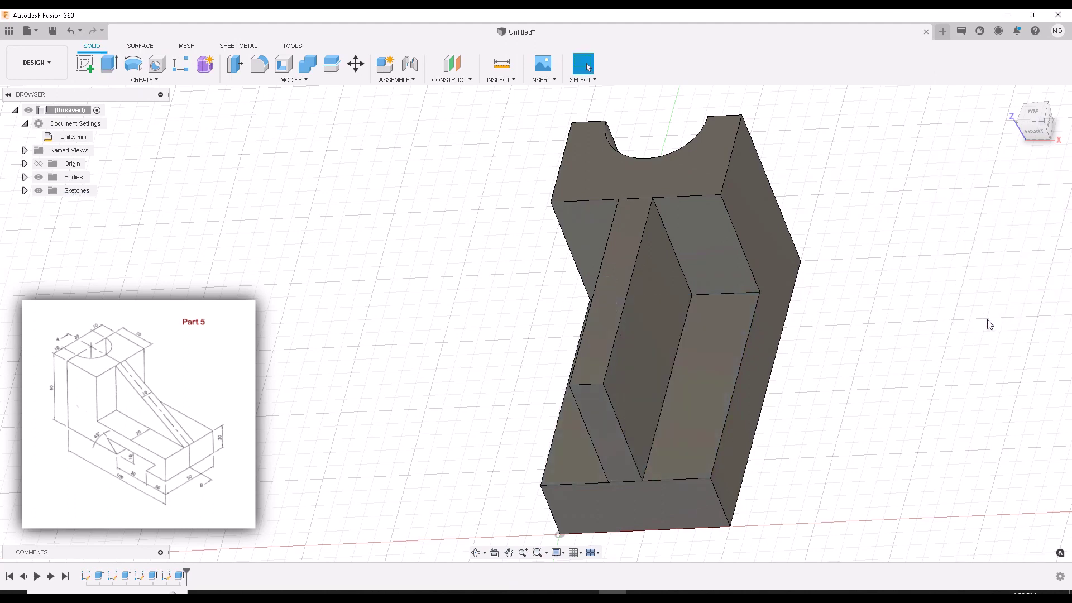
Step: Sketch a diagonal line on the rib's side face from its top corner at the upright block to its lower front corner, and finish the sketch
{"action": "middle_click_drag", "start_coordinate": [819, 363], "coordinate": [787, 376], "text": "shift"}
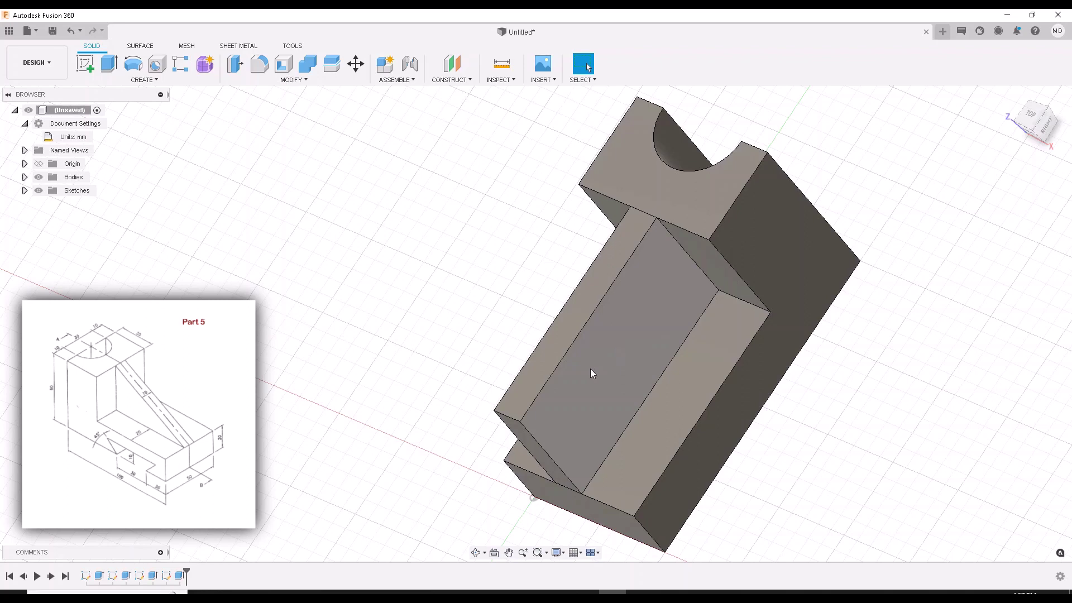
{"action": "middle_click_drag", "start_coordinate": [623, 354], "coordinate": [675, 346], "text": "shift"}
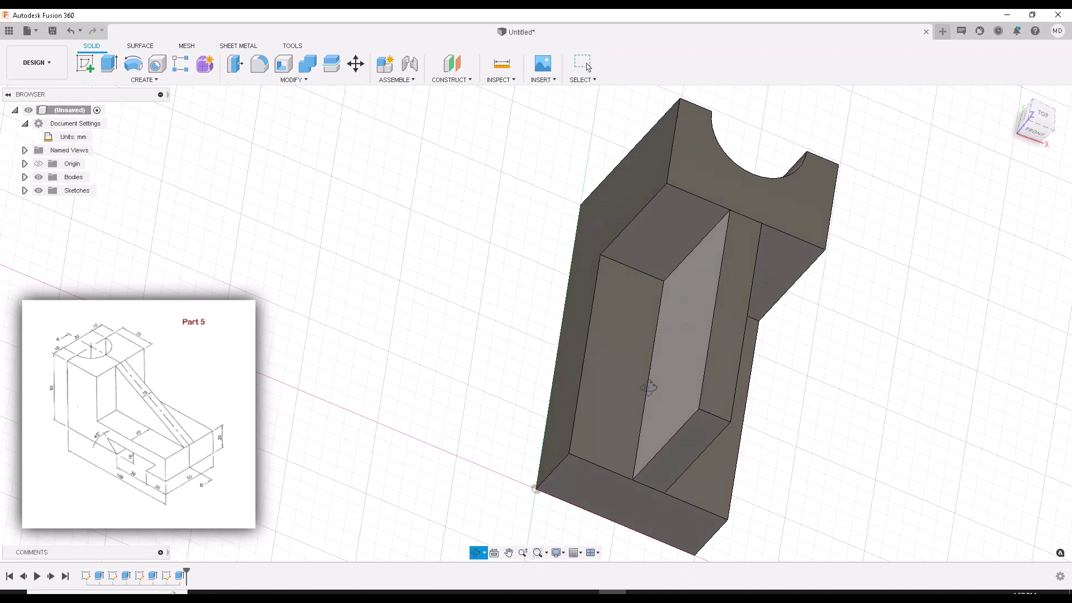
{"action": "middle_click_drag", "start_coordinate": [649, 387], "coordinate": [652, 324], "text": "shift"}
{"action": "left_click", "coordinate": [653, 322]}
{"action": "left_click", "coordinate": [83, 62]}
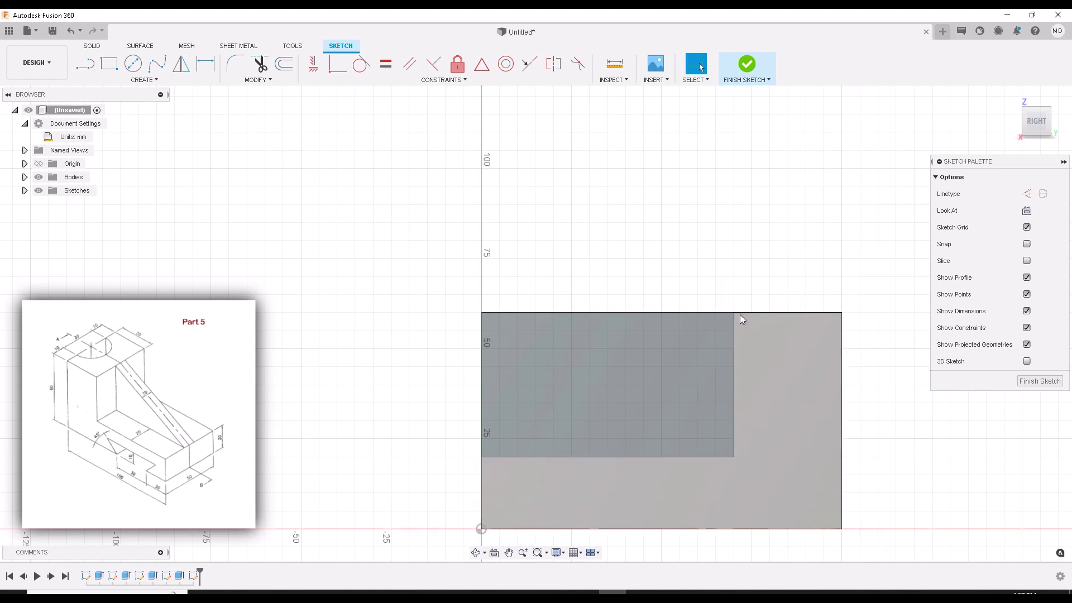
{"action": "left_click", "coordinate": [85, 64]}
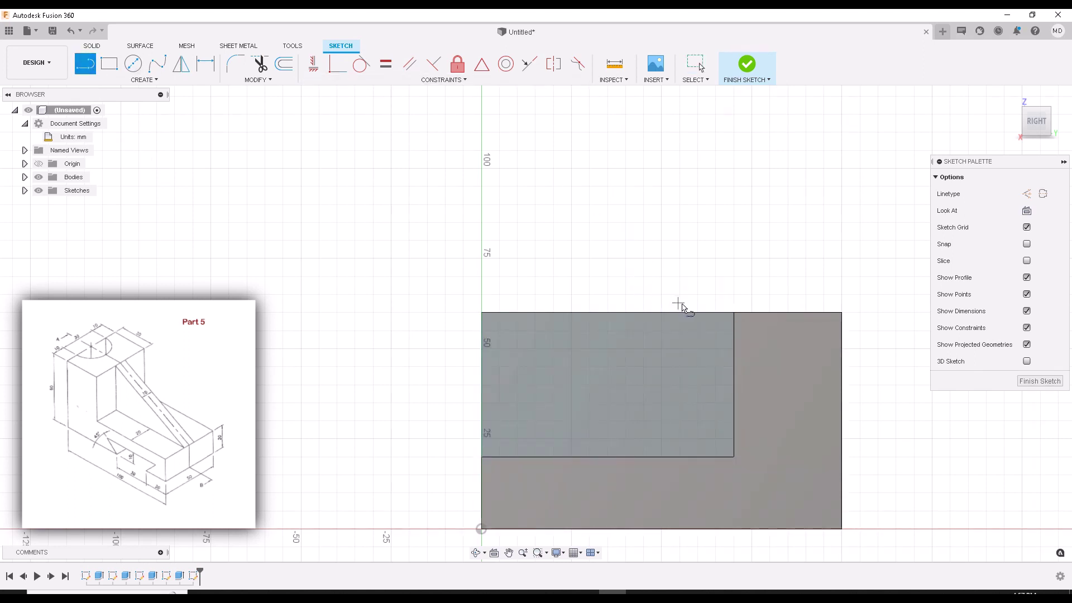
{"action": "left_click", "coordinate": [733, 313]}
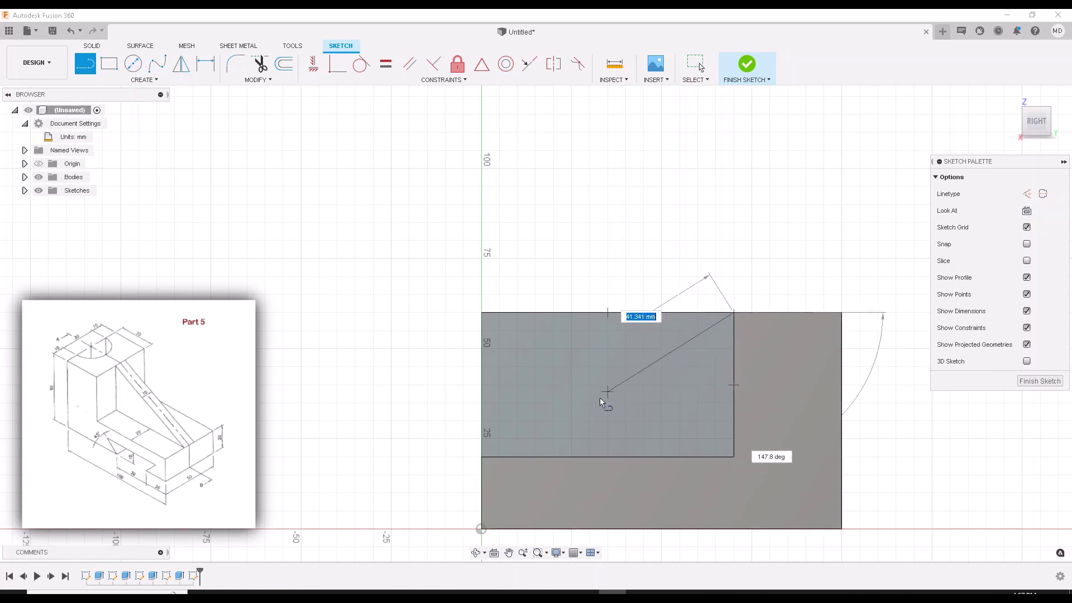
{"action": "double_click", "coordinate": [482, 457]}
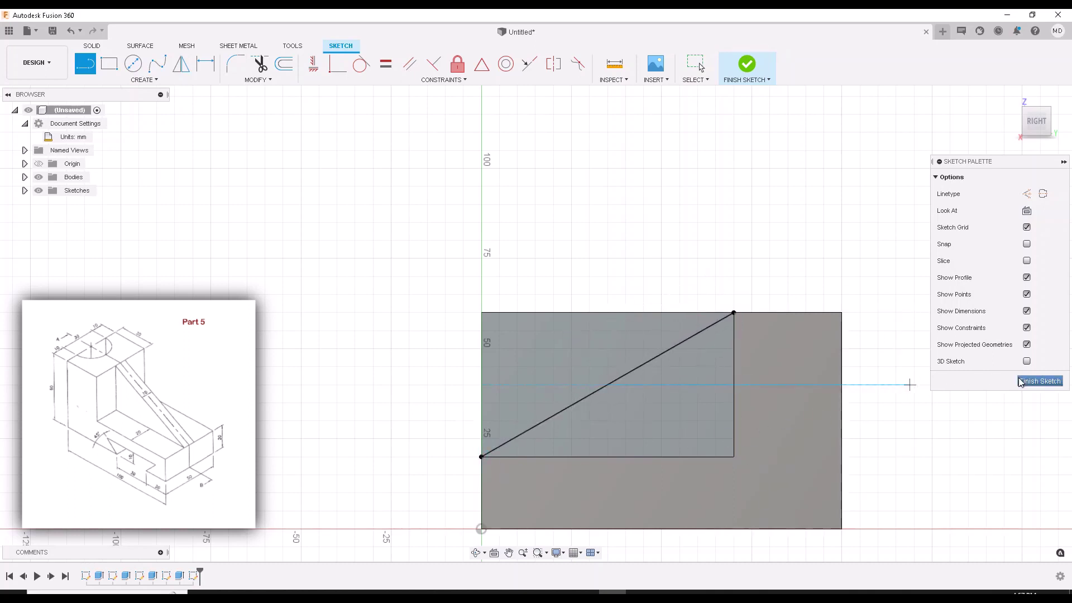
{"action": "key", "text": "Escape"}
{"action": "left_click", "coordinate": [652, 384]}
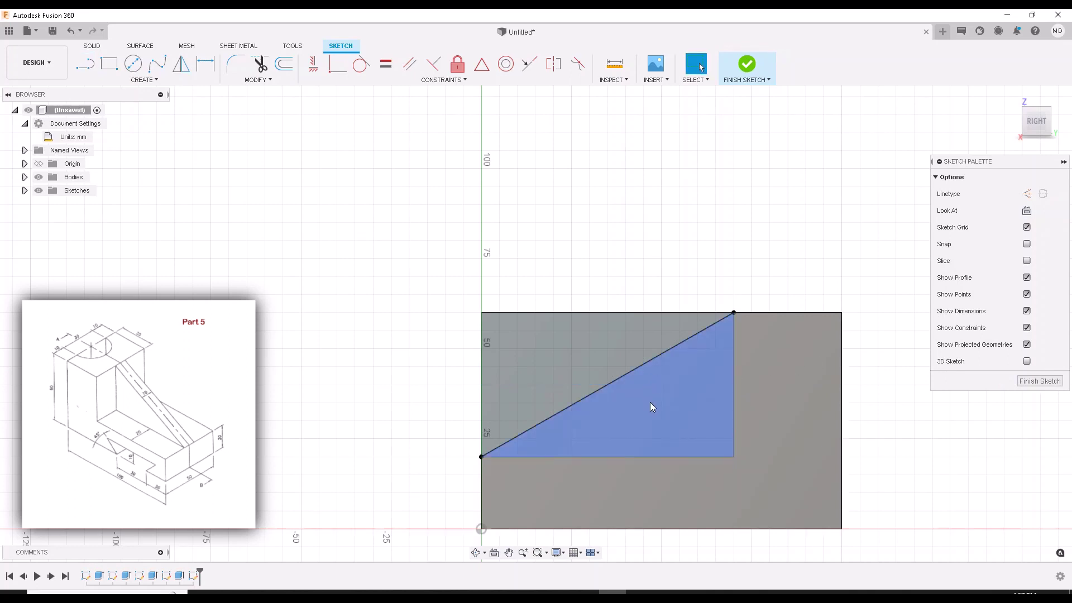
{"action": "left_click", "coordinate": [545, 383]}
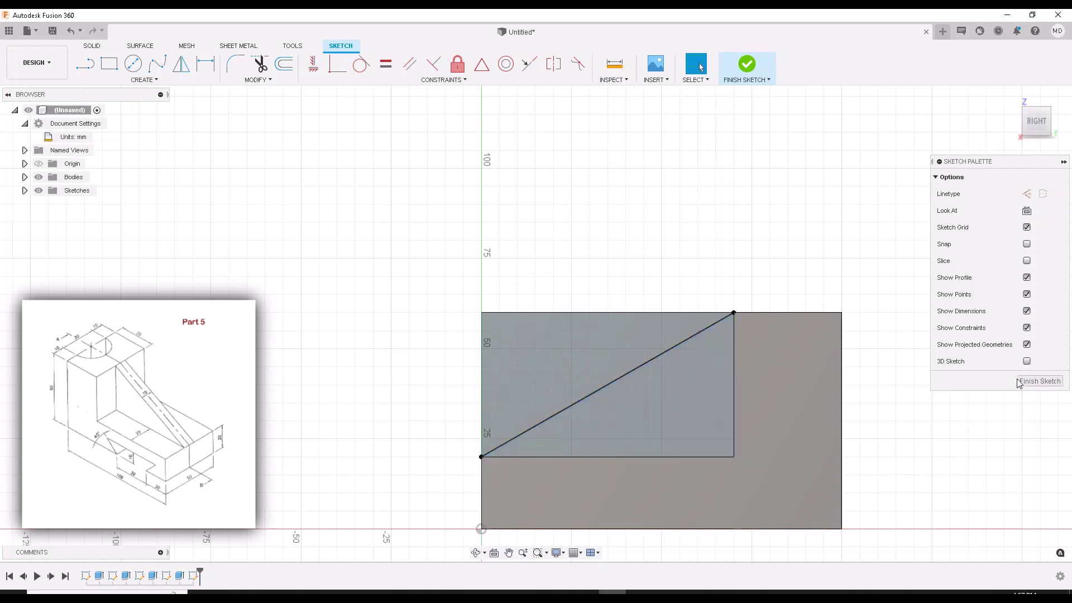
{"action": "left_click", "coordinate": [1043, 382]}
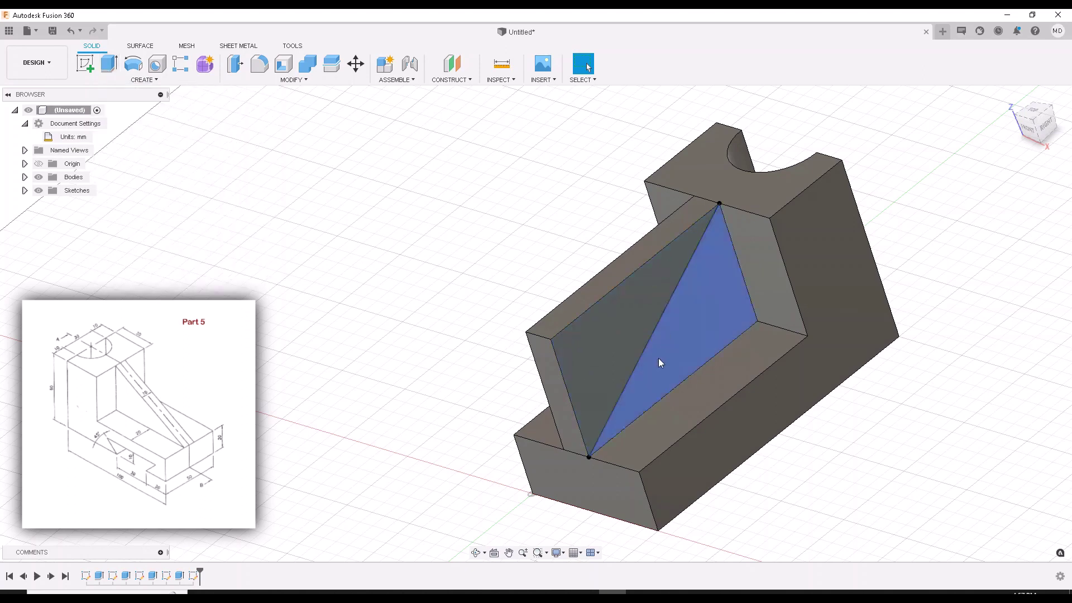
Step: Cut away the upper triangle of the rib by extruding its profile about 14 mm through the rib
{"action": "left_click", "coordinate": [650, 303]}
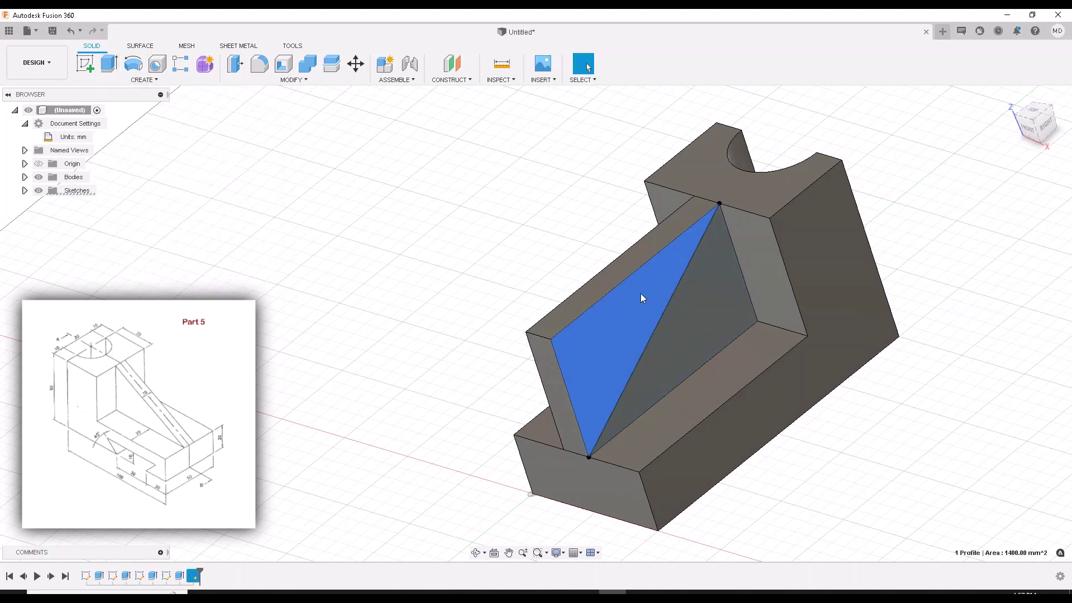
{"action": "left_click", "coordinate": [109, 63]}
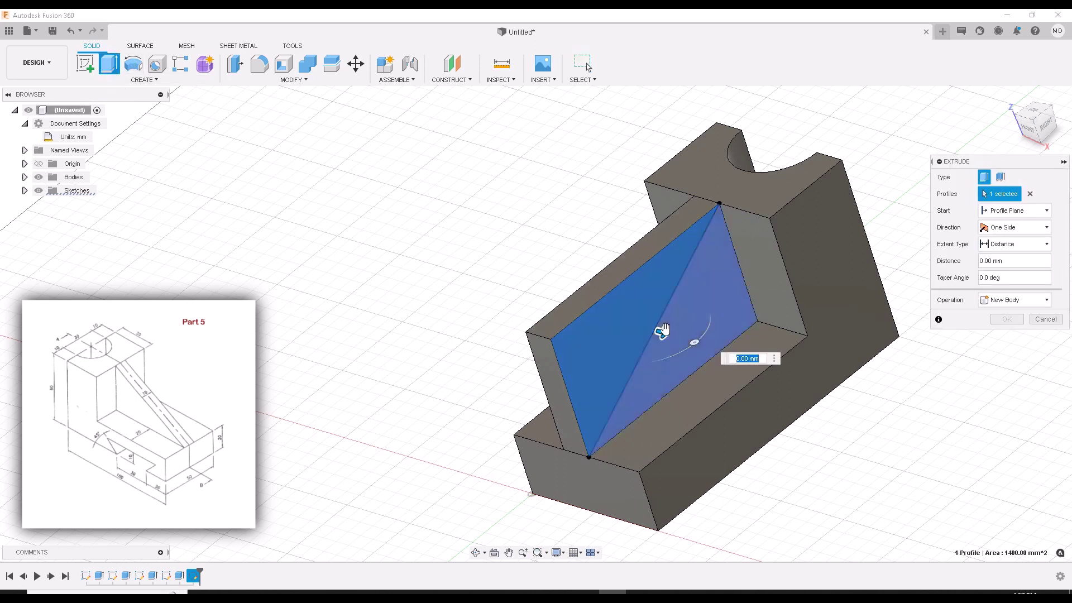
{"action": "left_click_drag", "start_coordinate": [661, 333], "coordinate": [628, 317]}
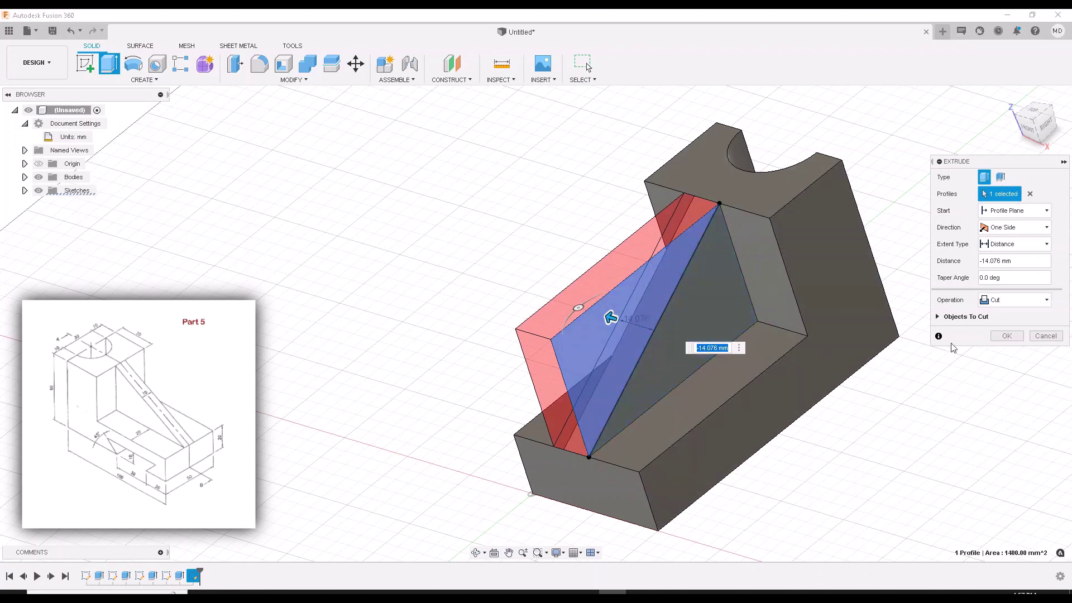
{"action": "left_click", "coordinate": [1003, 337]}
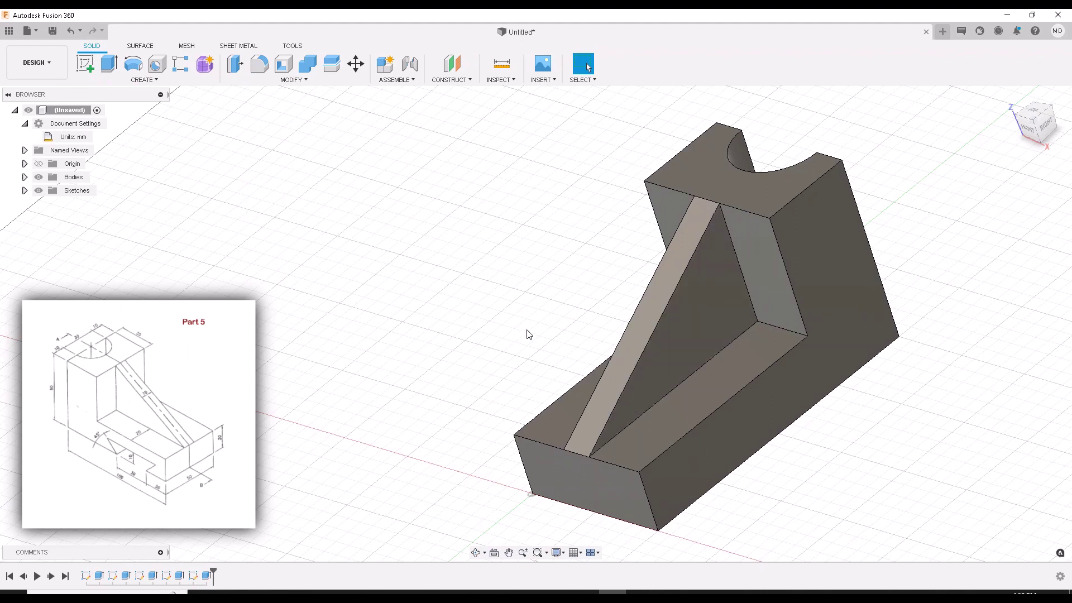
Step: Start a sketch on the bracket's L-shaped side face and project the face's outline into it
{"action": "middle_click_drag", "start_coordinate": [513, 338], "coordinate": [888, 438], "text": "shift"}
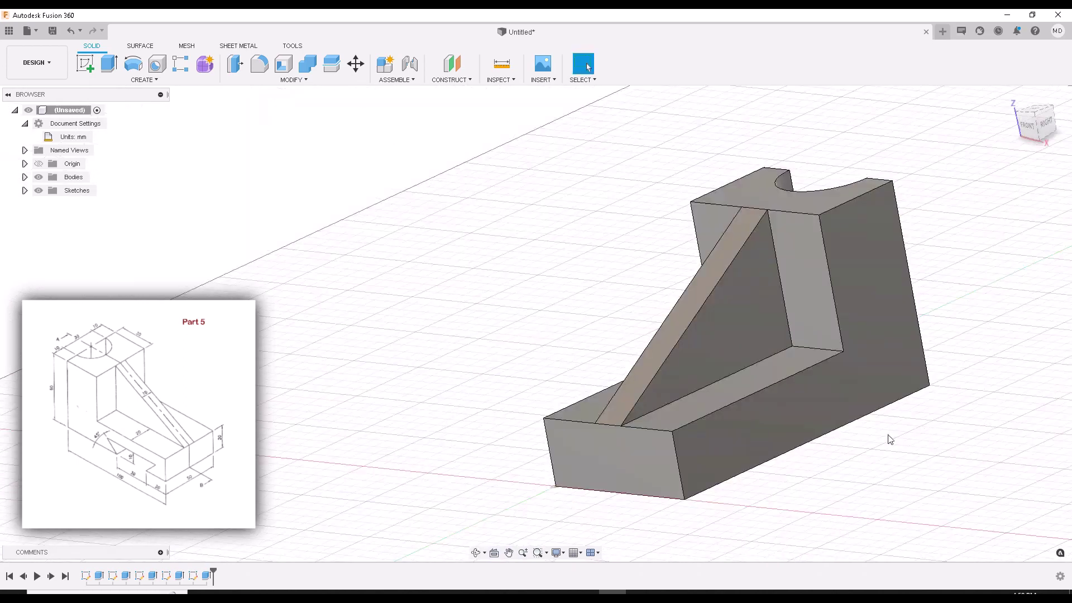
{"action": "left_click", "coordinate": [728, 454]}
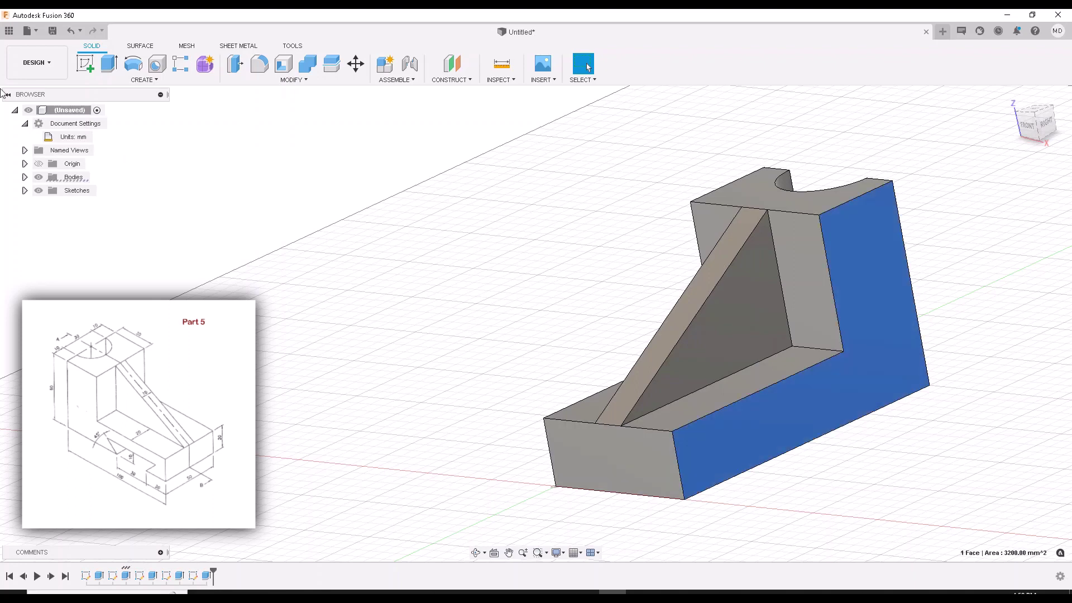
{"action": "left_click", "coordinate": [85, 66]}
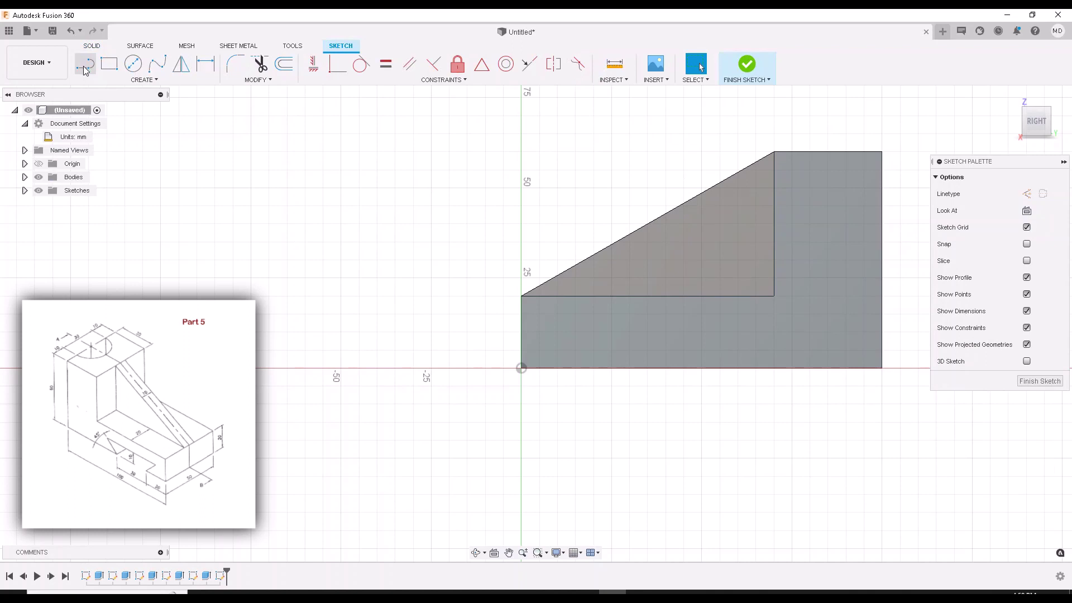
{"action": "left_click", "coordinate": [124, 82]}
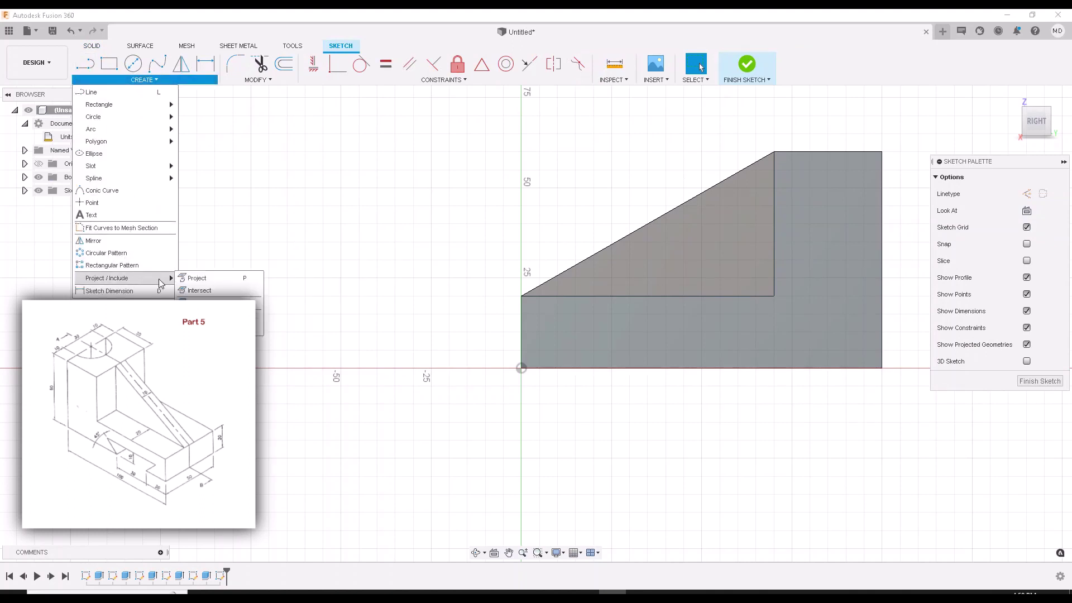
{"action": "left_click", "coordinate": [202, 285]}
{"action": "left_click", "coordinate": [617, 327]}
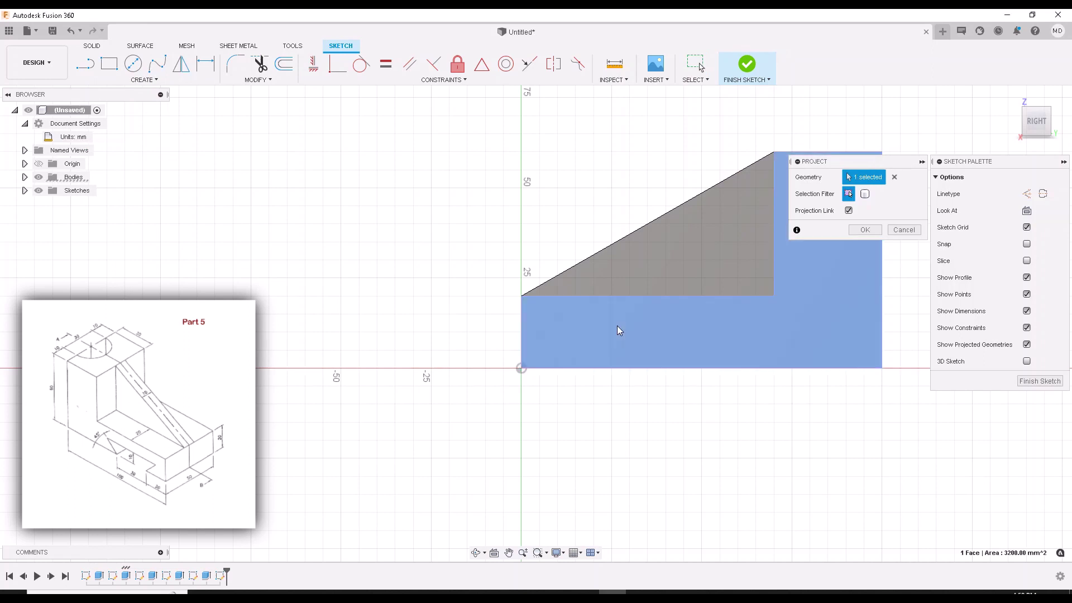
{"action": "left_click", "coordinate": [855, 230]}
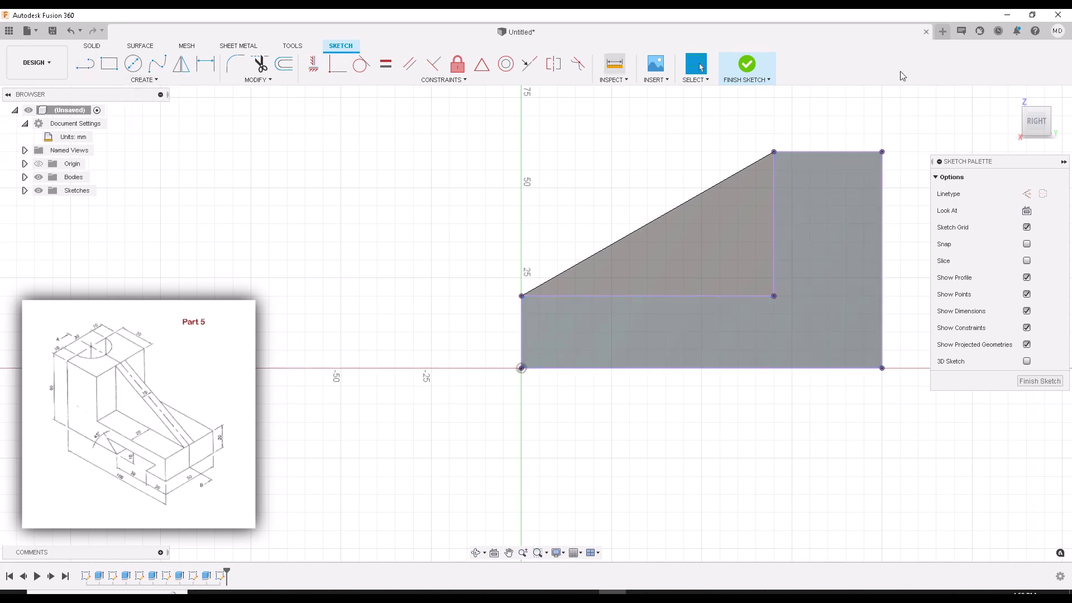
Step: Draw a 20 mm construction line along the base's bottom edge from the front corner at the origin
{"action": "left_click", "coordinate": [1027, 194]}
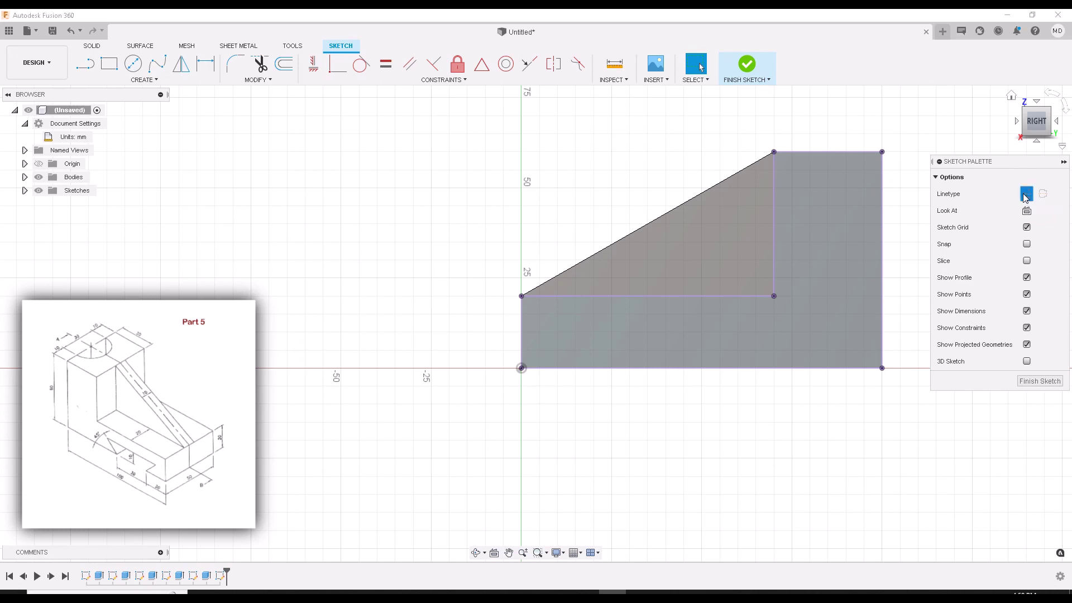
{"action": "key", "text": "l"}
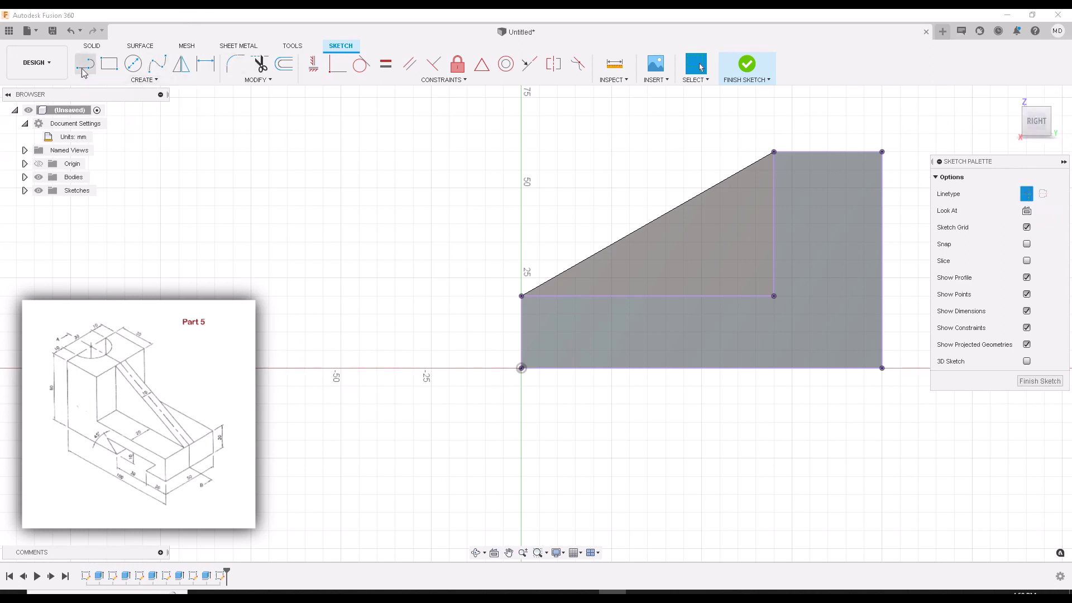
{"action": "left_click", "coordinate": [521, 368]}
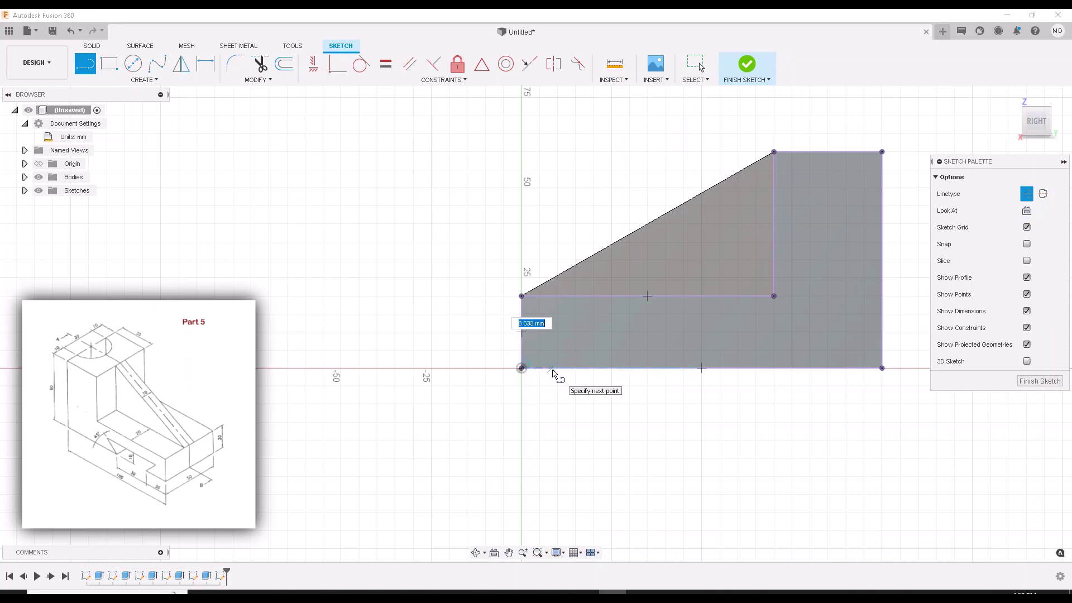
{"action": "type", "text": "20"}
{"action": "key", "text": "Return"}
{"action": "key", "text": "Escape"}
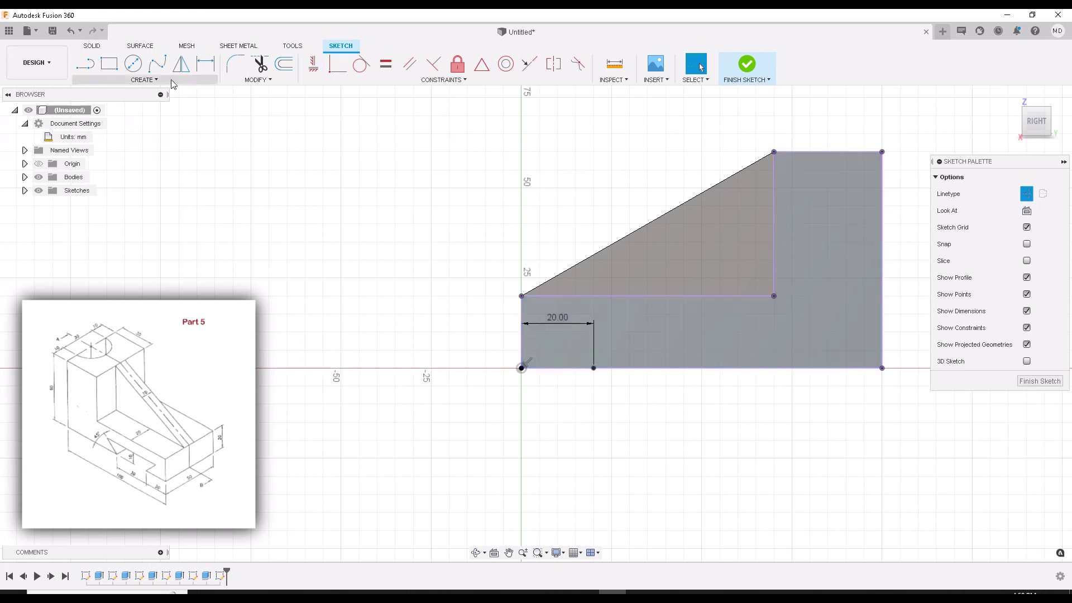
Step: Draw a 30 mm construction line along the bottom edge, continuing from the end of the 20 mm segment
{"action": "left_click", "coordinate": [95, 67]}
{"action": "left_click", "coordinate": [593, 369]}
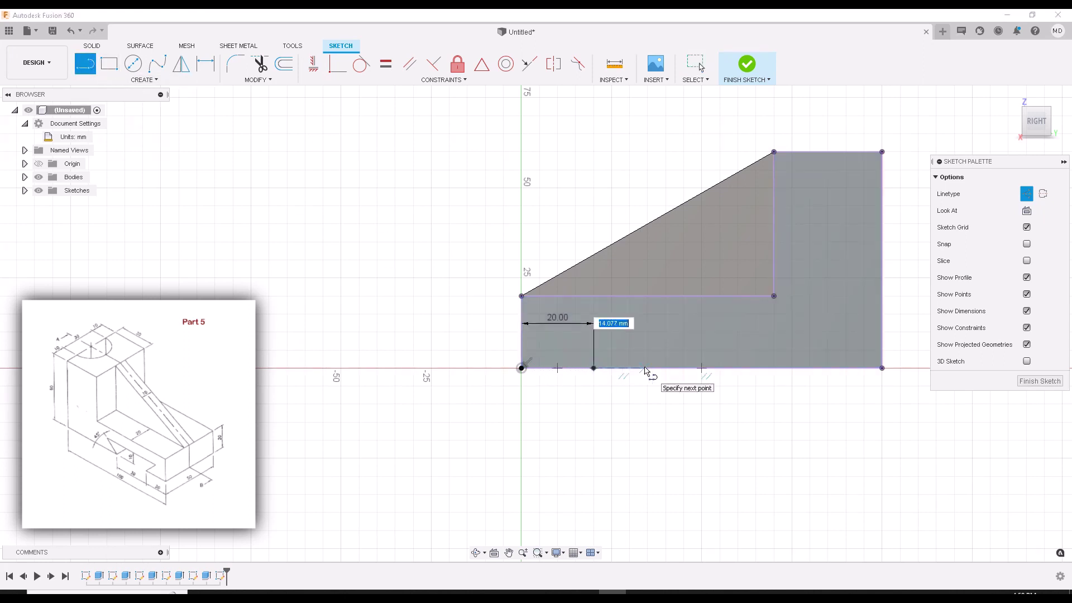
{"action": "type", "text": "30"}
{"action": "key", "text": "Return"}
{"action": "key", "text": "Escape"}
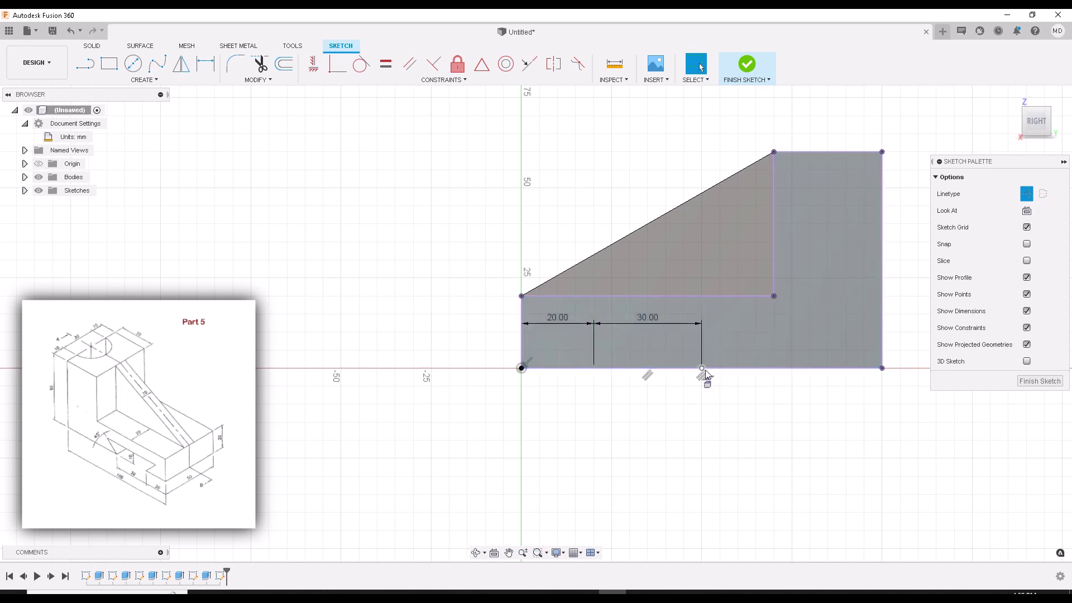
Step: Try a 10 mm vertical construction line up the base's front edge from the origin corner
{"action": "key", "text": "l"}
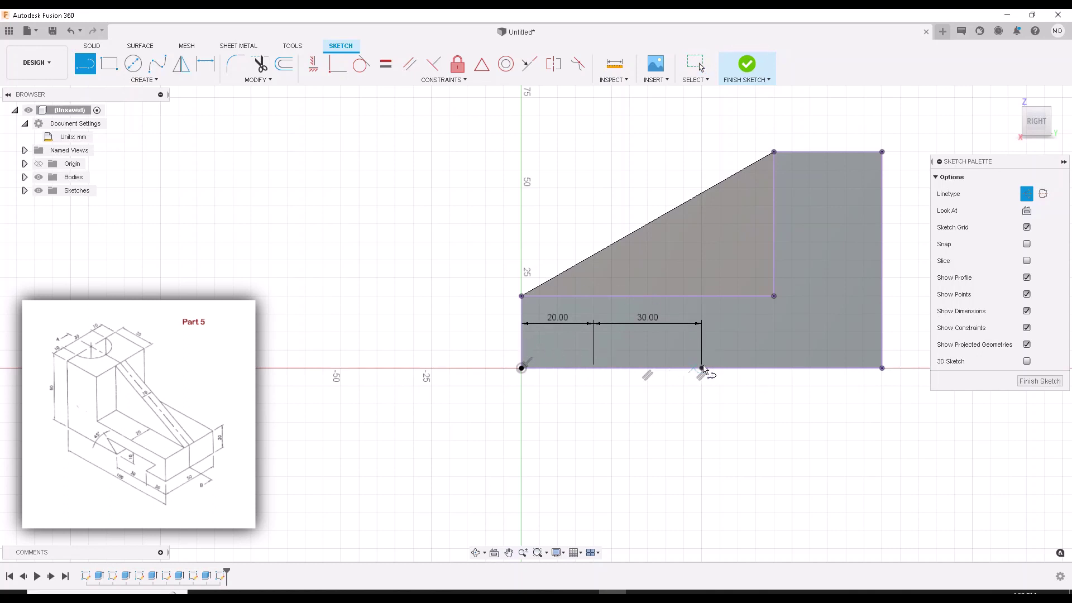
{"action": "left_click", "coordinate": [522, 368]}
{"action": "type", "text": "10"}
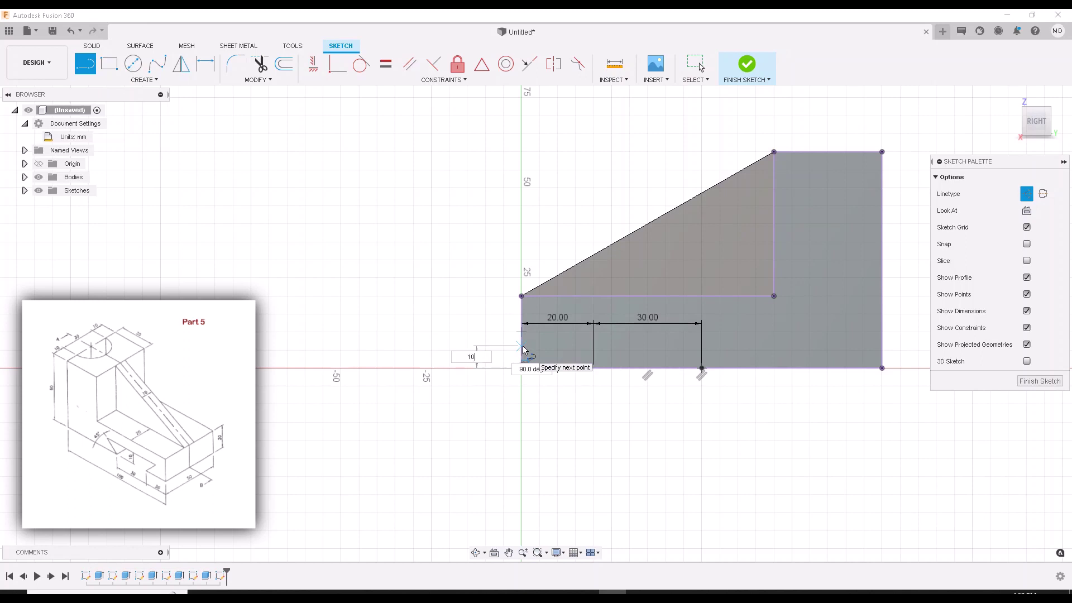
{"action": "key", "text": "Return"}
{"action": "key", "text": "Escape"}
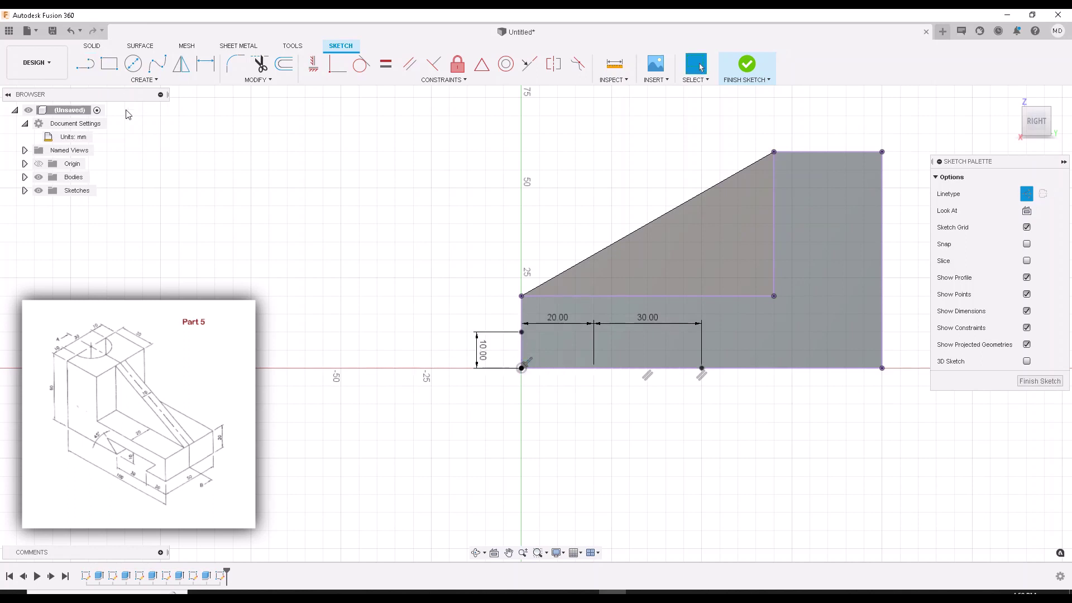
Step: Try construction lines from the 10 mm line's upper end across to above the 30 mm segment's far end and down to the bottom edge
{"action": "left_click", "coordinate": [85, 65]}
{"action": "left_click", "coordinate": [521, 332]}
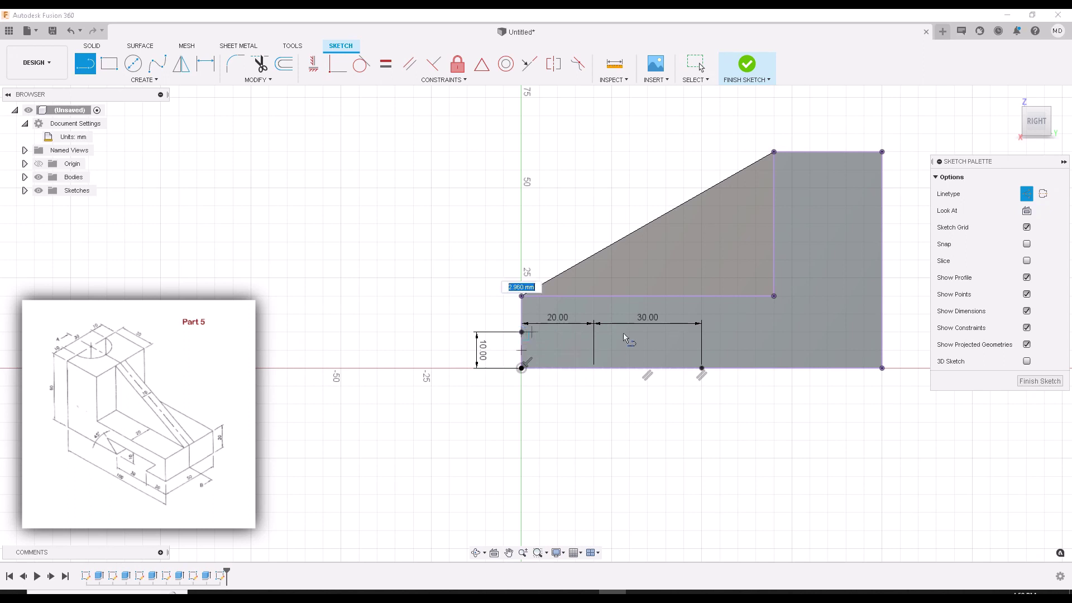
{"action": "left_click", "coordinate": [702, 332]}
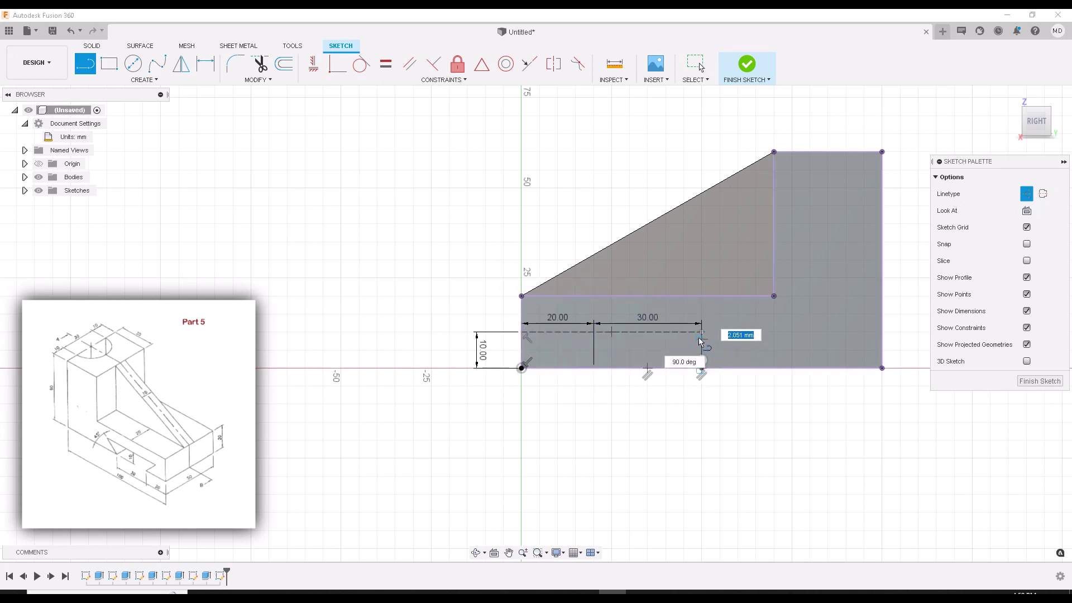
{"action": "left_click", "coordinate": [702, 368]}
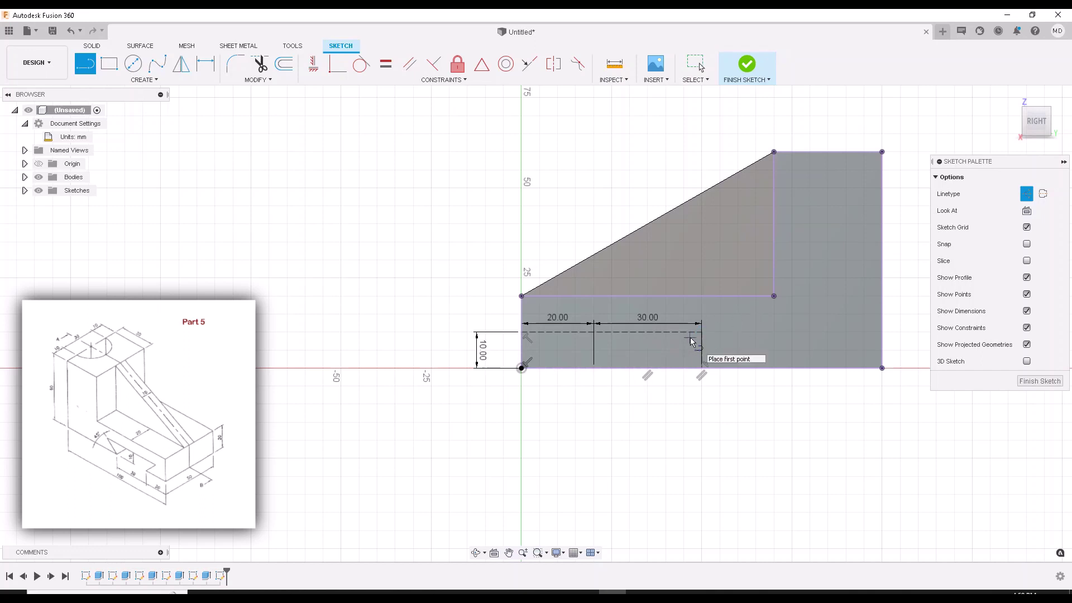
{"action": "key", "text": "Escape"}
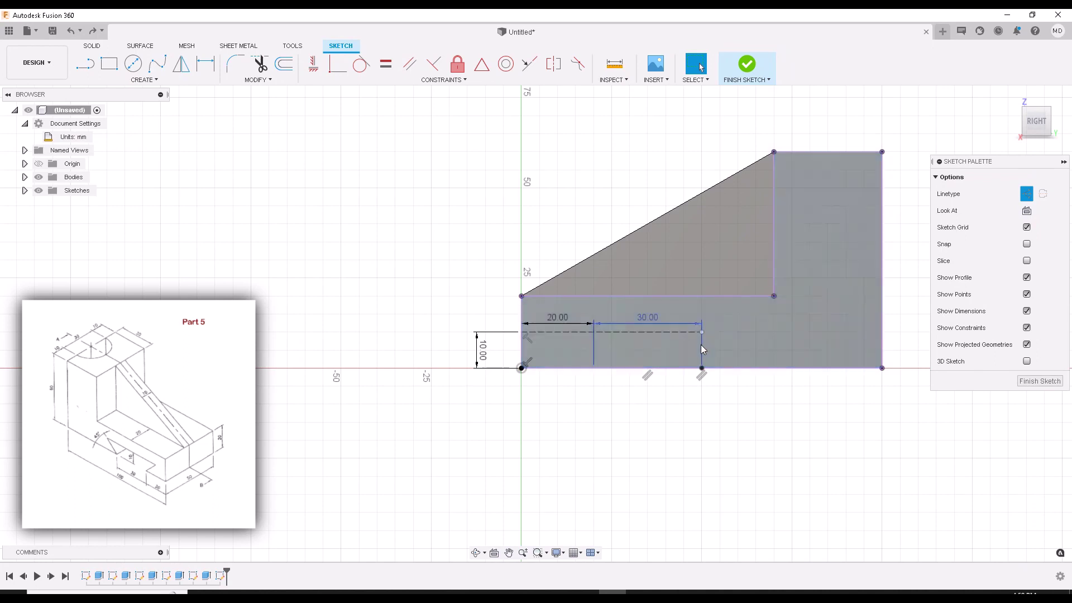
{"action": "key", "text": "Escape"}
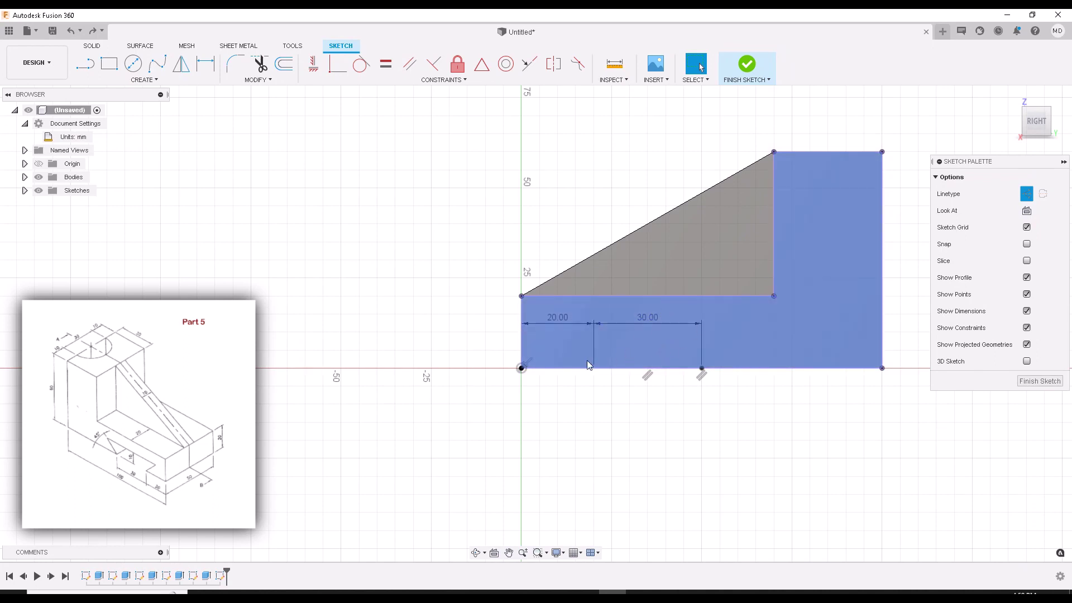
Step: Draw a 10 mm vertical construction line up the base's front edge from the origin corner, and switch back to normal linetype
{"action": "left_click", "coordinate": [96, 65]}
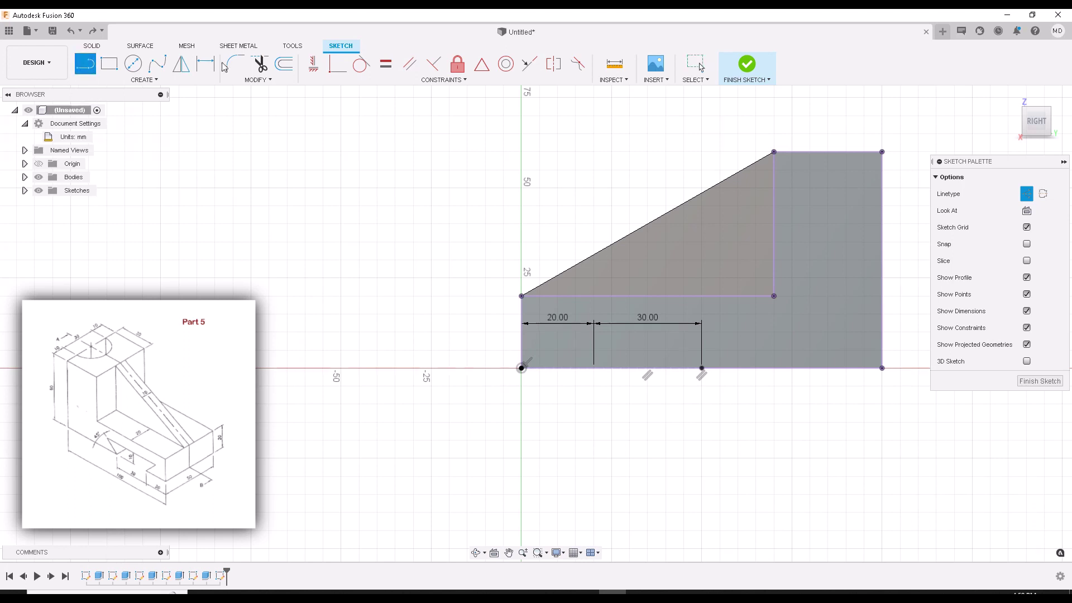
{"action": "left_click", "coordinate": [521, 368]}
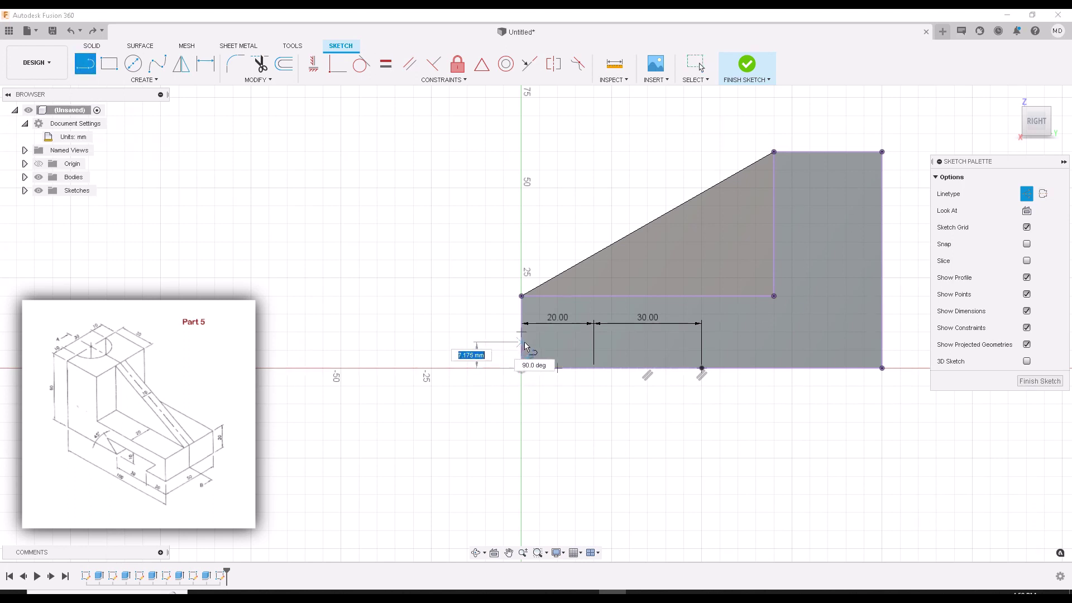
{"action": "type", "text": "10"}
{"action": "key", "text": "Return"}
{"action": "key", "text": "Escape"}
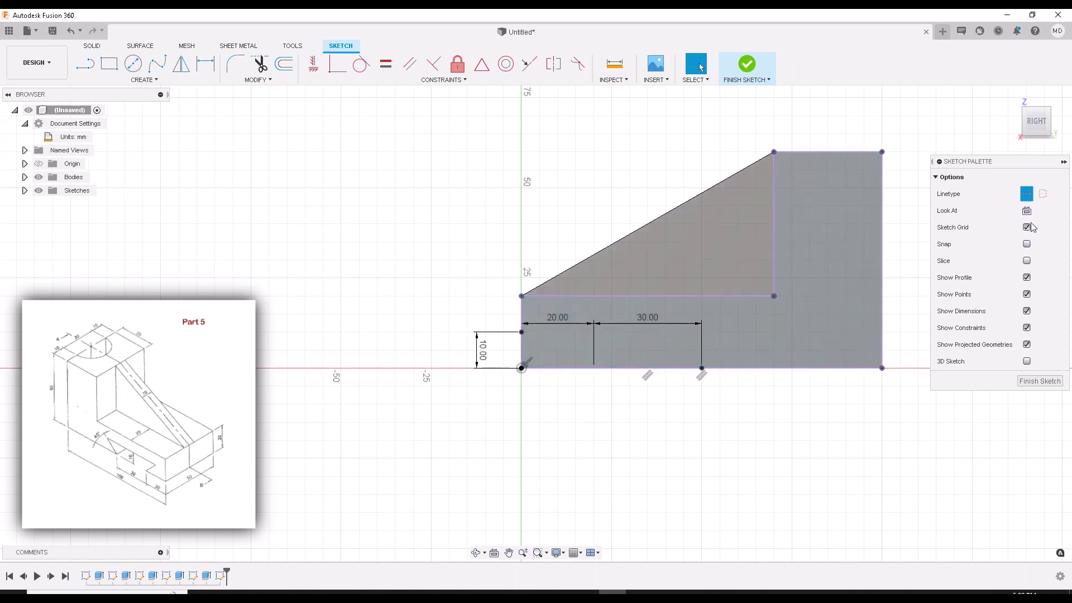
{"action": "left_click", "coordinate": [1029, 198]}
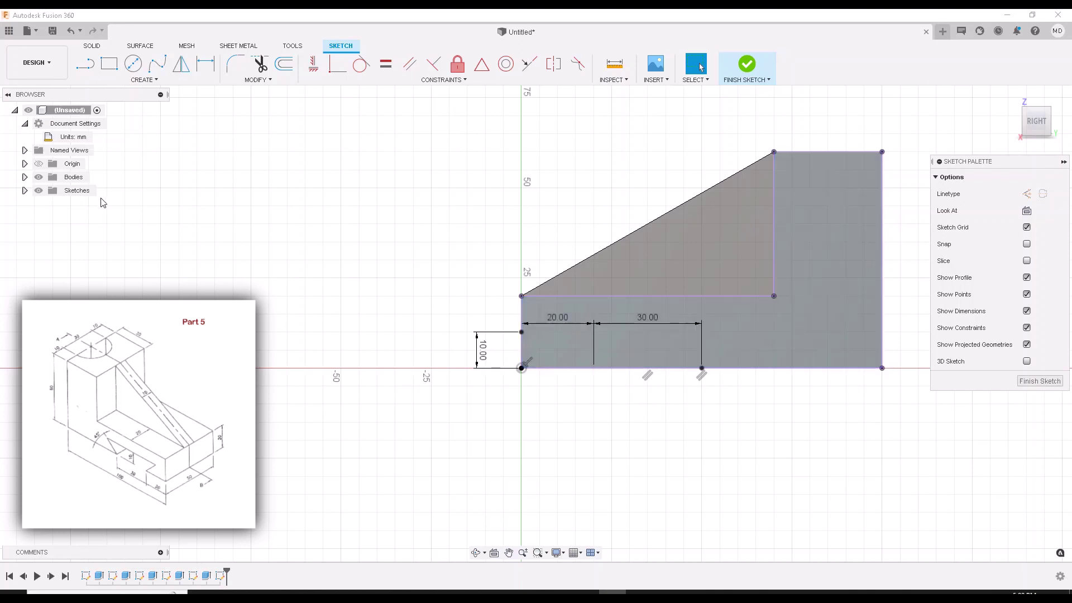
{"action": "left_click", "coordinate": [90, 67]}
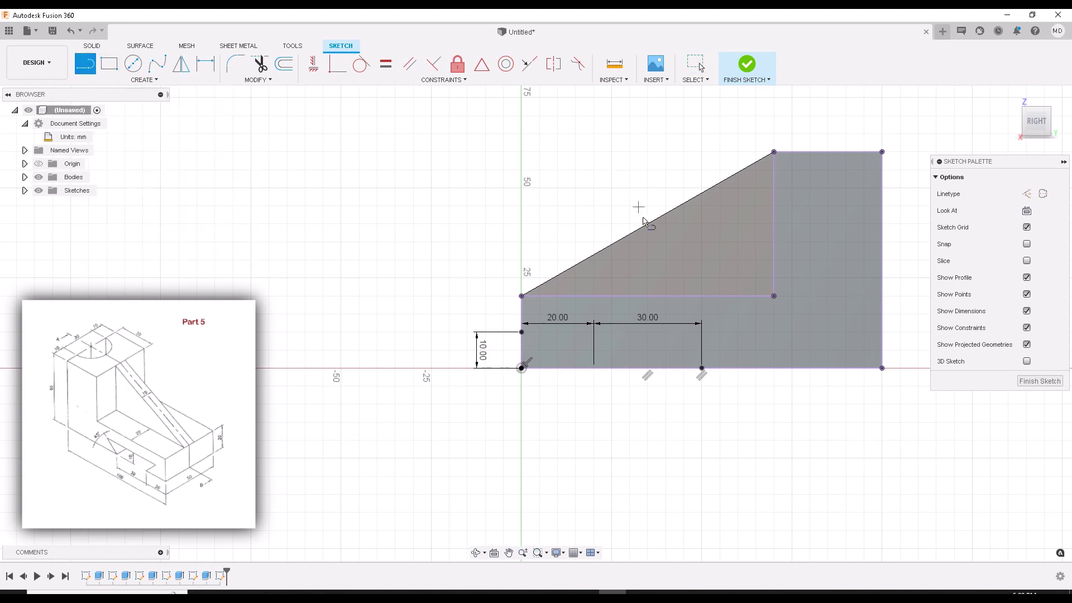
{"action": "left_click", "coordinate": [594, 369]}
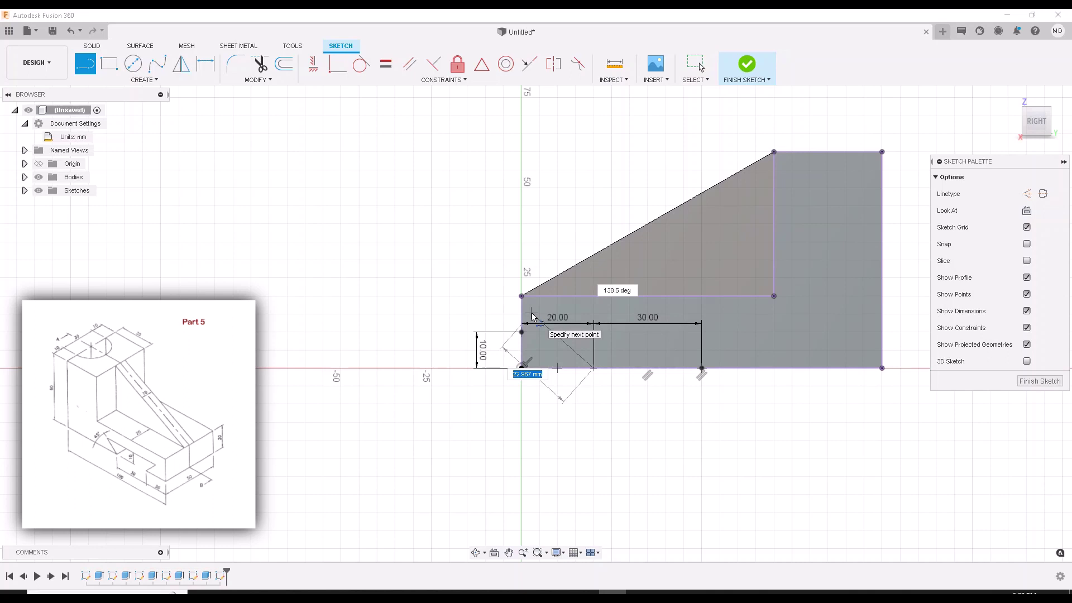
{"action": "type", "text": "10"}
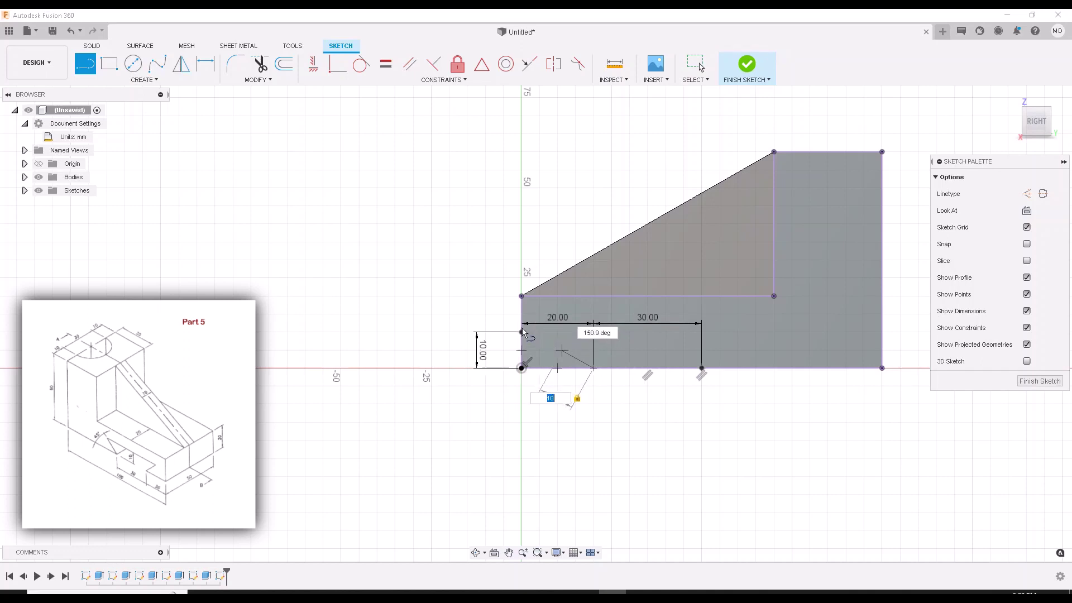
{"action": "right_click", "coordinate": [573, 312]}
{"action": "left_click", "coordinate": [615, 309]}
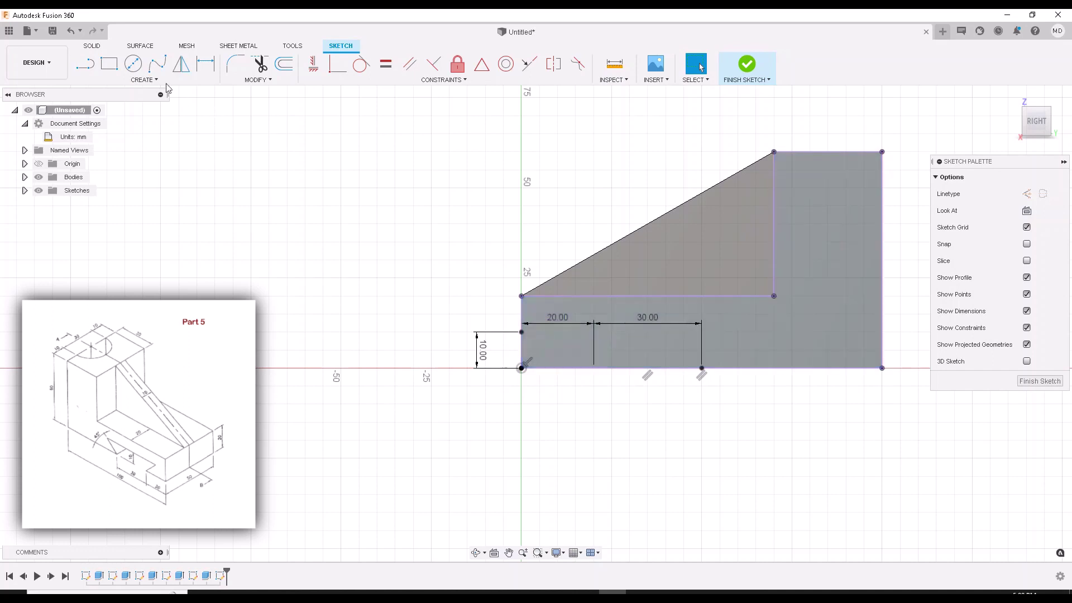
Step: Start a line at the junction of the 20 mm and 30 mm bottom segments and fix its length at 20 mm
{"action": "left_click", "coordinate": [93, 75]}
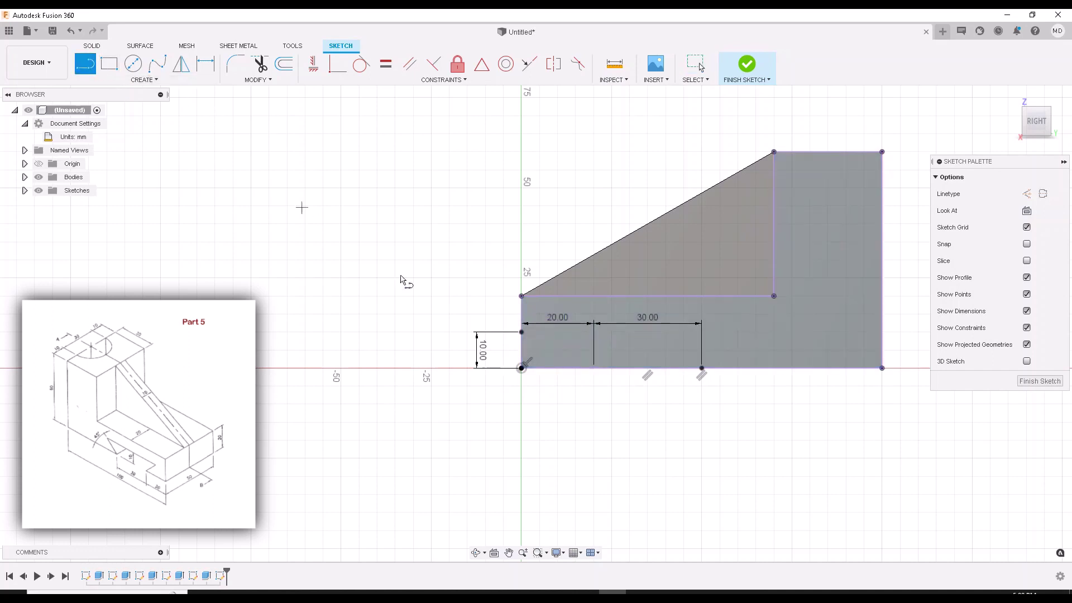
{"action": "left_click", "coordinate": [594, 369]}
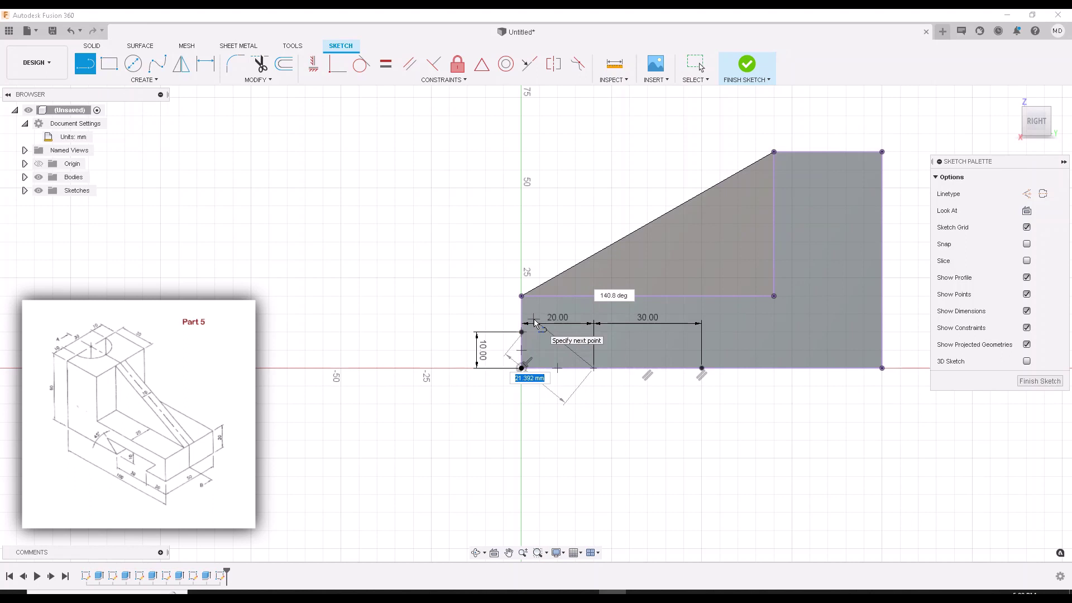
{"action": "type", "text": "2"}
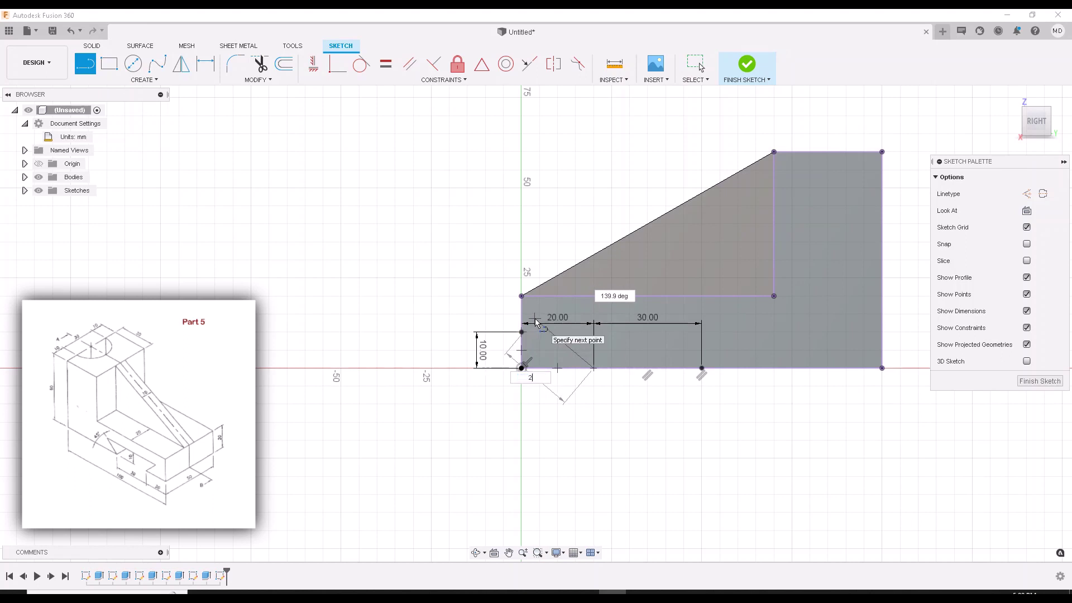
{"action": "type", "text": "0"}
{"action": "key", "text": "Tab"}
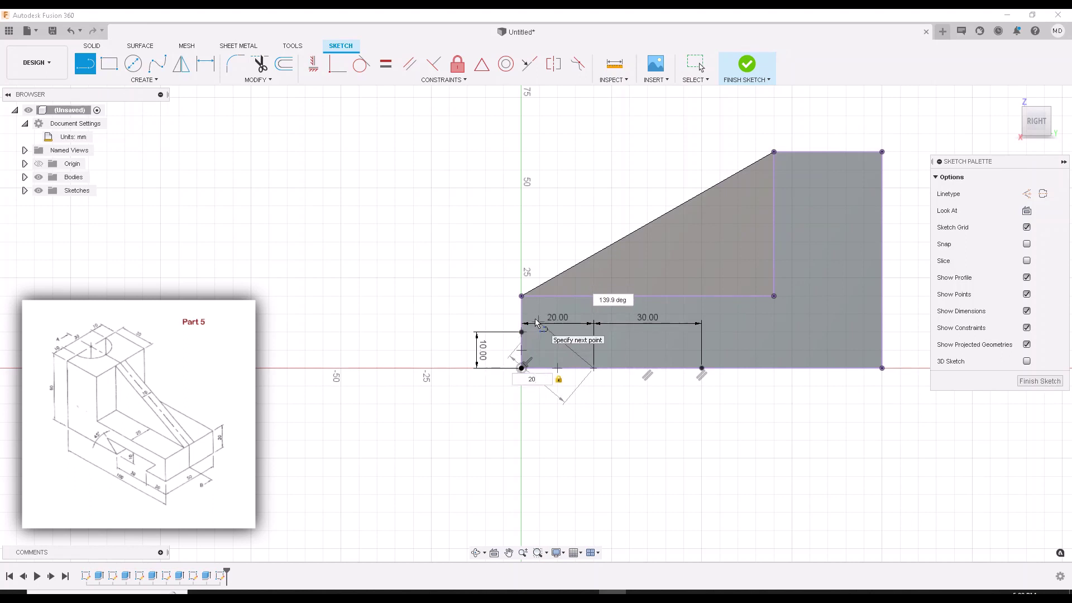
{"action": "key", "text": "Tab"}
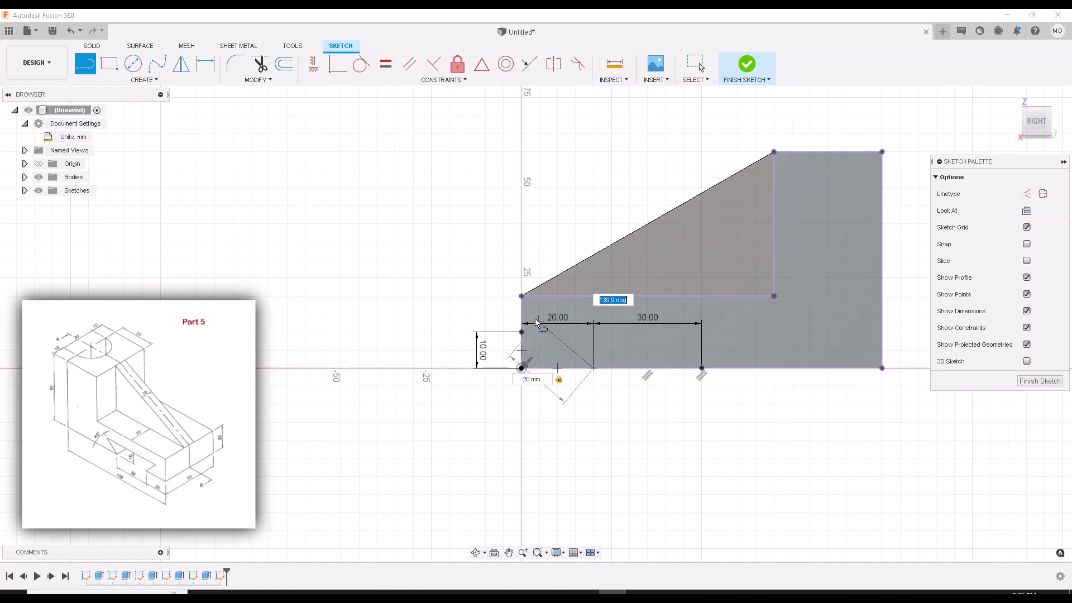
{"action": "type", "text": "45"}
{"action": "key", "text": "Tab"}
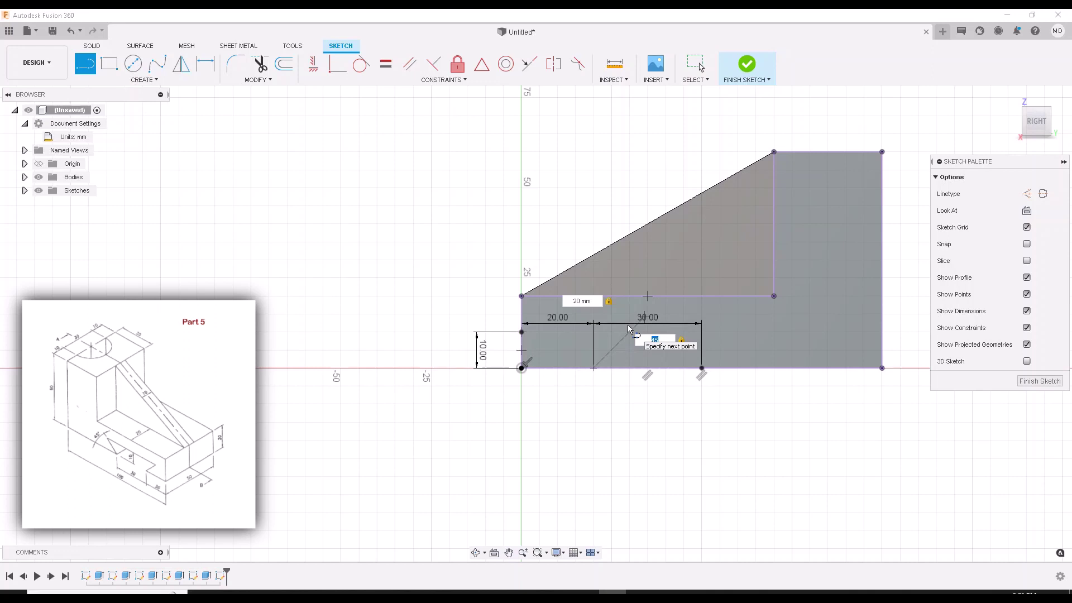
{"action": "type", "text": "0"}
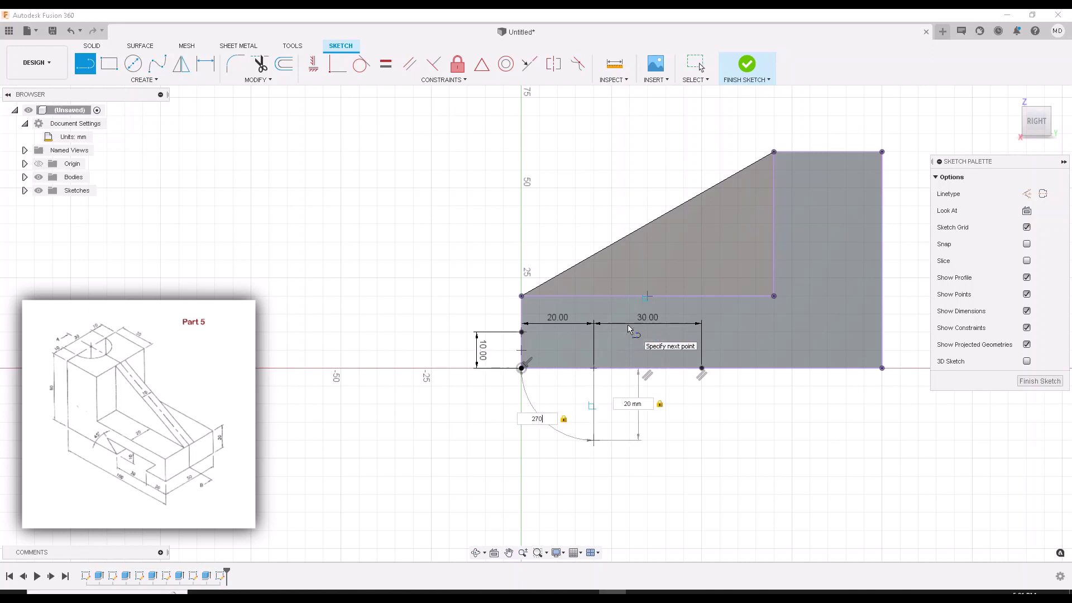
{"action": "key", "text": "BackSpace"}
{"action": "key", "text": "BackSpace"}
{"action": "key", "text": "BackSpace"}
{"action": "type", "text": "19"}
{"action": "key", "text": "BackSpace"}
{"action": "key", "text": "BackSpace"}
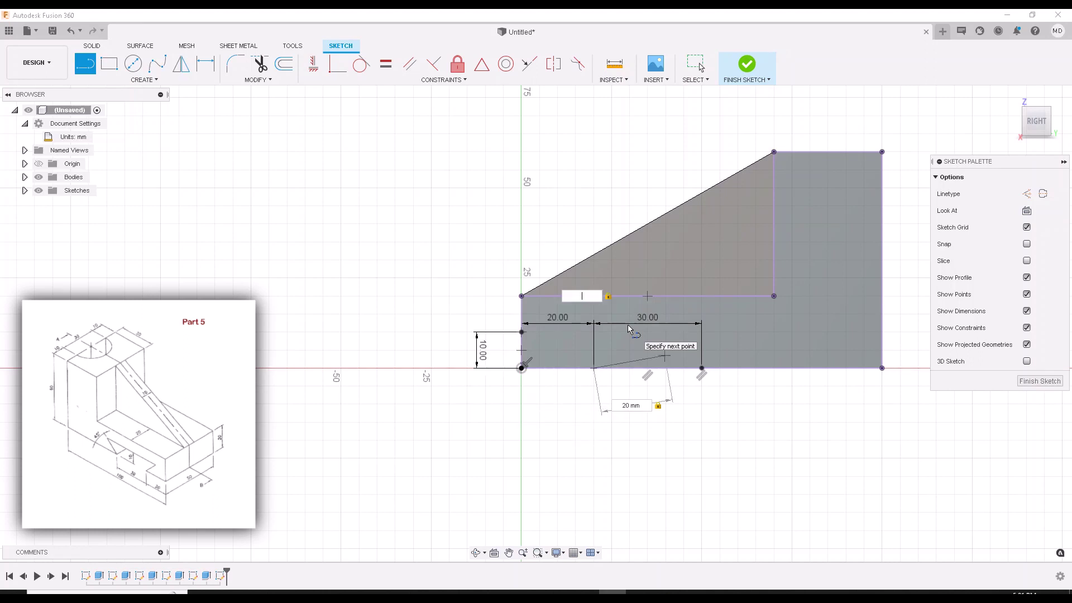
Step: Place the 20 mm line at 45 degrees to the bottom edge, sloping up toward the base's front edge
{"action": "type", "text": "45"}
{"action": "key", "text": "Tab"}
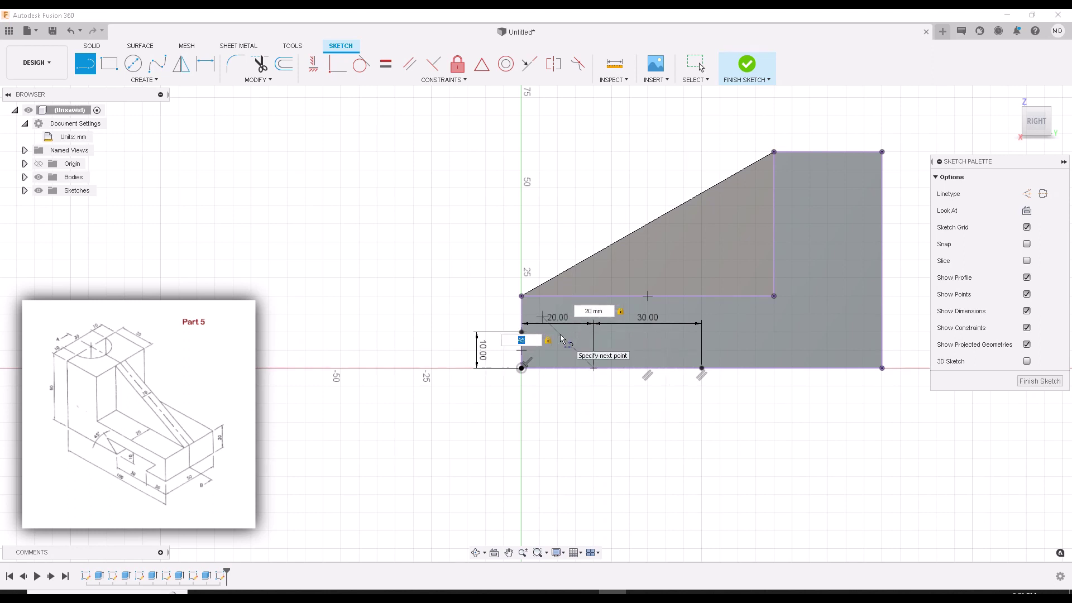
{"action": "key", "text": "Return"}
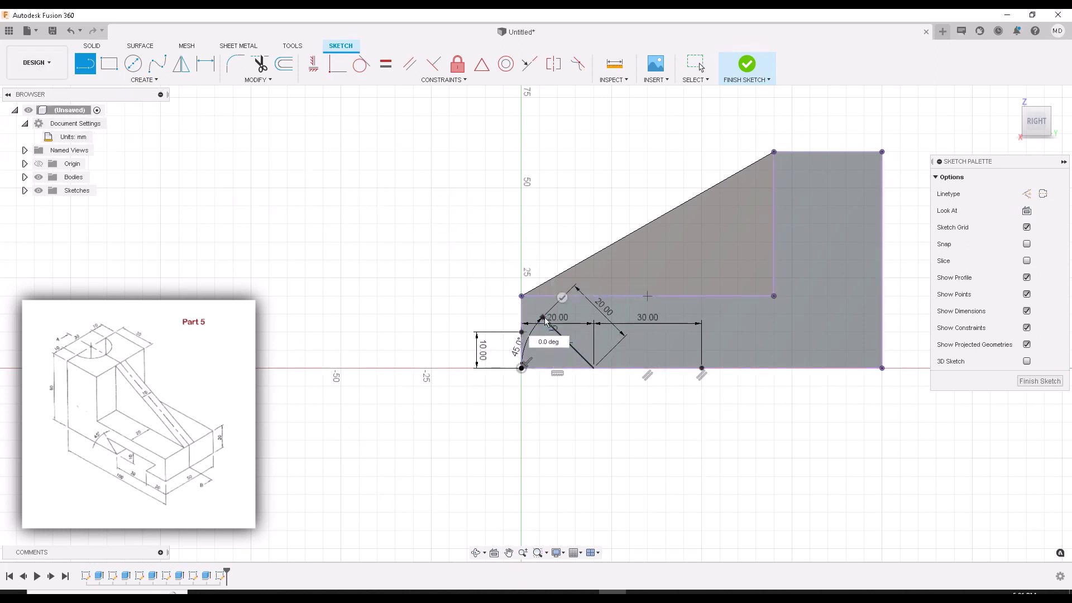
{"action": "left_click", "coordinate": [543, 317]}
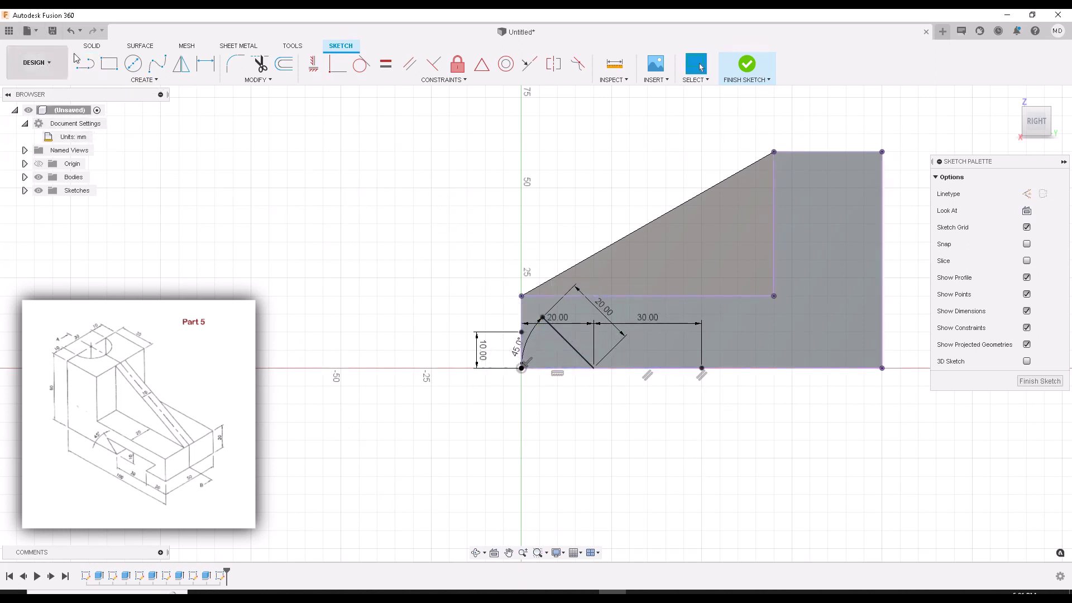
Step: Draw a 20 mm line at 45 degrees from the far end of the 30 mm segment, sloping up toward the upright
{"action": "left_click", "coordinate": [702, 368]}
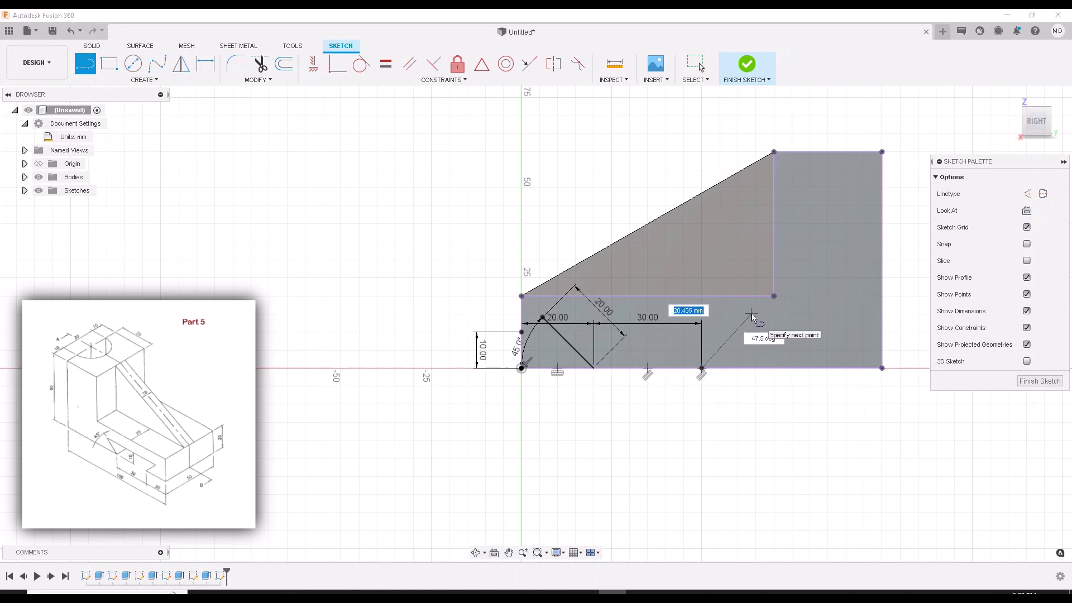
{"action": "type", "text": "20"}
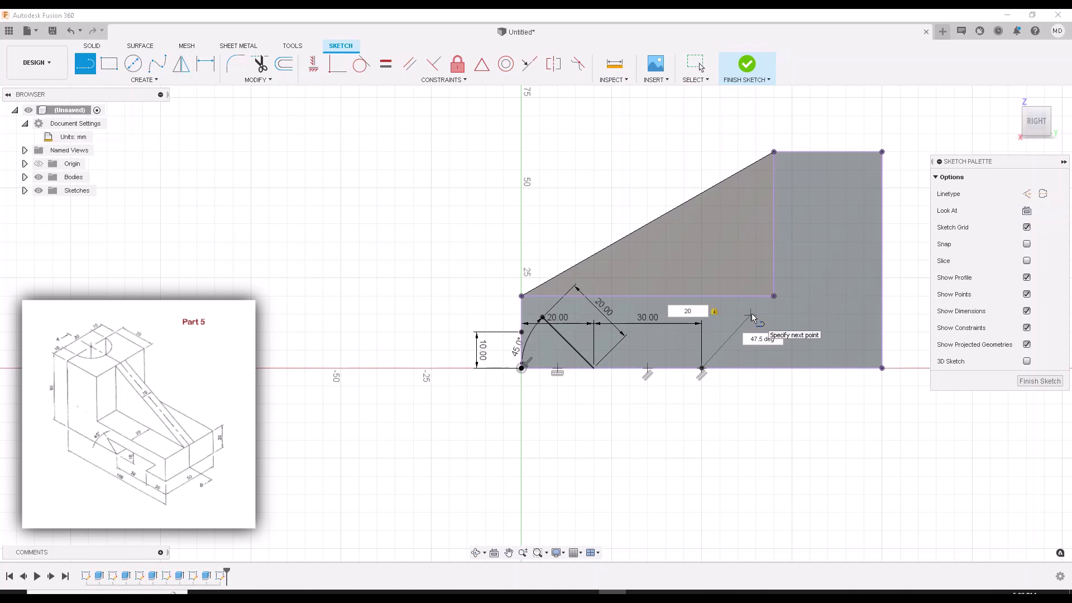
{"action": "key", "text": "Tab"}
{"action": "type", "text": "45"}
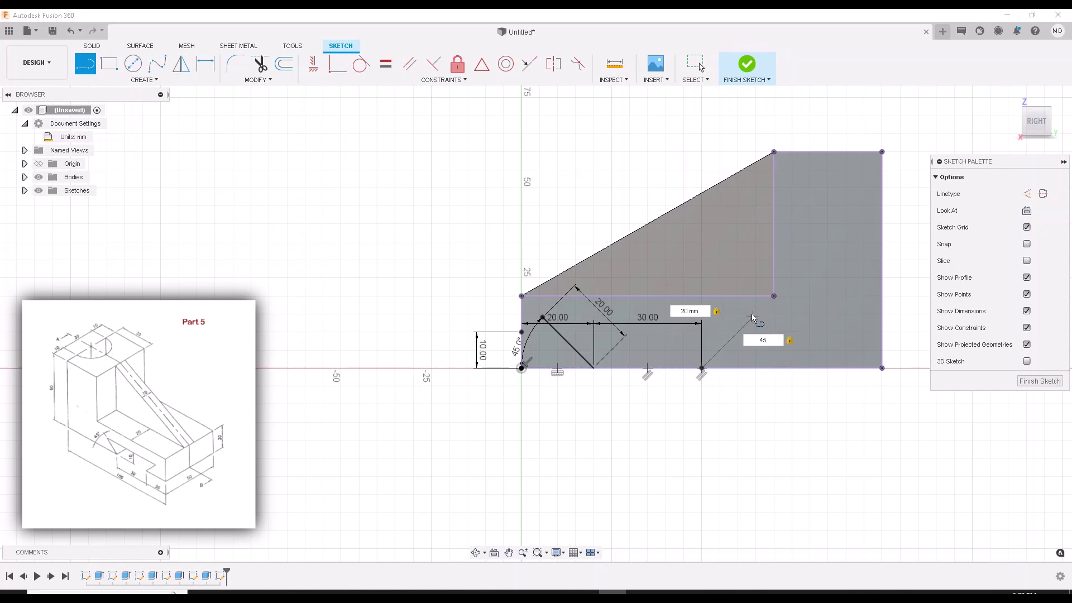
{"action": "key", "text": "Return"}
{"action": "key", "text": "Escape"}
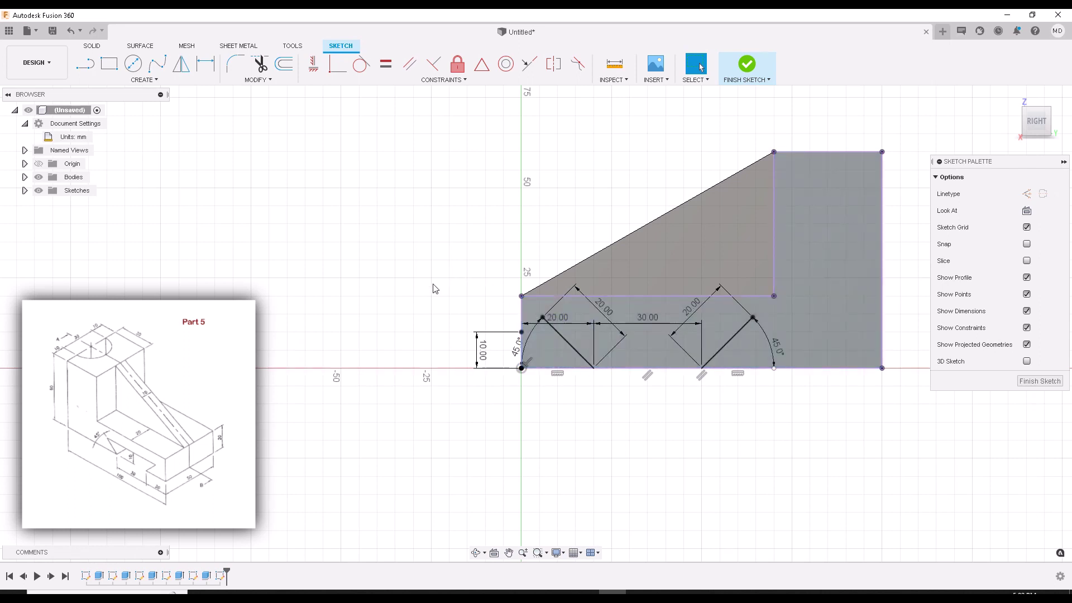
Step: Draw a horizontal line from the upper end of the 10 mm construction line across to the farther slanted line
{"action": "left_click", "coordinate": [87, 64]}
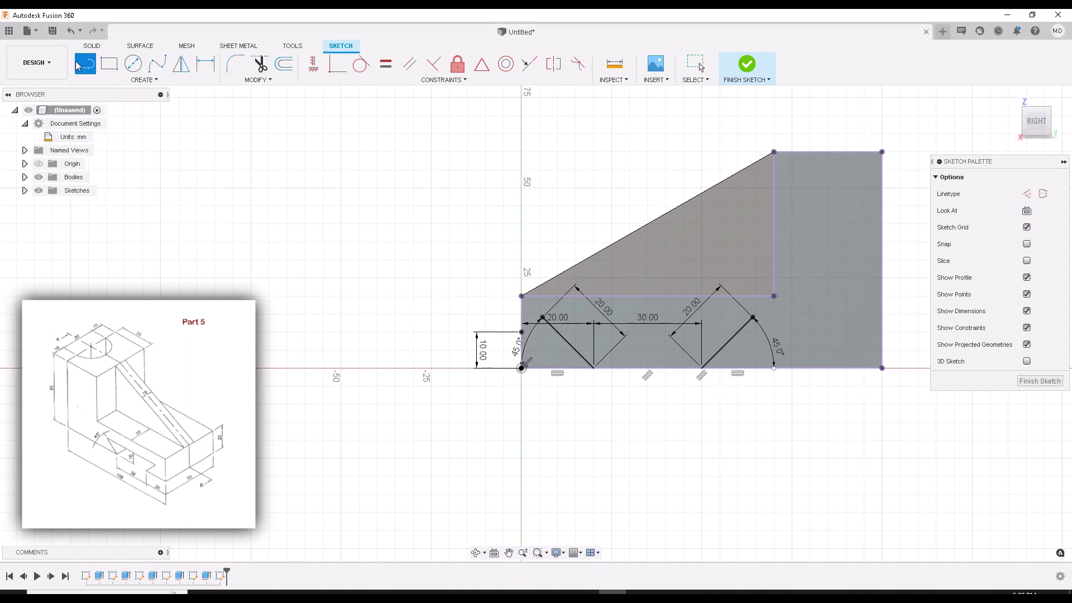
{"action": "left_click", "coordinate": [521, 331]}
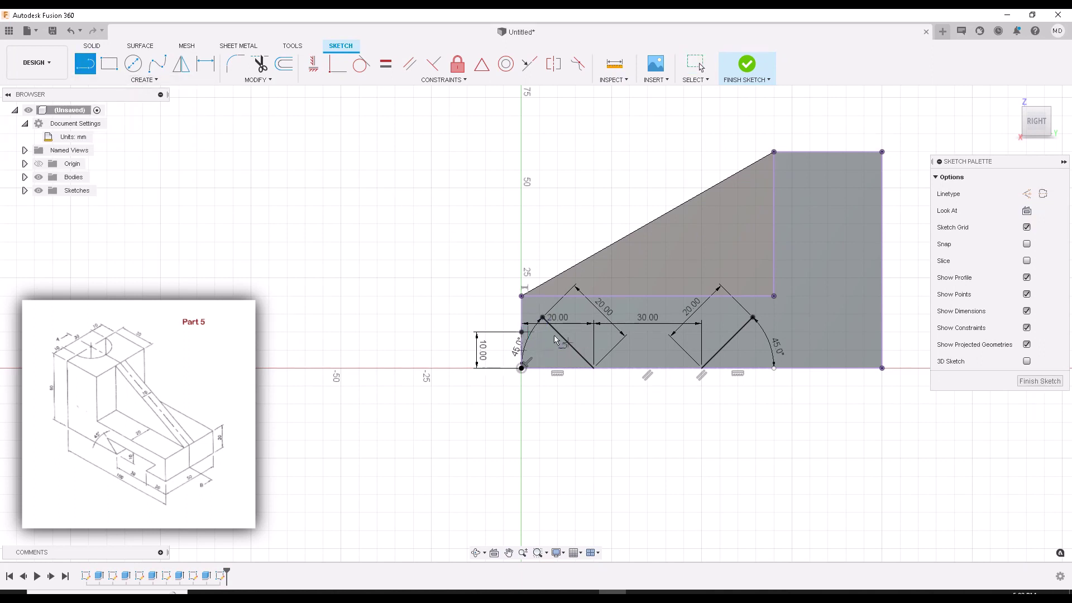
{"action": "left_click", "coordinate": [743, 332]}
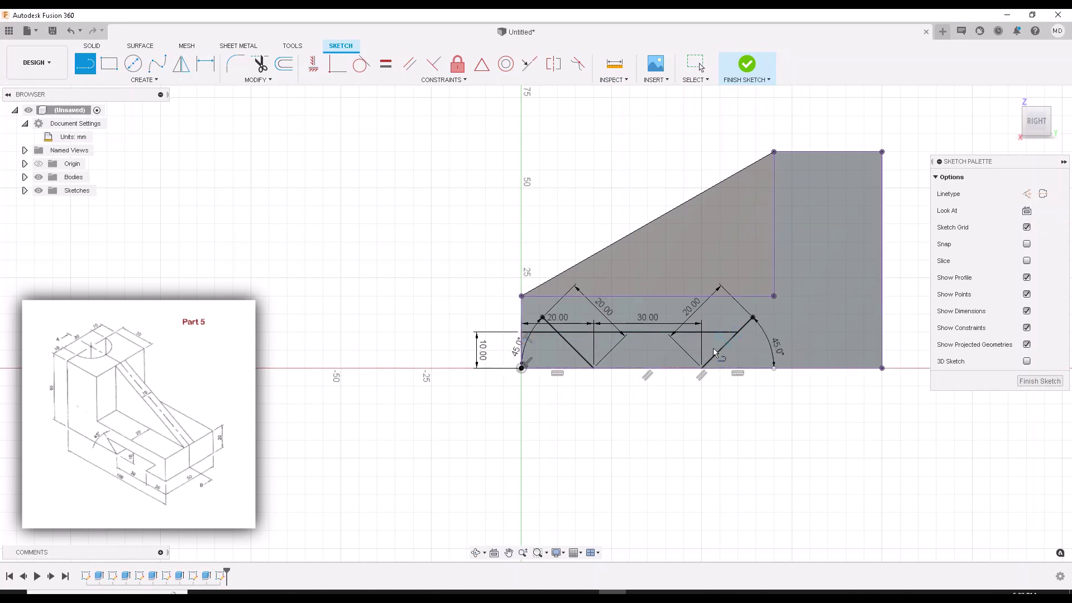
Step: Trim the horizontal line's excess before the first slanted line and both slanted lines' ends above the horizontal line
{"action": "left_click", "coordinate": [261, 73]}
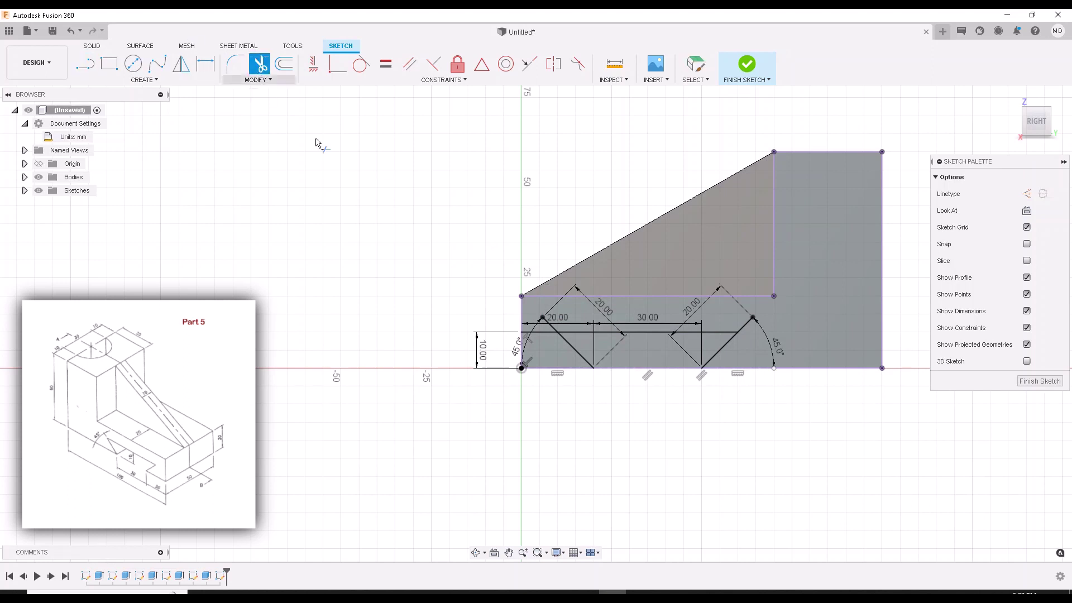
{"action": "left_click", "coordinate": [533, 333]}
{"action": "left_click", "coordinate": [547, 323]}
{"action": "left_click", "coordinate": [746, 326]}
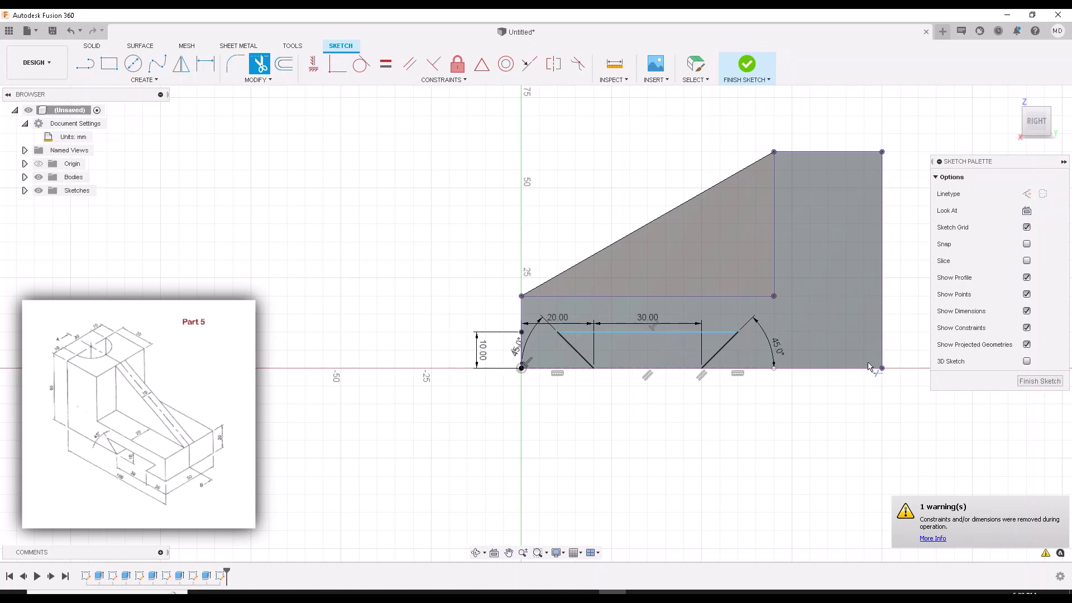
{"action": "key", "text": "Escape"}
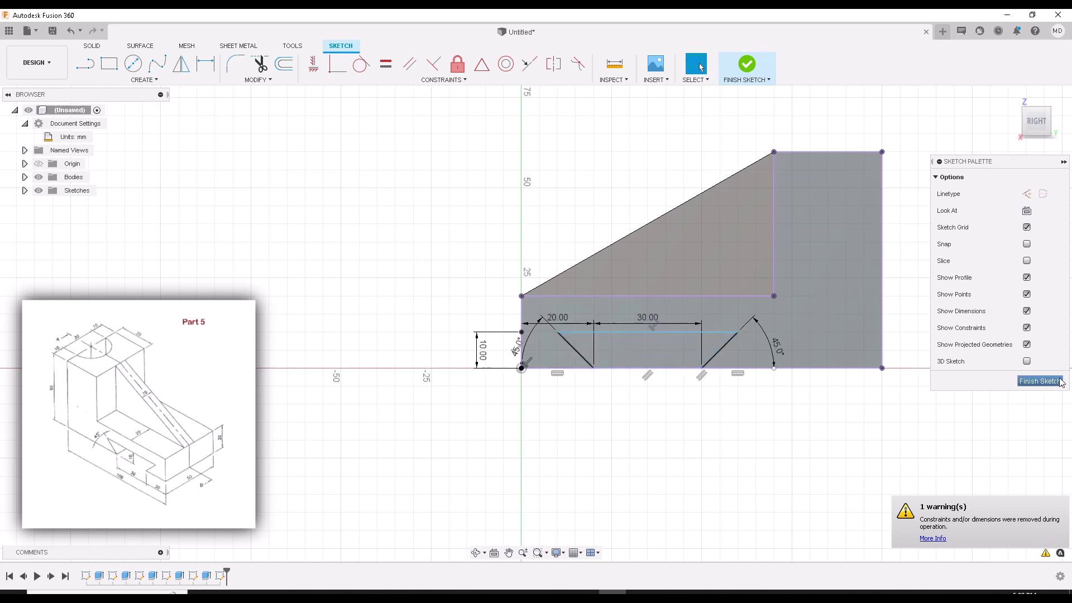
Step: Finish the sketch and extrude the trapezoidal groove profile as a cut of about -84 mm across the full width of the base
{"action": "left_click", "coordinate": [1040, 382]}
{"action": "left_click", "coordinate": [771, 440]}
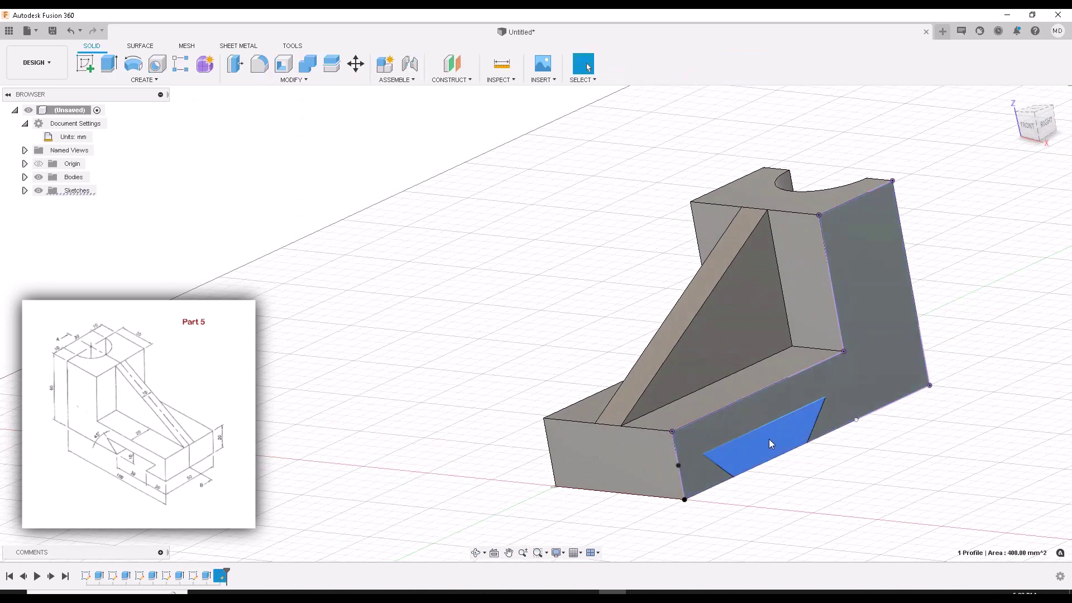
{"action": "left_click", "coordinate": [110, 64]}
{"action": "left_click_drag", "start_coordinate": [766, 443], "coordinate": [542, 403]}
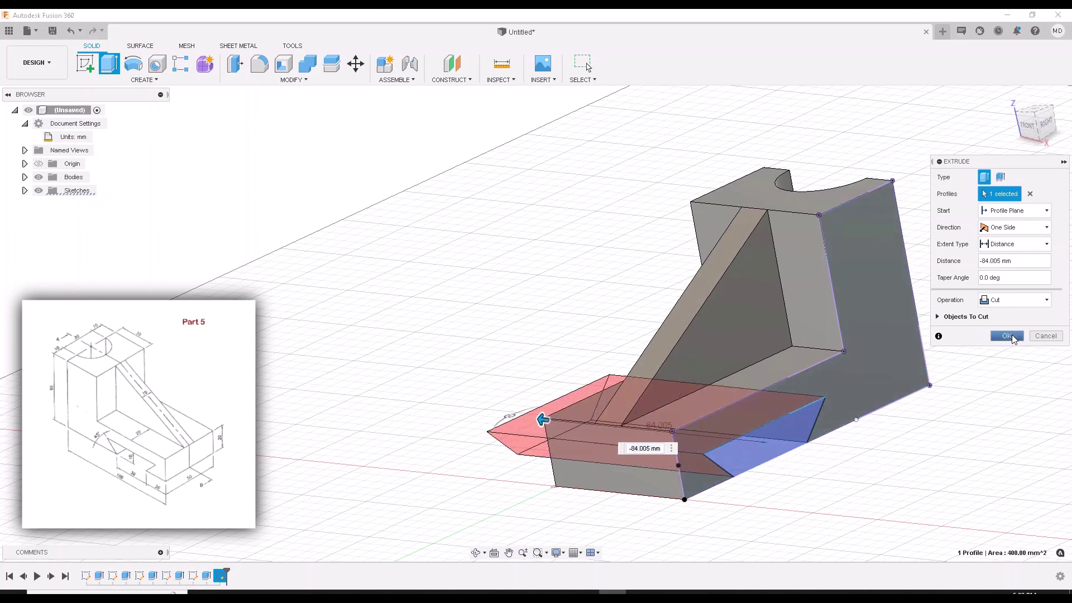
{"action": "left_click", "coordinate": [1006, 336]}
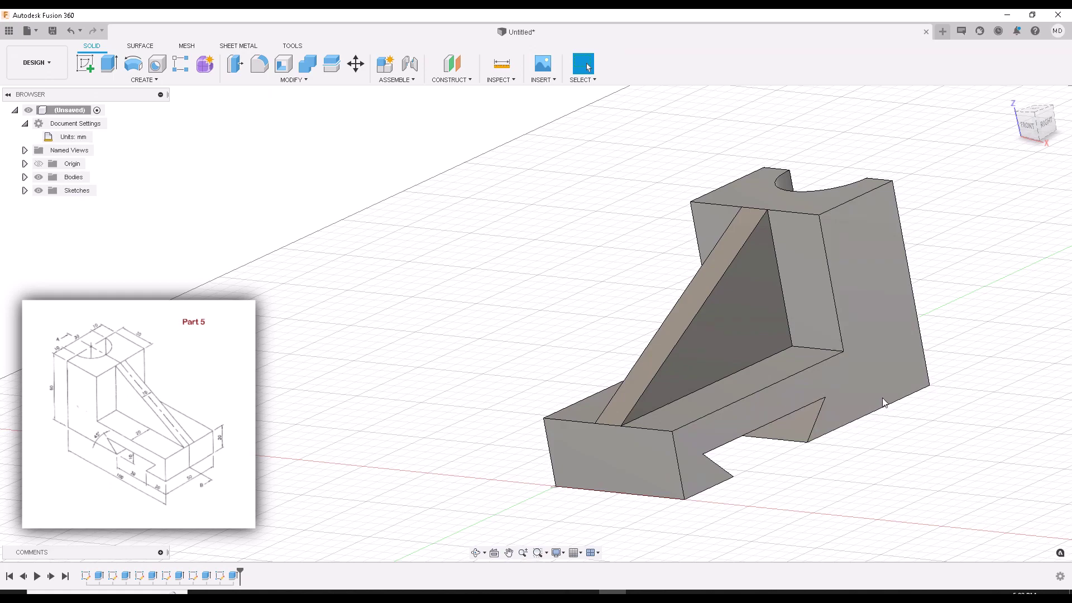
{"action": "left_click", "coordinate": [1012, 96]}
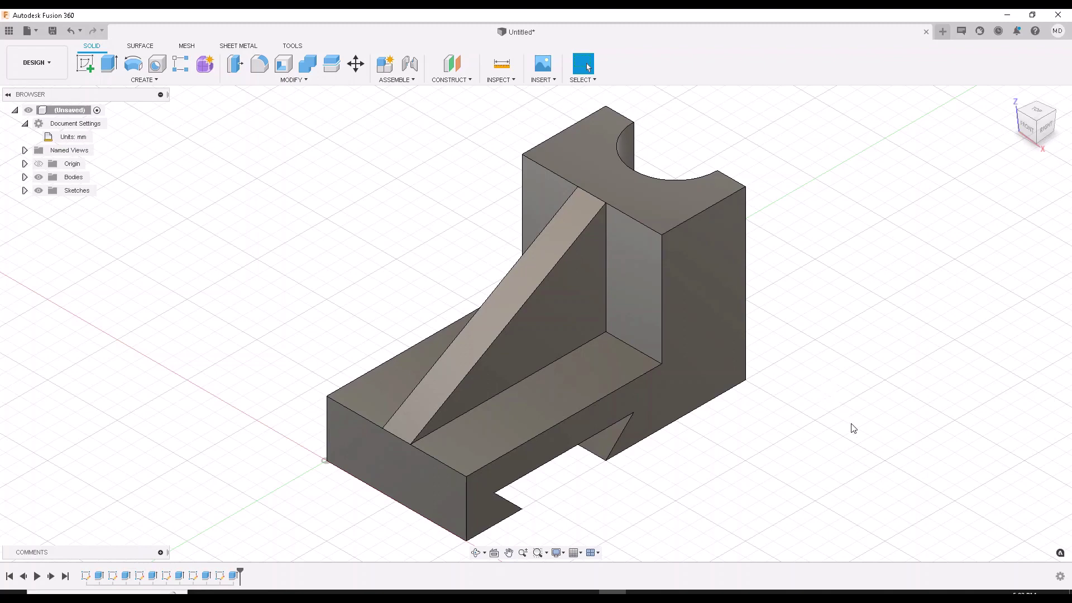
{"action": "key", "text": "alt+Tab"}
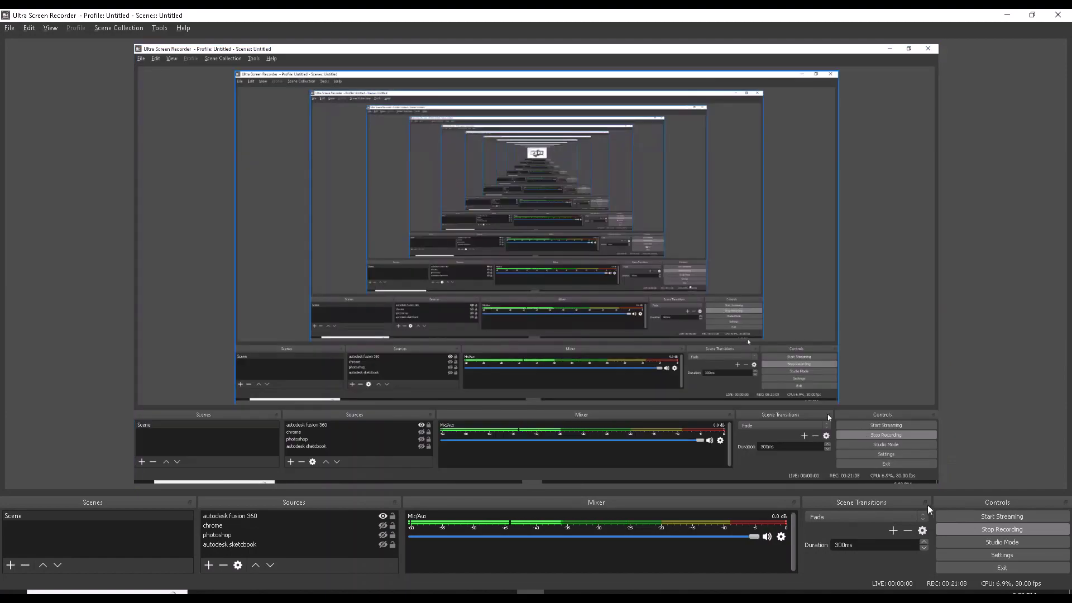